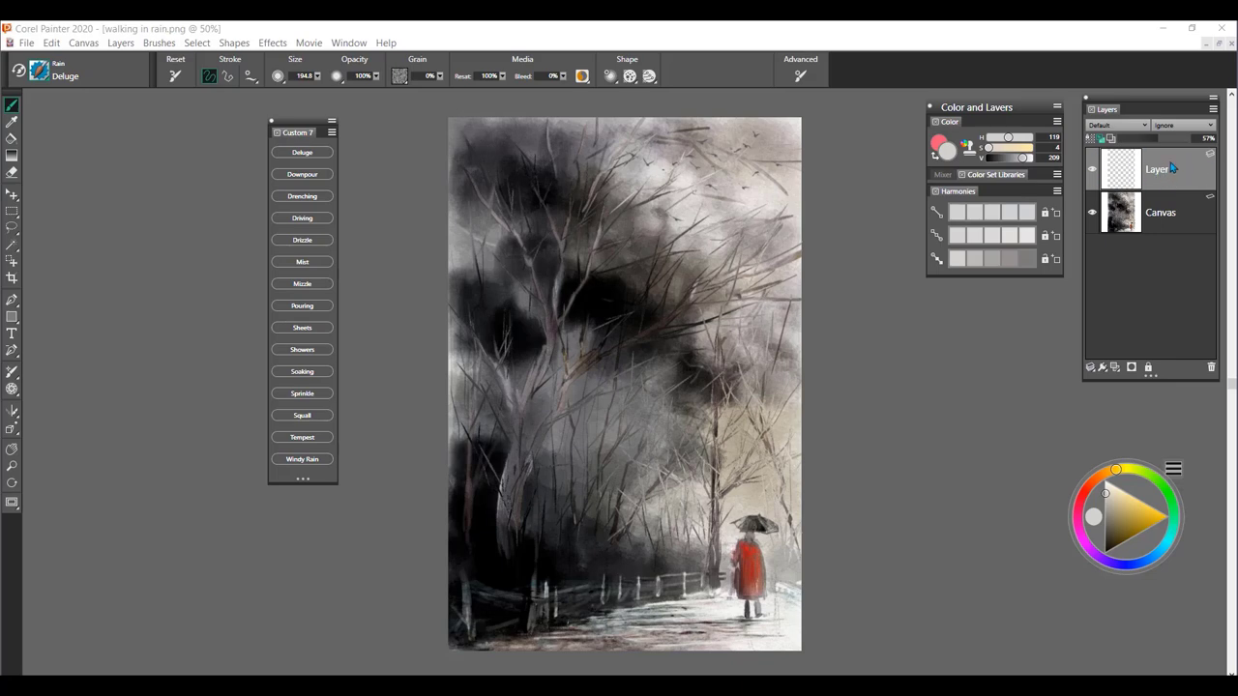
Inspect the Deluge brush's paper grain options and set the painting colour to near-white with saturation 10 and value 238
click(1179, 180)
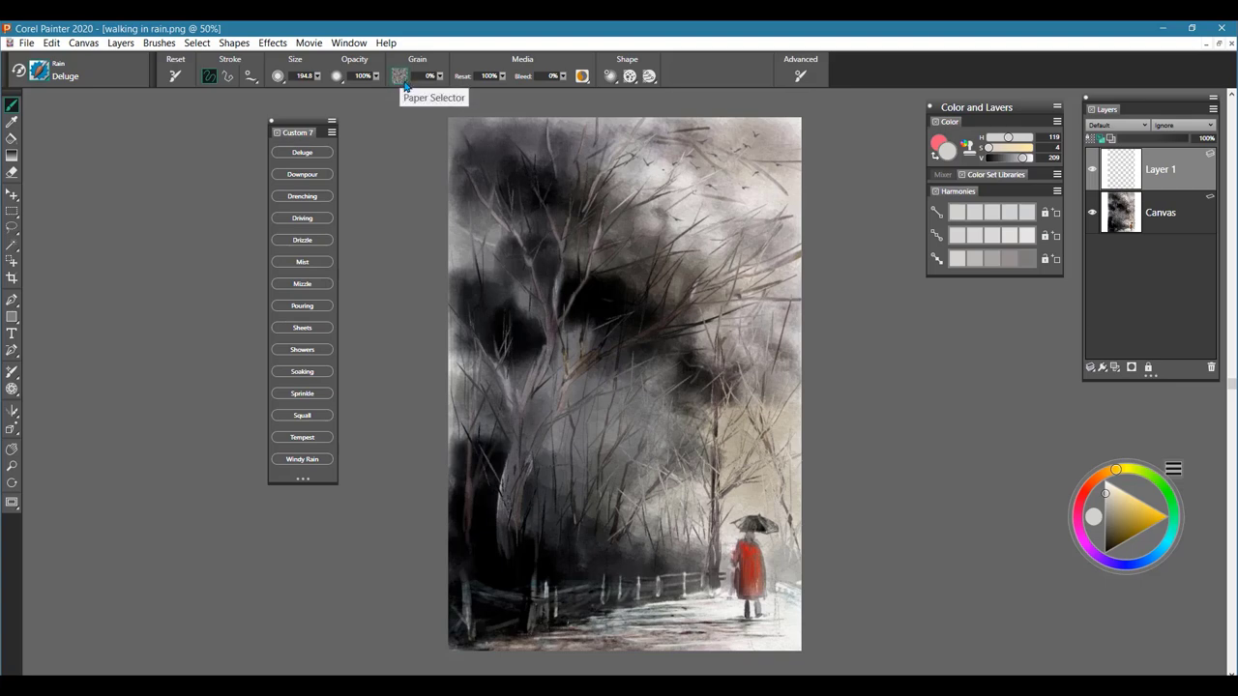
click(399, 77)
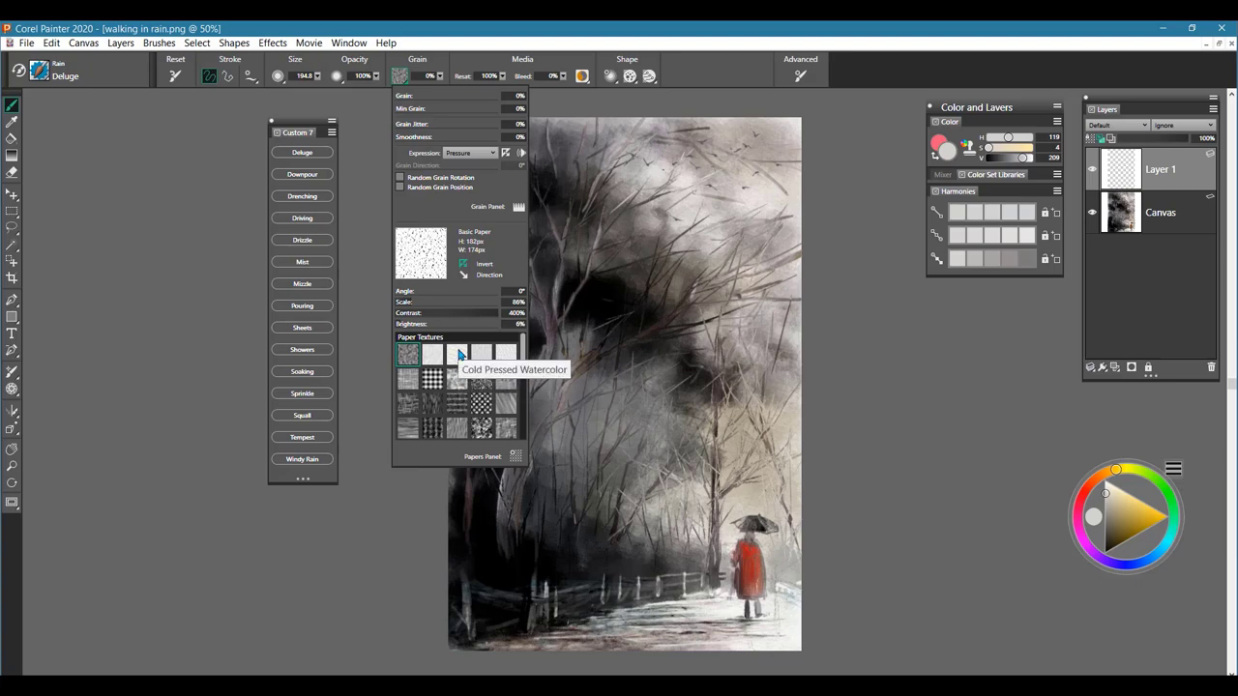
click(863, 261)
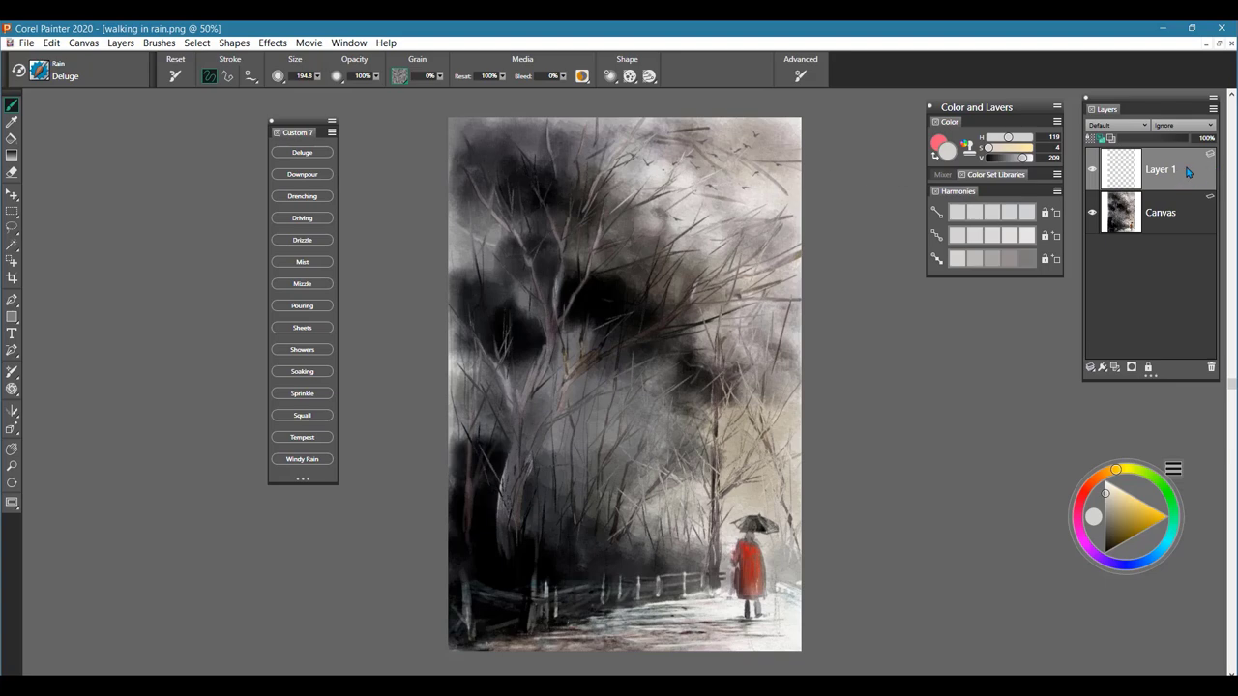
drag(1123, 507, 1105, 485)
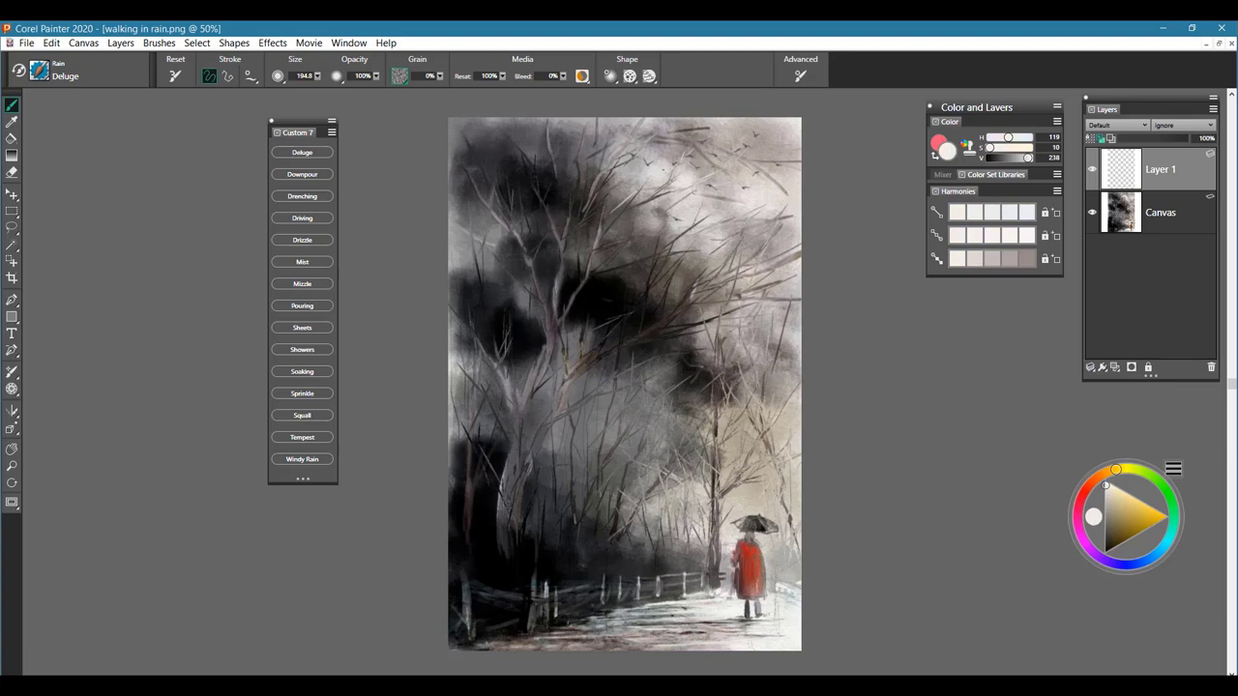
Paint vertical streaks of rain with the Deluge brush across the trees, sky and red-coated figure on Layer 1
drag(609, 237, 621, 397)
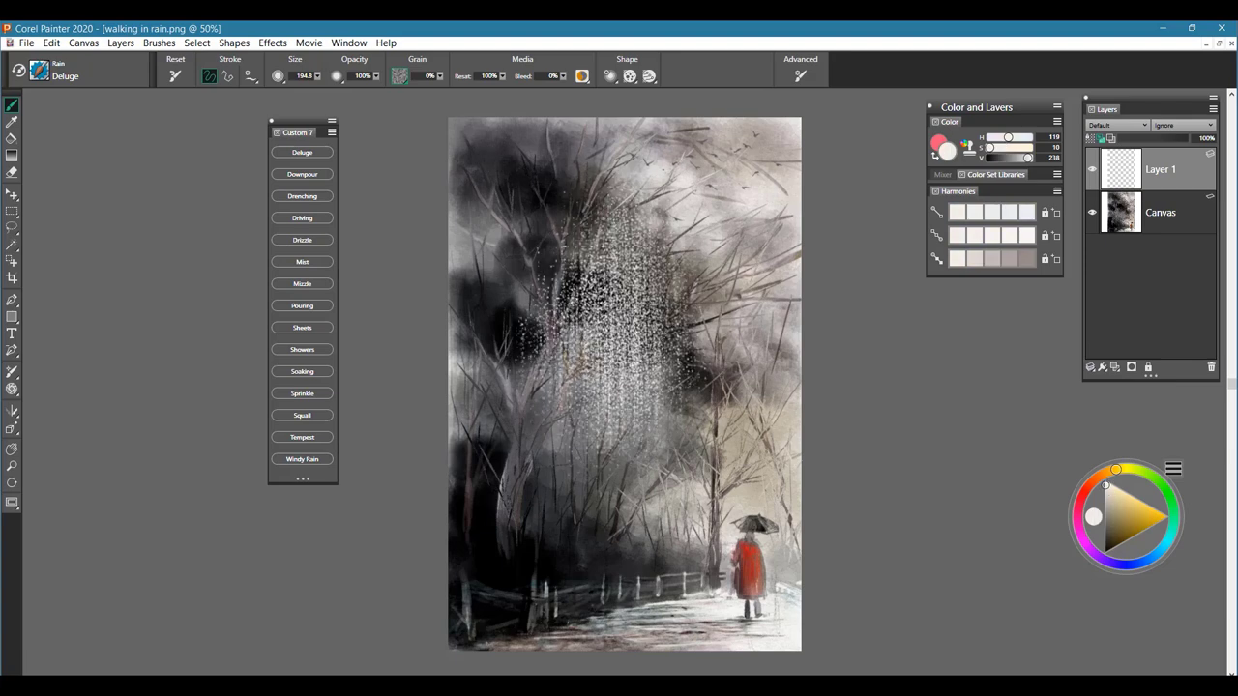
drag(553, 208, 559, 382)
mouse_move(658, 285)
mouse_down()
mouse_move(673, 537)
mouse_move(686, 414)
mouse_up()
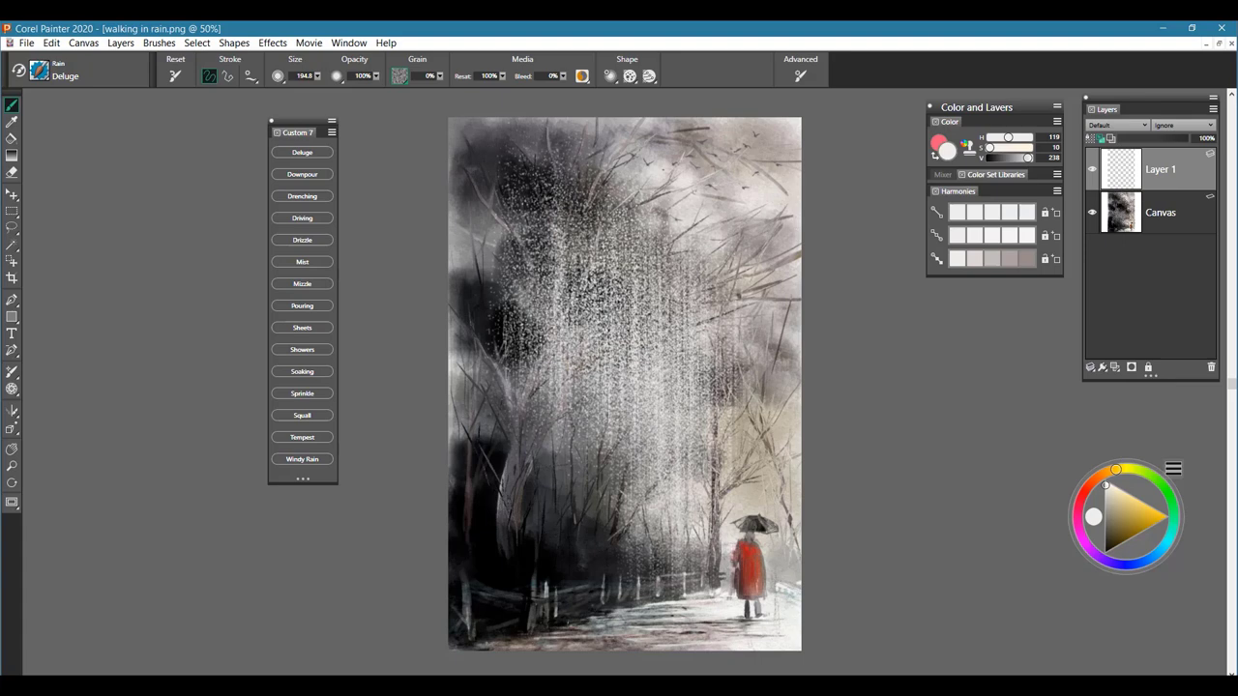
drag(727, 292, 731, 525)
drag(767, 290, 763, 502)
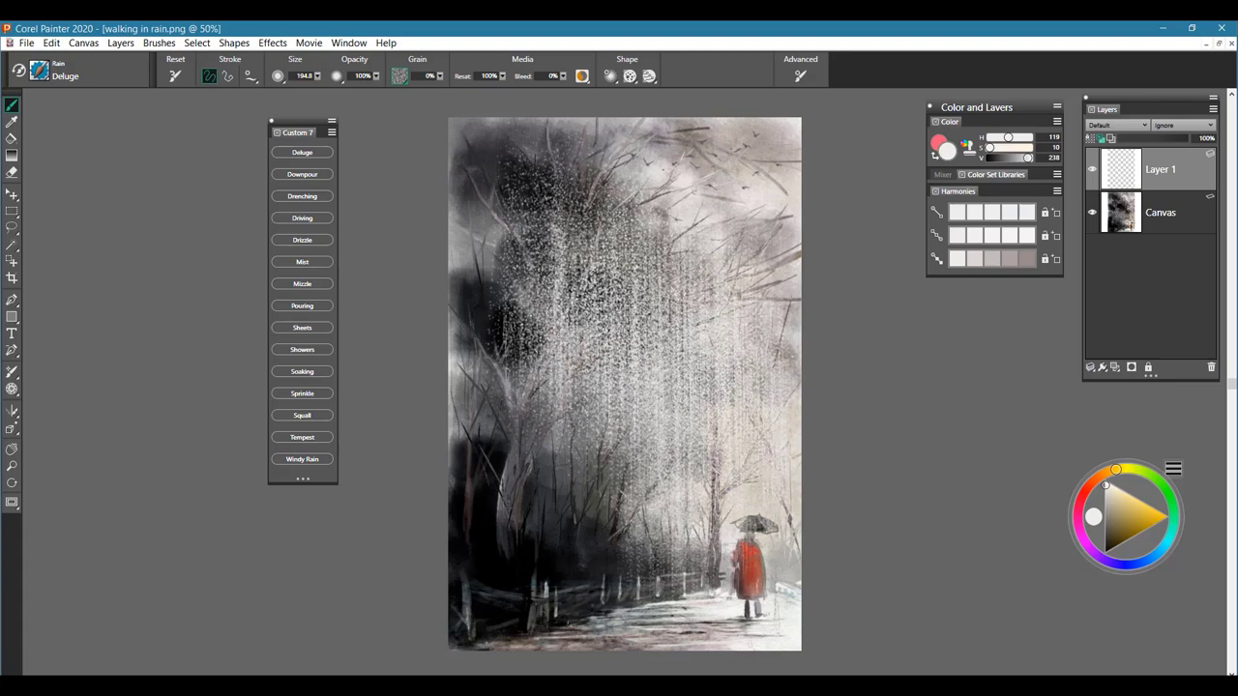
drag(657, 242, 657, 338)
drag(543, 236, 544, 382)
drag(488, 227, 488, 411)
drag(711, 290, 710, 368)
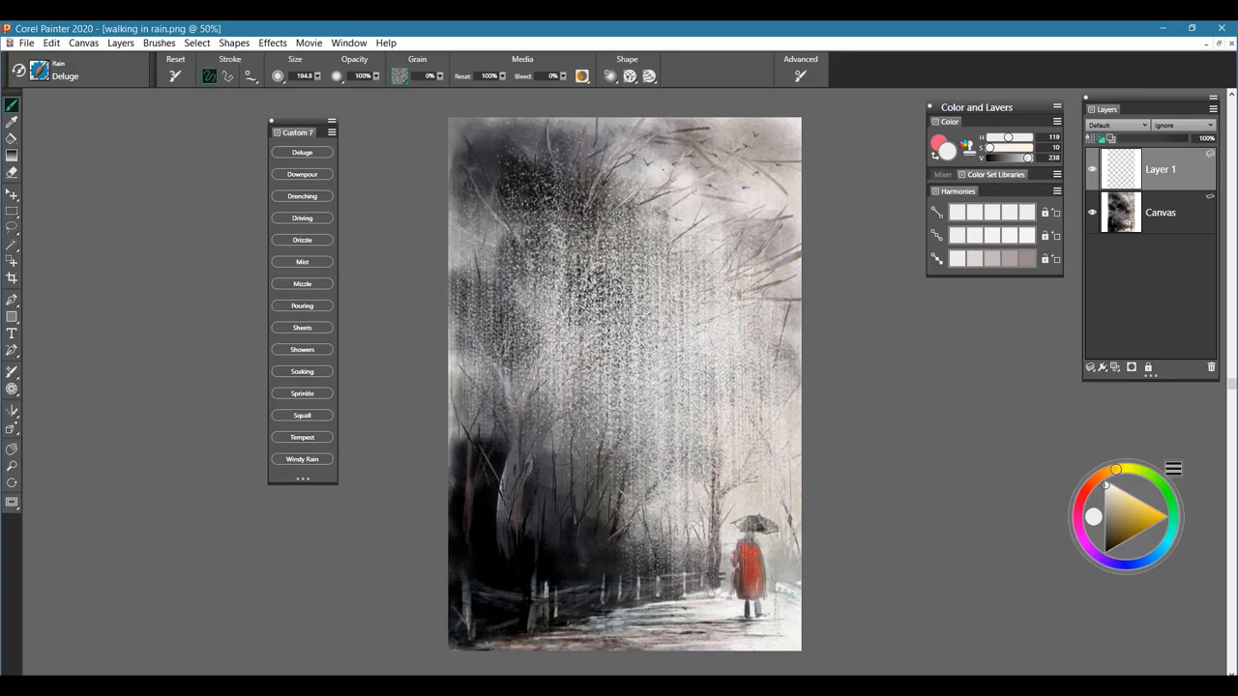
drag(768, 217, 764, 590)
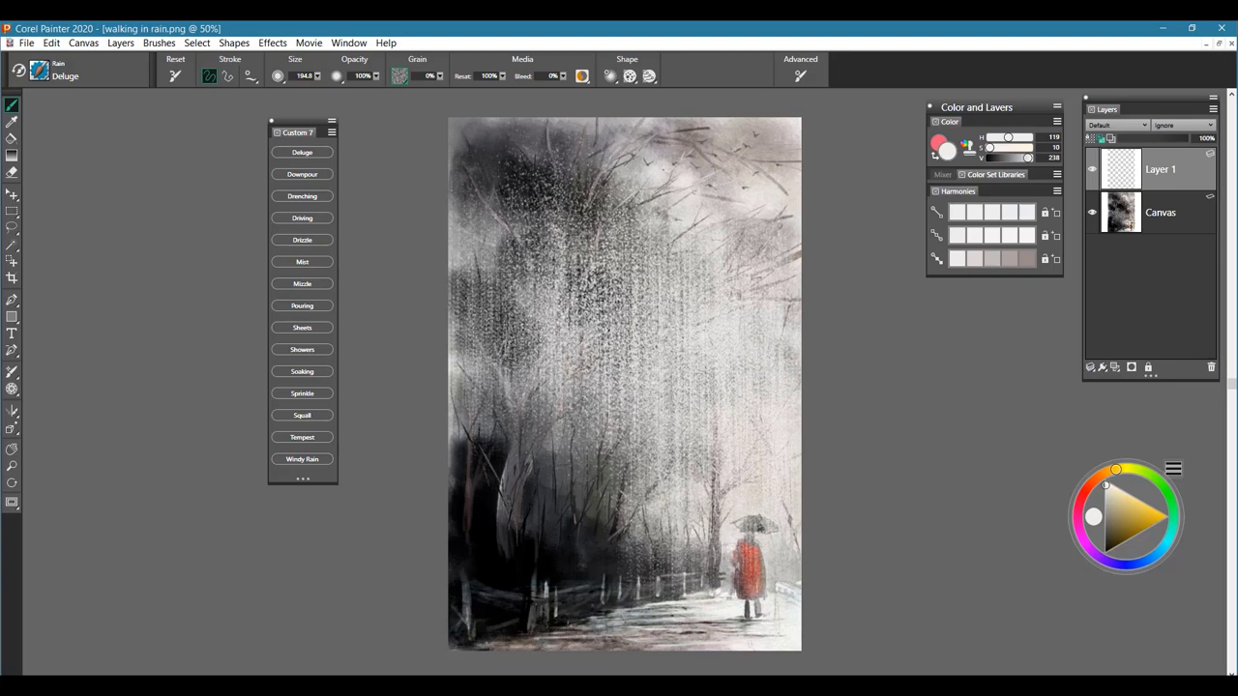
drag(718, 370, 717, 527)
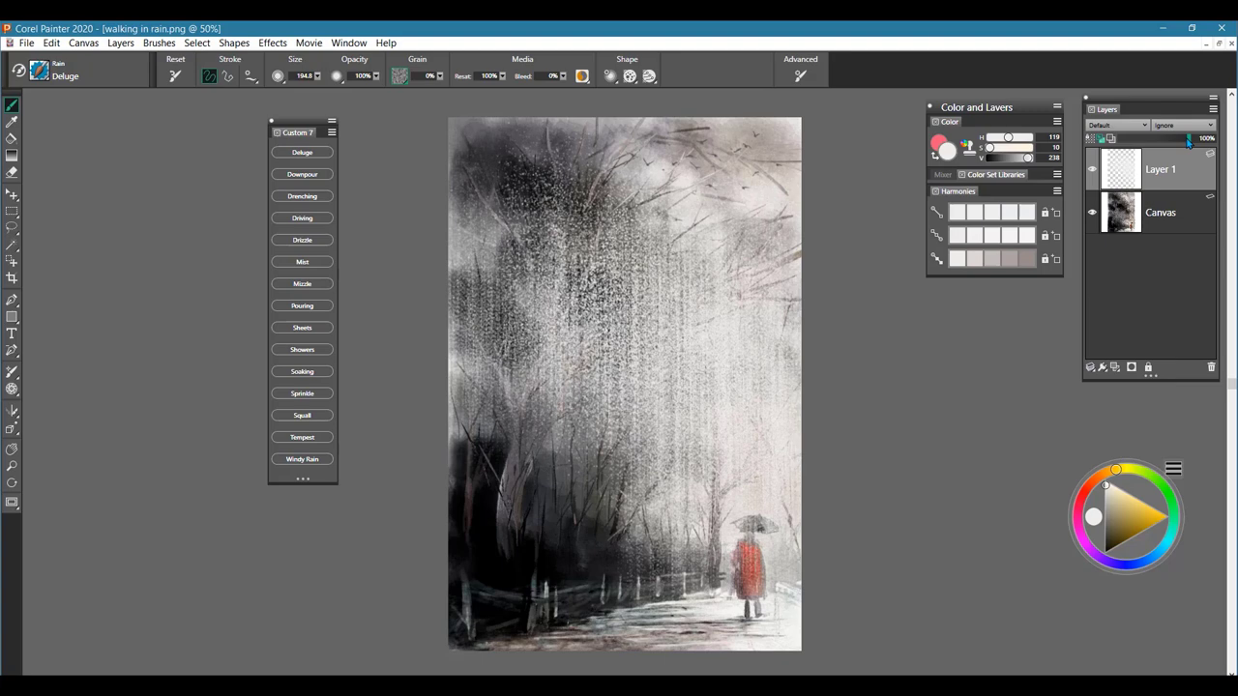
Compare the Deluge rain at 61% and 100% layer opacity and clear Layer 1's contents
drag(1189, 138, 1160, 142)
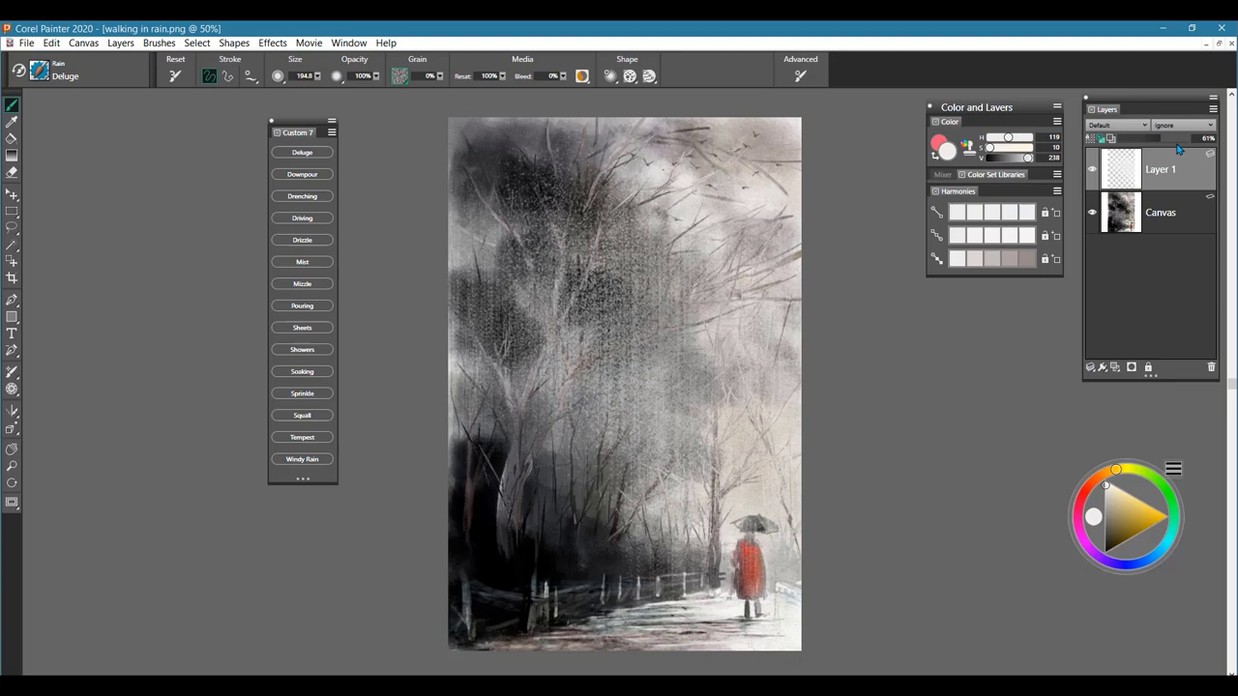
drag(1161, 139, 1191, 139)
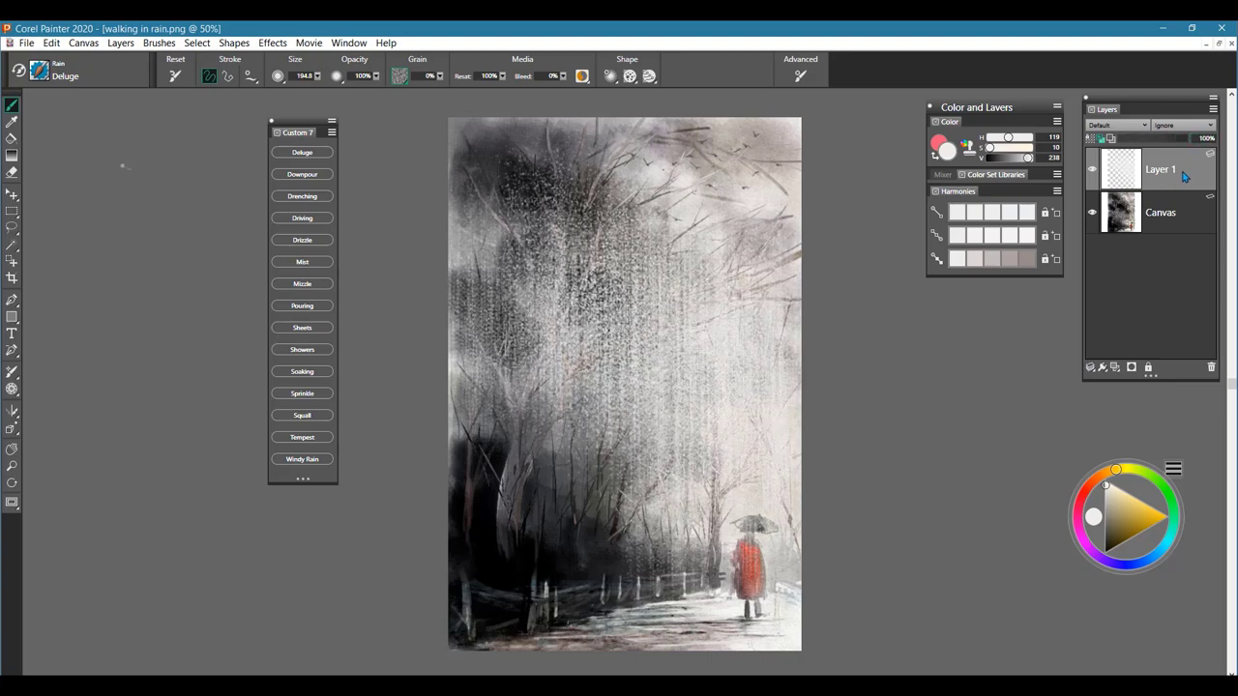
key(ctrl+a)
key(BackSpace)
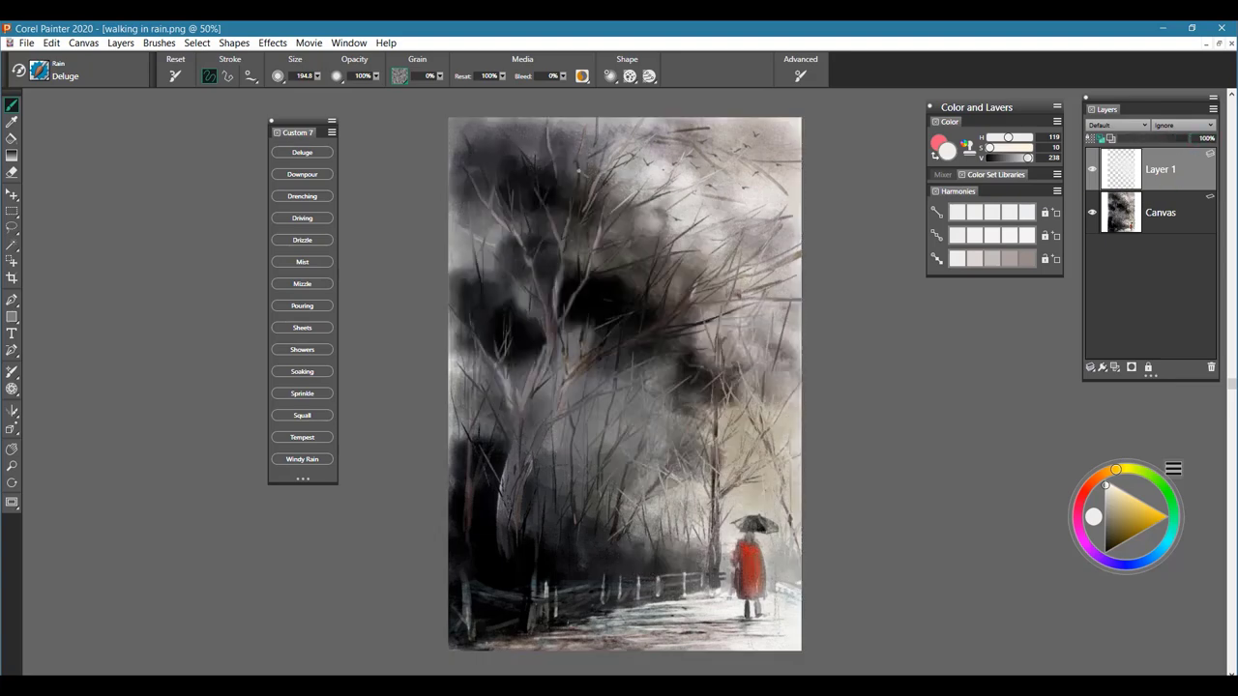
Paint diagonal rain lines with the Downpour brush across the trees and toward the figure on Layer 1
click(303, 178)
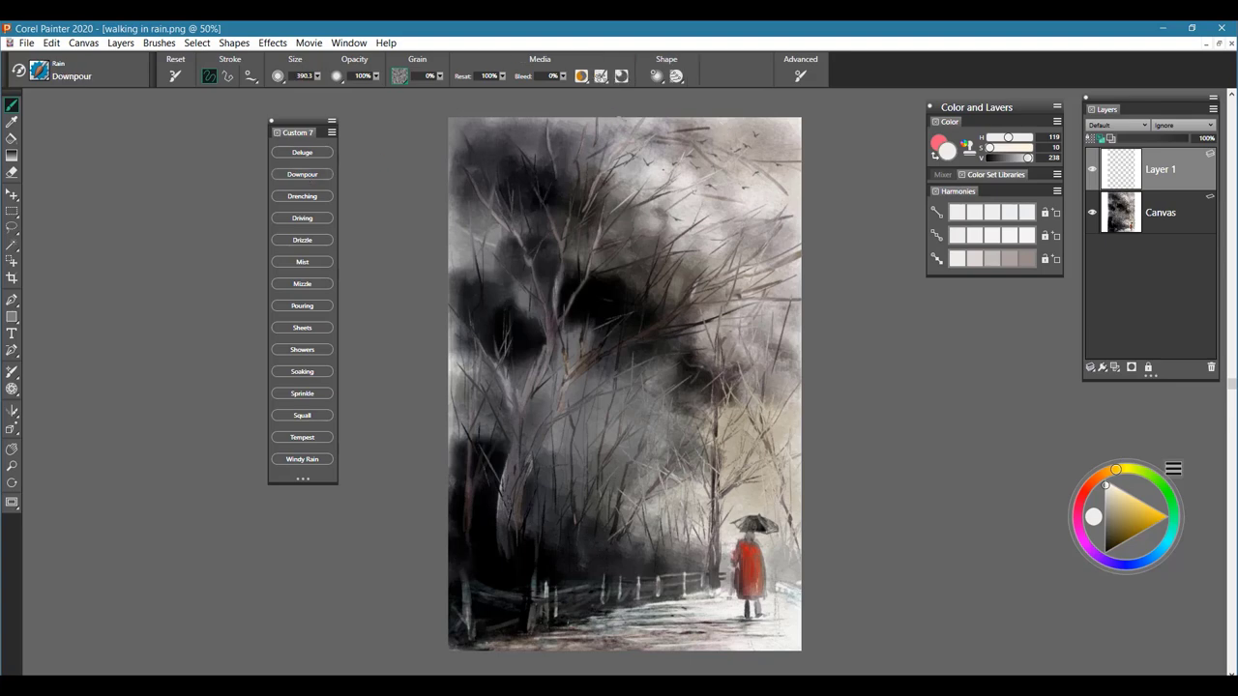
mouse_move(571, 160)
mouse_down()
mouse_move(560, 184)
mouse_move(585, 280)
mouse_move(649, 415)
mouse_move(720, 513)
mouse_up()
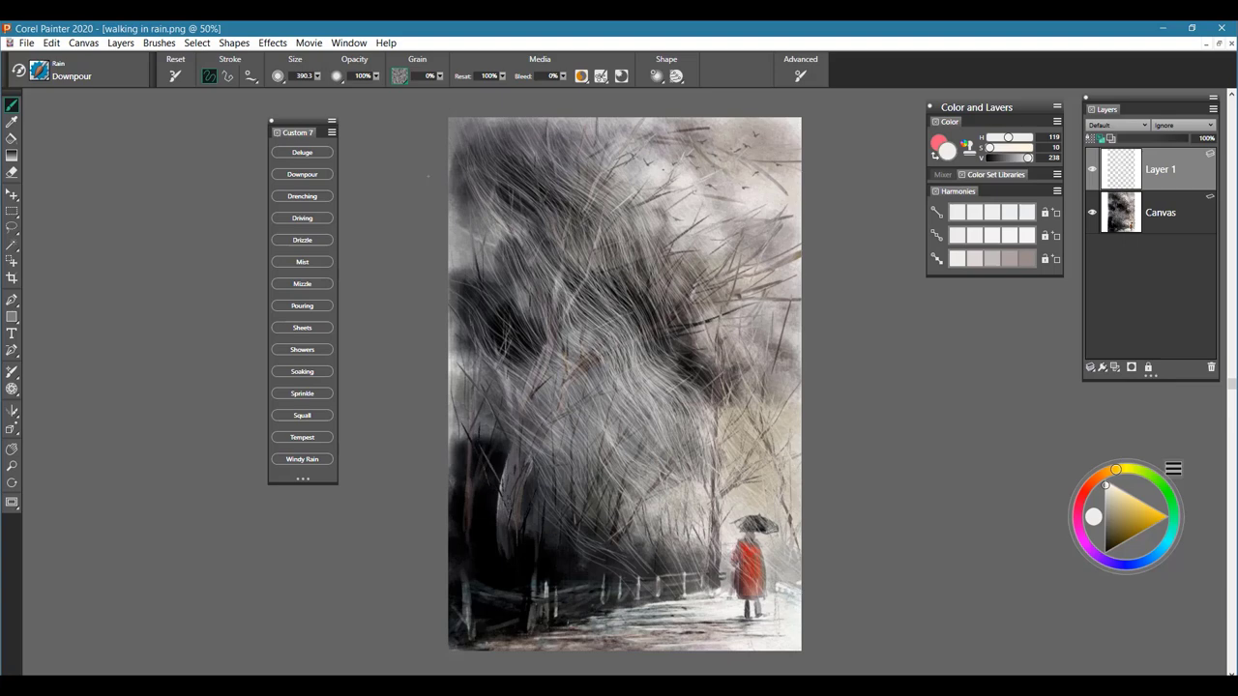
mouse_move(428, 176)
mouse_down()
mouse_move(599, 358)
mouse_move(677, 401)
mouse_up()
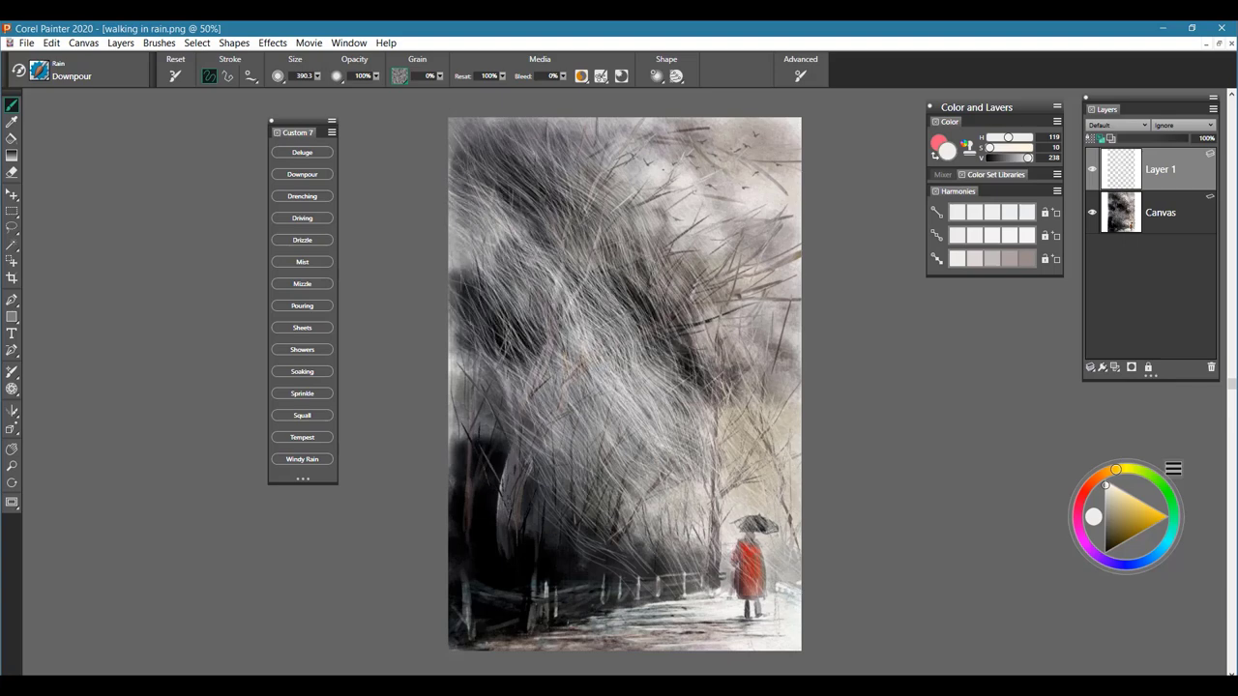
drag(570, 155, 781, 362)
drag(464, 309, 570, 522)
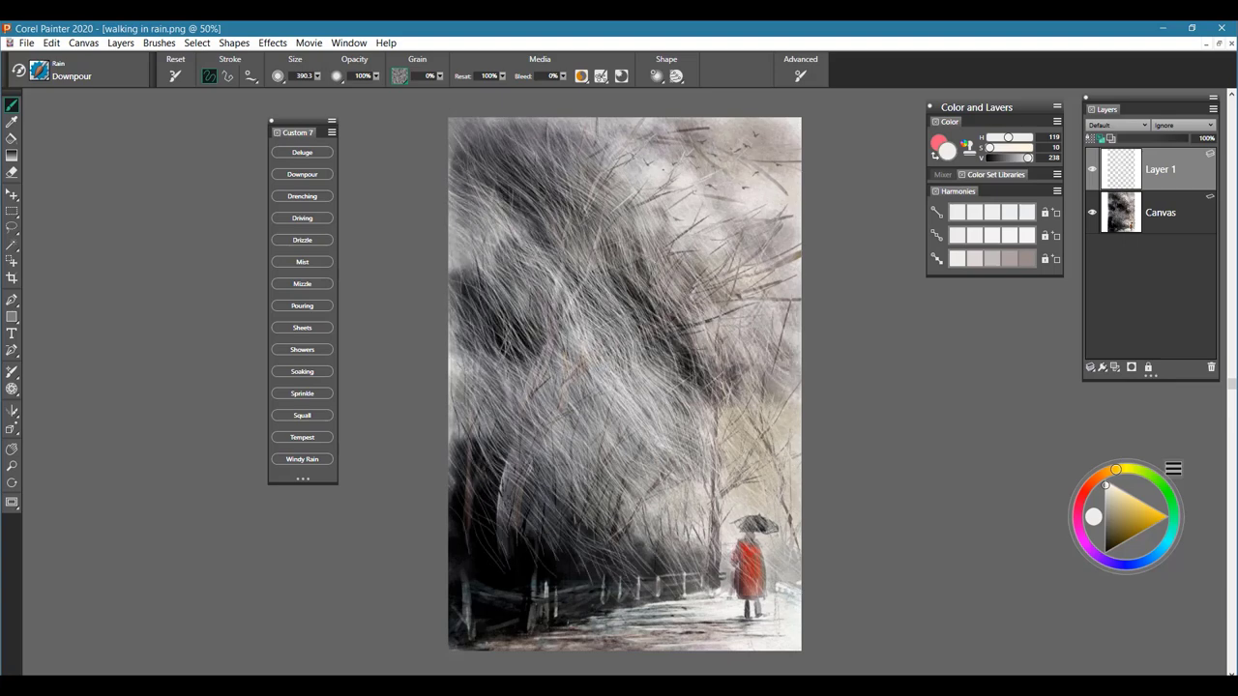
drag(503, 184, 759, 420)
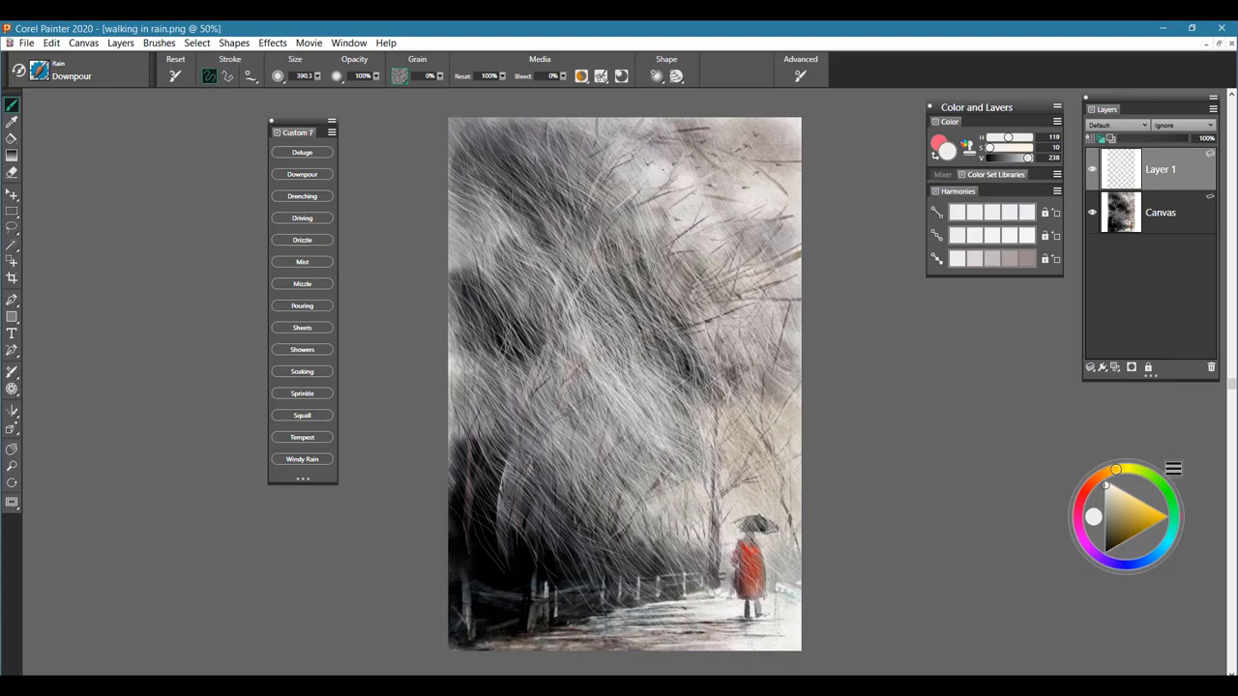
Compare the Downpour rain at 49% and 100% layer opacity and erase everything on Layer 1
click(1185, 142)
drag(1186, 142, 1156, 143)
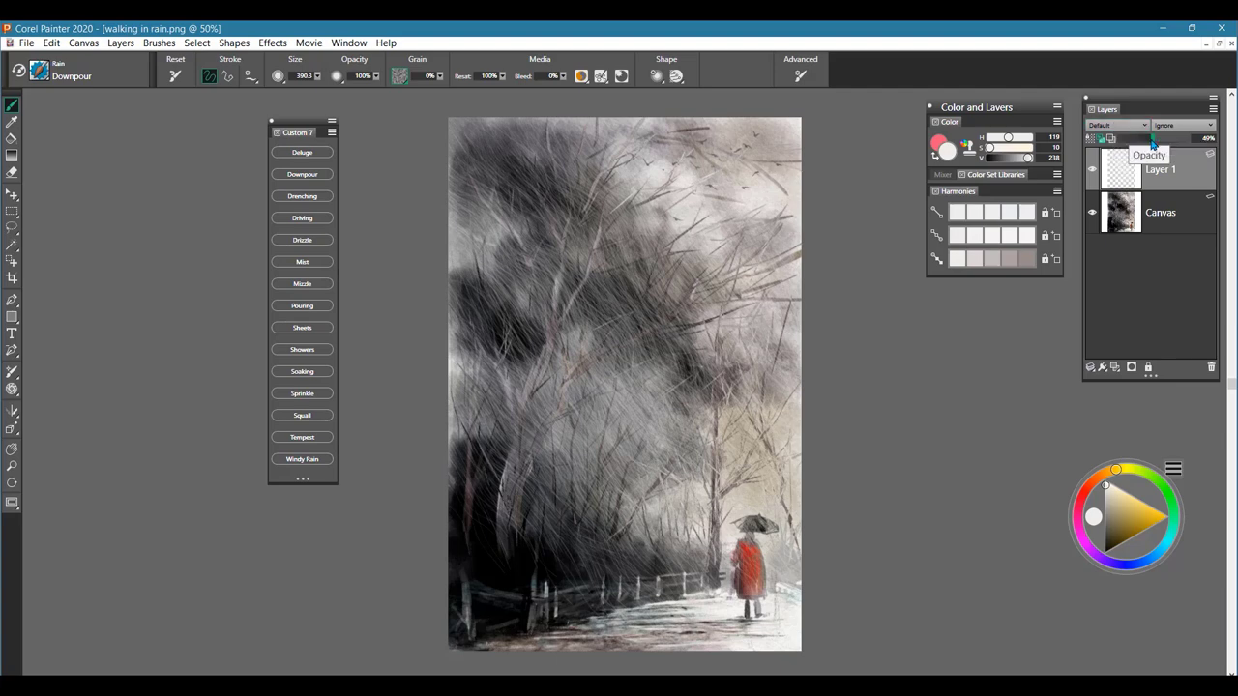
drag(1152, 143, 1191, 143)
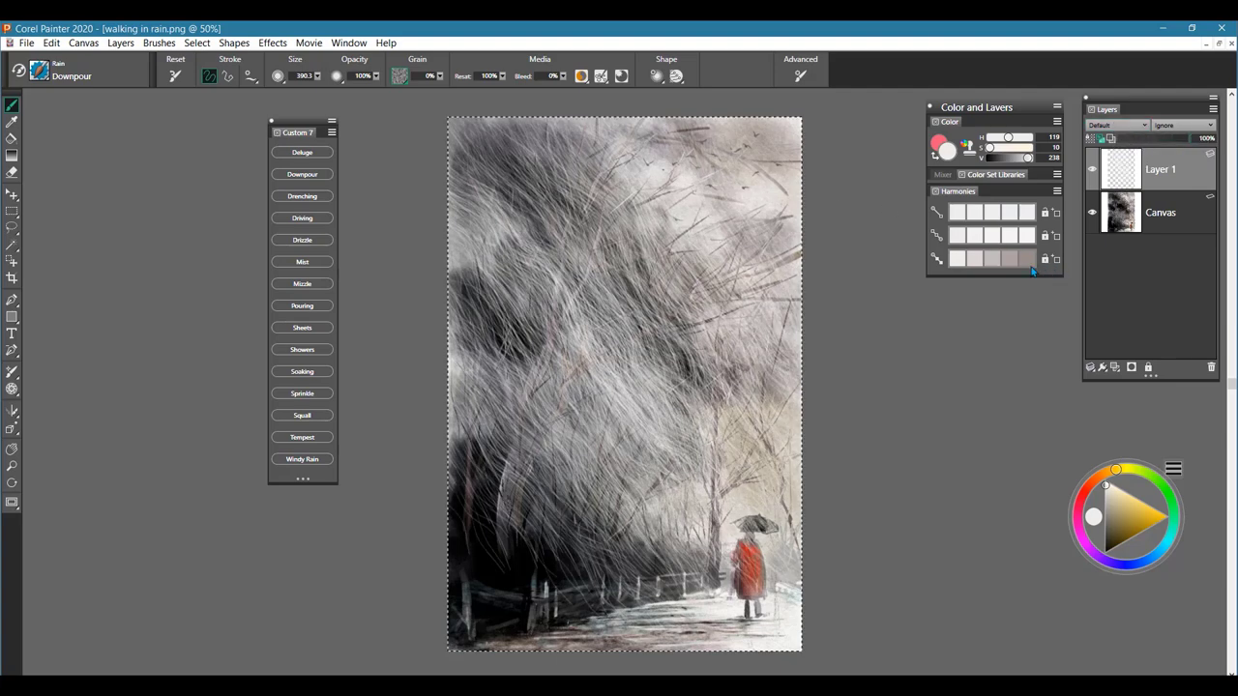
key(BackSpace)
Paint long, dense vertical bands of rain with the Drenching brush over the trees and sky on Layer 1
click(311, 199)
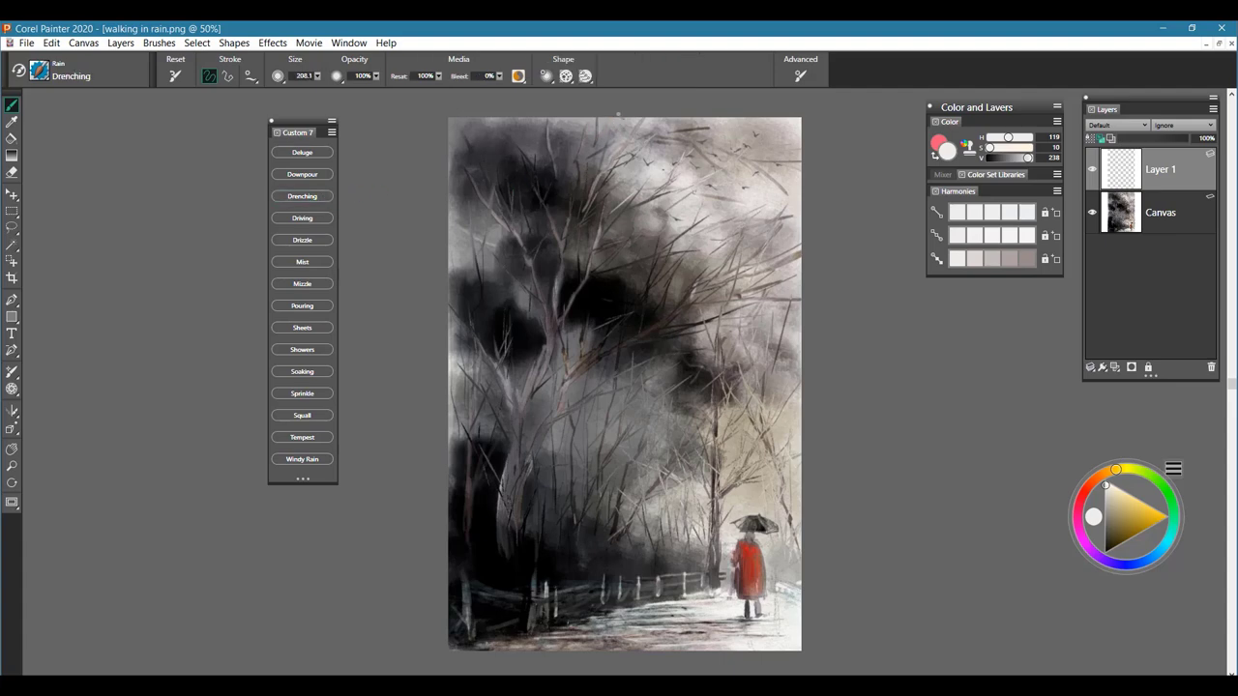
mouse_move(600, 131)
mouse_down()
mouse_move(624, 397)
mouse_move(619, 623)
mouse_up()
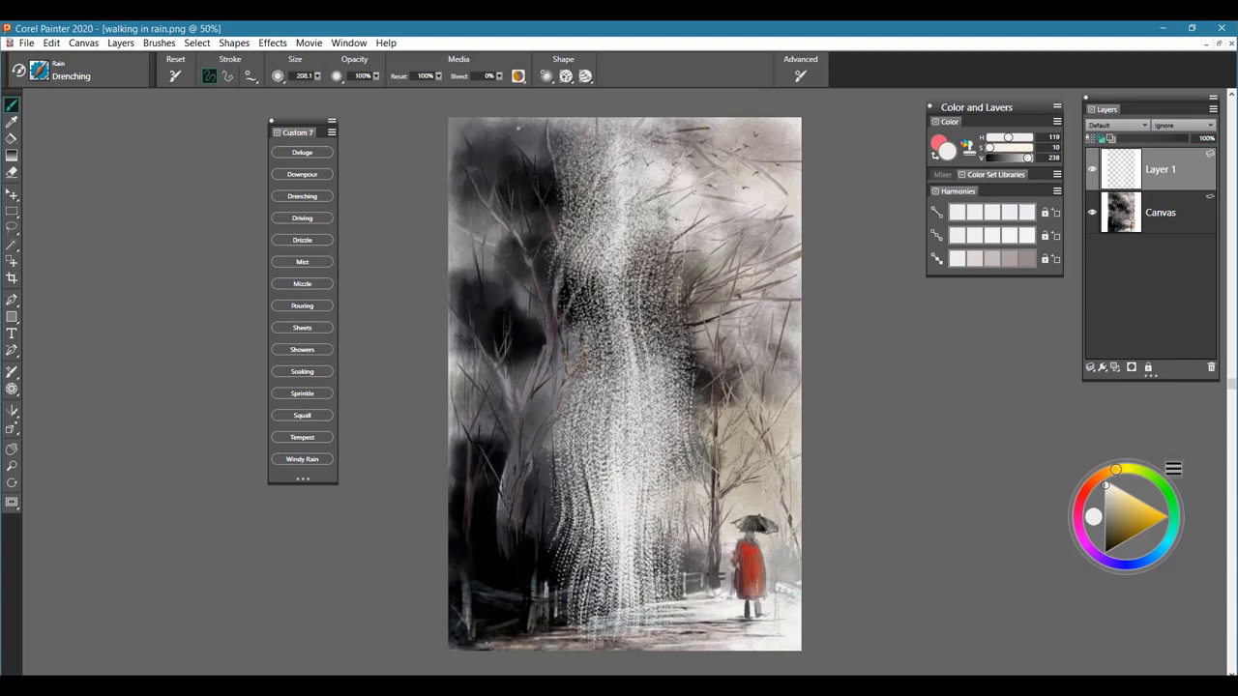
drag(522, 150, 571, 638)
mouse_move(755, 145)
mouse_down()
mouse_move(807, 473)
mouse_move(804, 533)
mouse_up()
drag(688, 203, 723, 411)
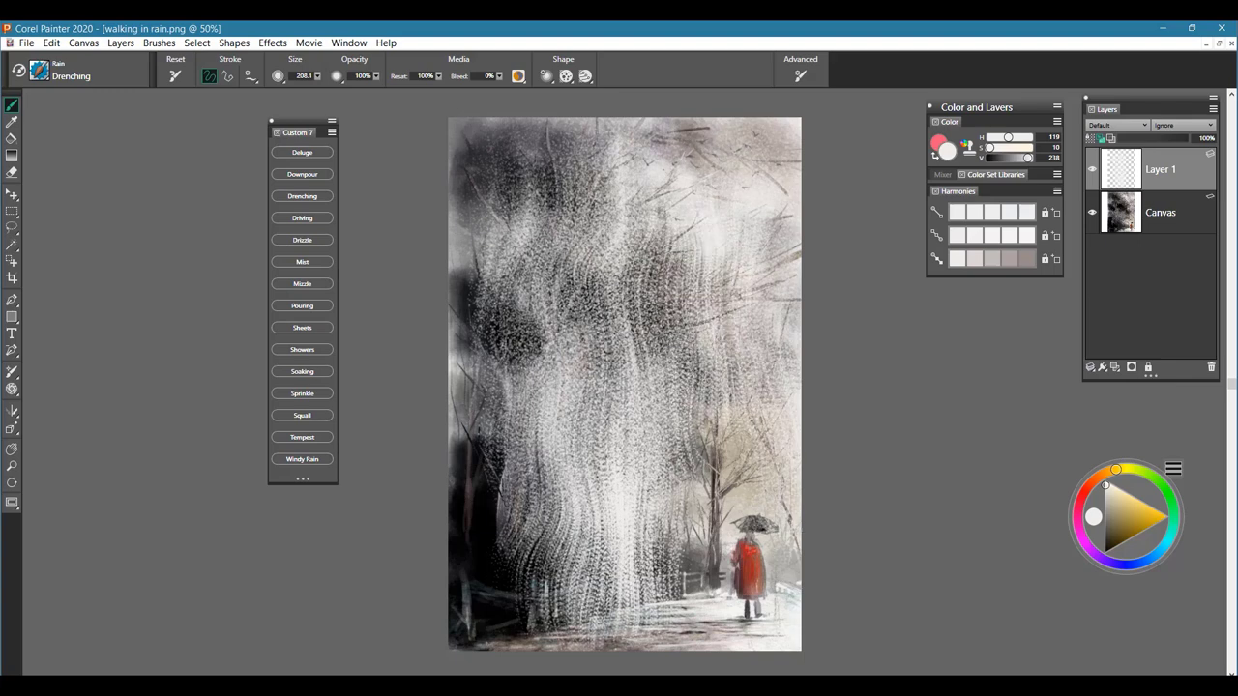
mouse_move(483, 126)
mouse_down()
mouse_move(513, 309)
mouse_move(481, 404)
mouse_up()
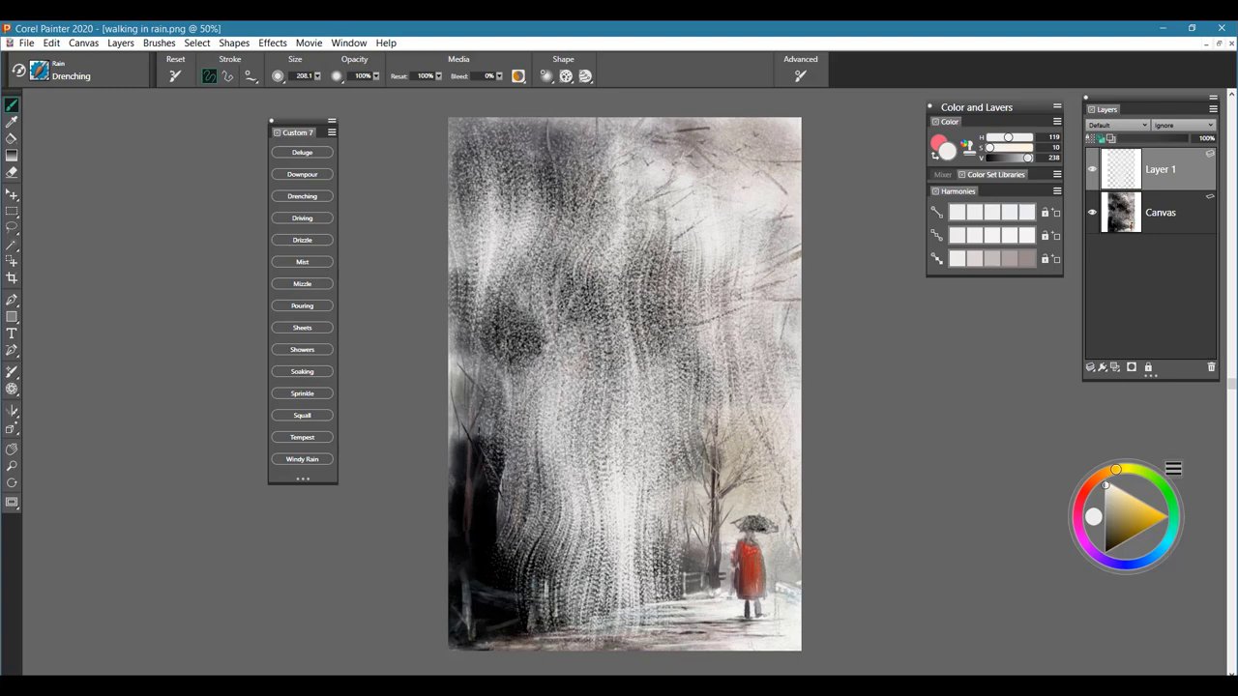
Compare the Drenching rain at 55% and 100% layer opacity and remove all of Layer 1's contents
mouse_move(1163, 145)
mouse_down()
mouse_move(1178, 146)
mouse_move(1159, 147)
mouse_up()
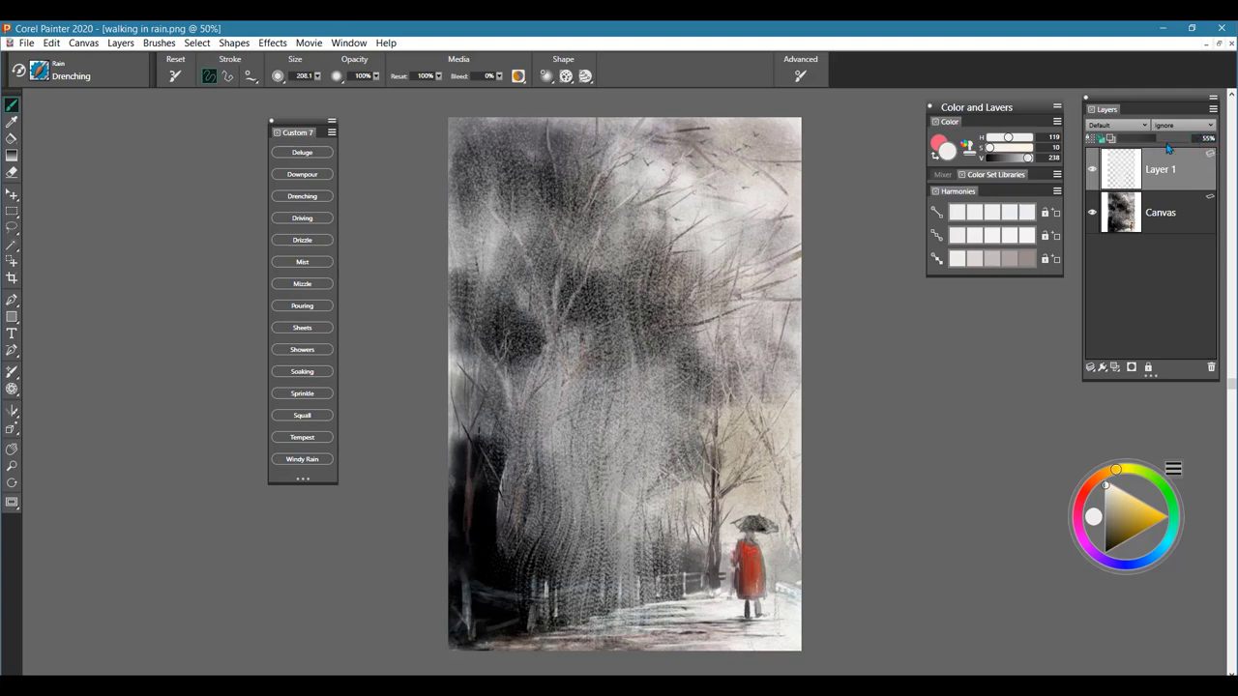
drag(1160, 143, 1202, 145)
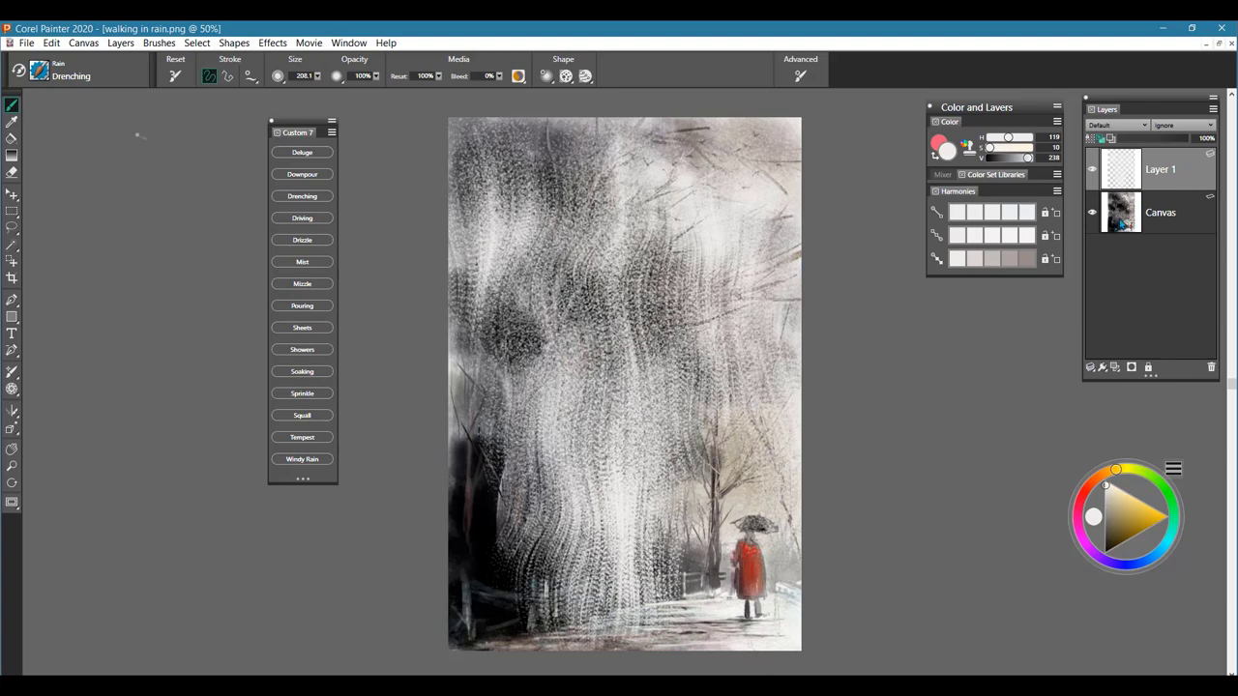
key(ctrl+a)
key(ctrl+x)
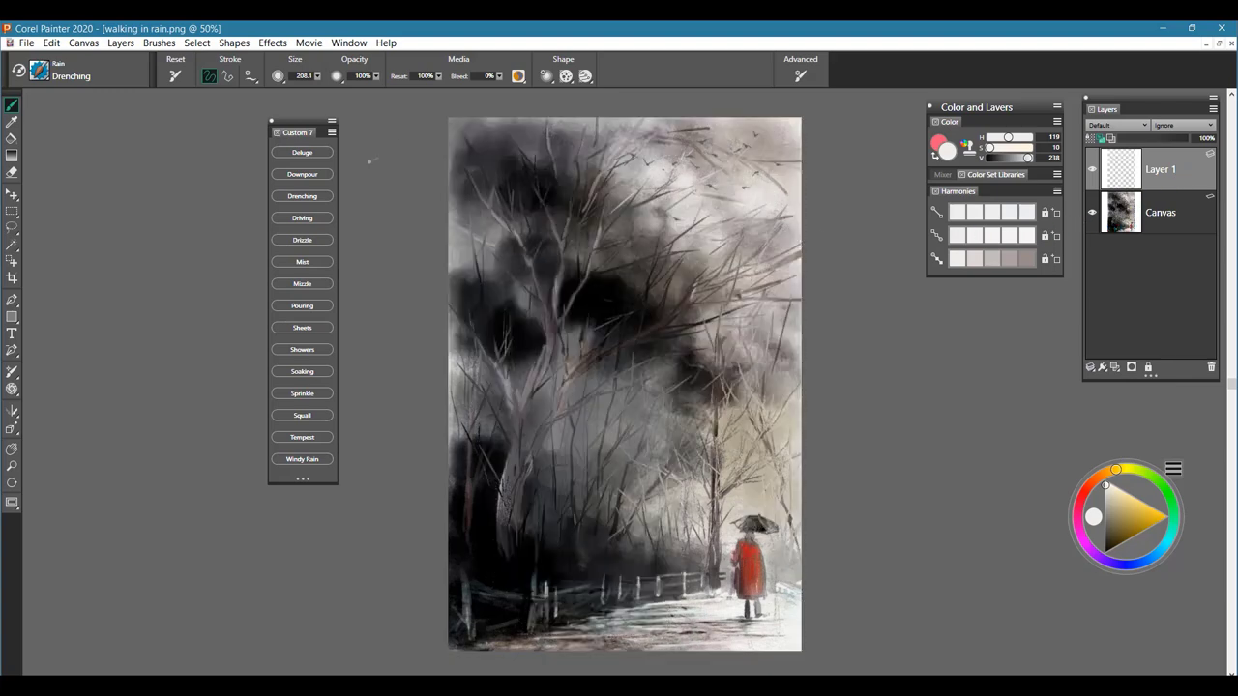
Paint slanting speckled rain with the Driving brush across the trees and figure, and clear Layer 1
click(303, 218)
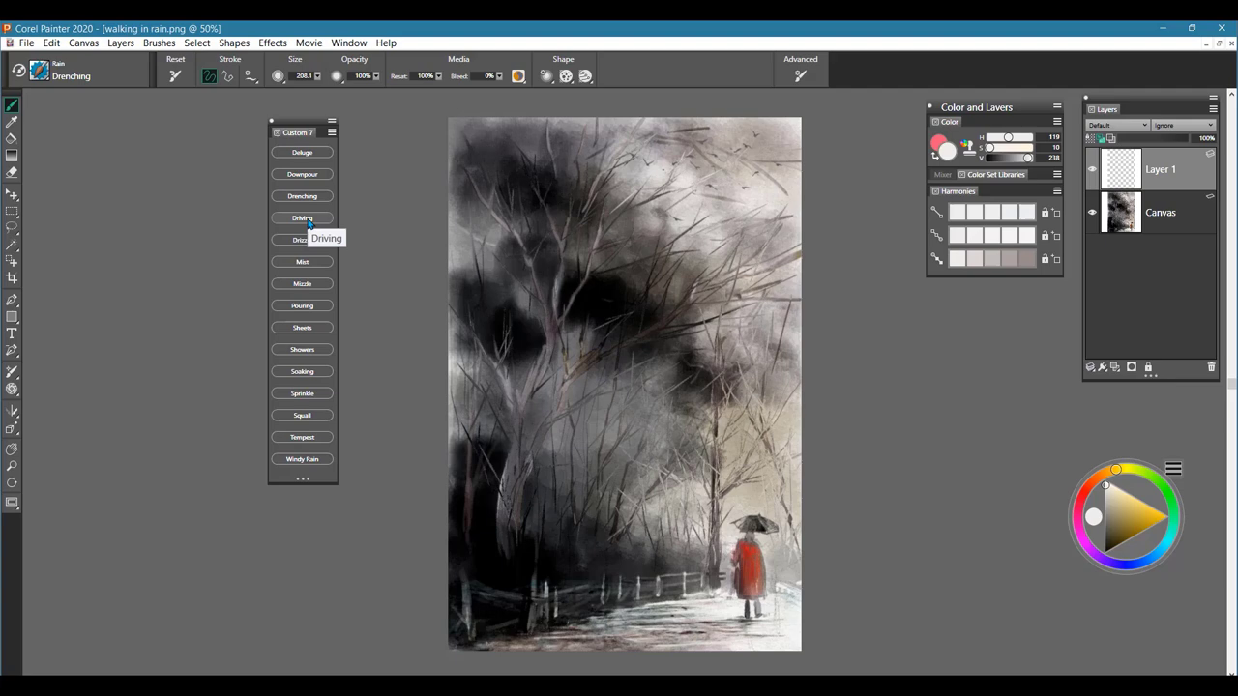
mouse_move(558, 155)
mouse_down()
mouse_move(548, 253)
mouse_move(588, 311)
mouse_up()
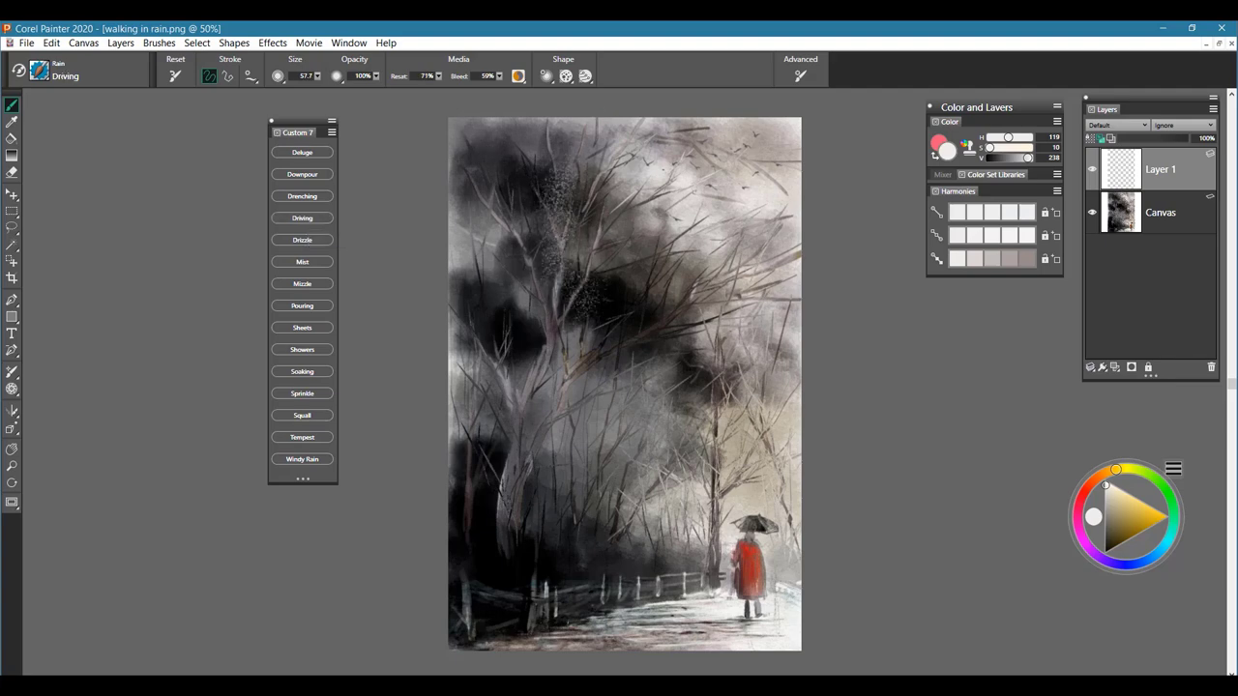
mouse_move(585, 179)
mouse_down()
mouse_move(650, 266)
mouse_move(662, 227)
mouse_move(668, 309)
mouse_move(604, 387)
mouse_move(643, 406)
mouse_move(677, 319)
mouse_move(638, 541)
mouse_move(715, 566)
mouse_move(783, 493)
mouse_move(745, 406)
mouse_move(619, 387)
mouse_move(537, 531)
mouse_move(479, 575)
mouse_up()
mouse_move(513, 484)
mouse_down()
mouse_move(624, 280)
mouse_move(580, 339)
mouse_move(629, 401)
mouse_move(735, 406)
mouse_move(746, 454)
mouse_up()
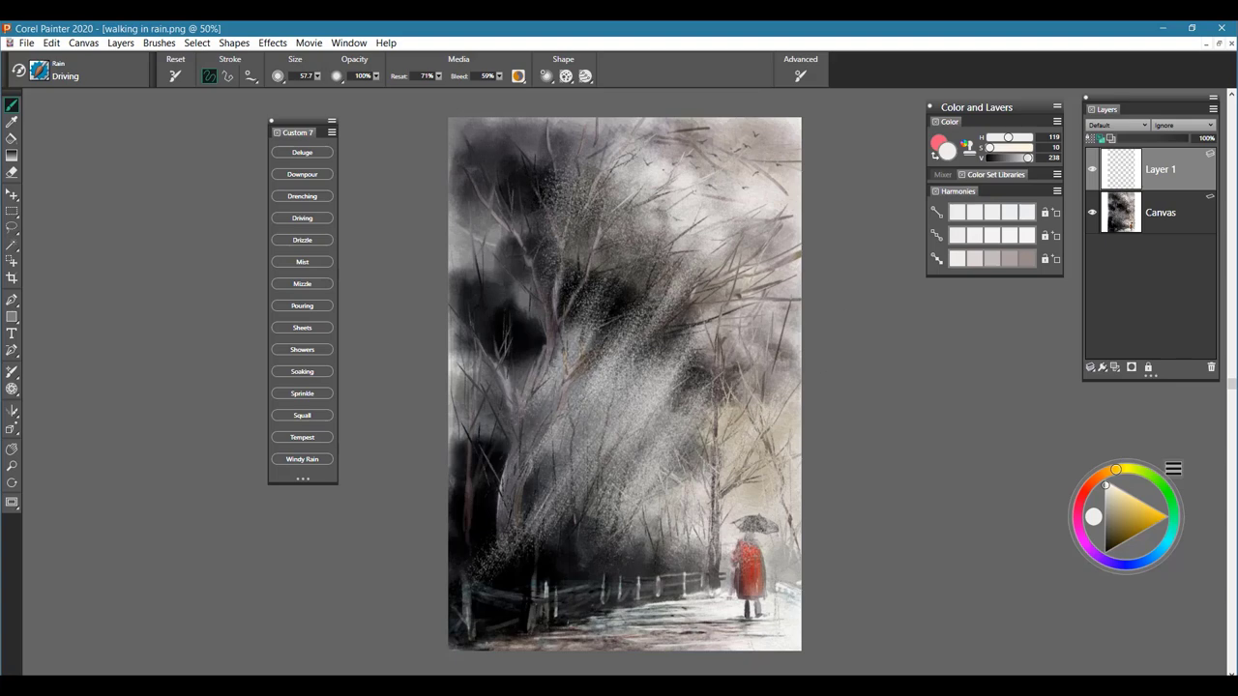
mouse_move(527, 338)
mouse_down()
mouse_move(590, 189)
mouse_move(682, 160)
mouse_move(694, 241)
mouse_up()
mouse_move(571, 184)
mouse_down()
mouse_move(512, 266)
mouse_move(619, 276)
mouse_move(714, 184)
mouse_move(814, 228)
mouse_move(793, 379)
mouse_move(840, 370)
mouse_move(714, 550)
mouse_move(744, 397)
mouse_up()
mouse_move(685, 343)
mouse_down()
mouse_move(600, 462)
mouse_move(469, 483)
mouse_move(590, 590)
mouse_move(682, 561)
mouse_up()
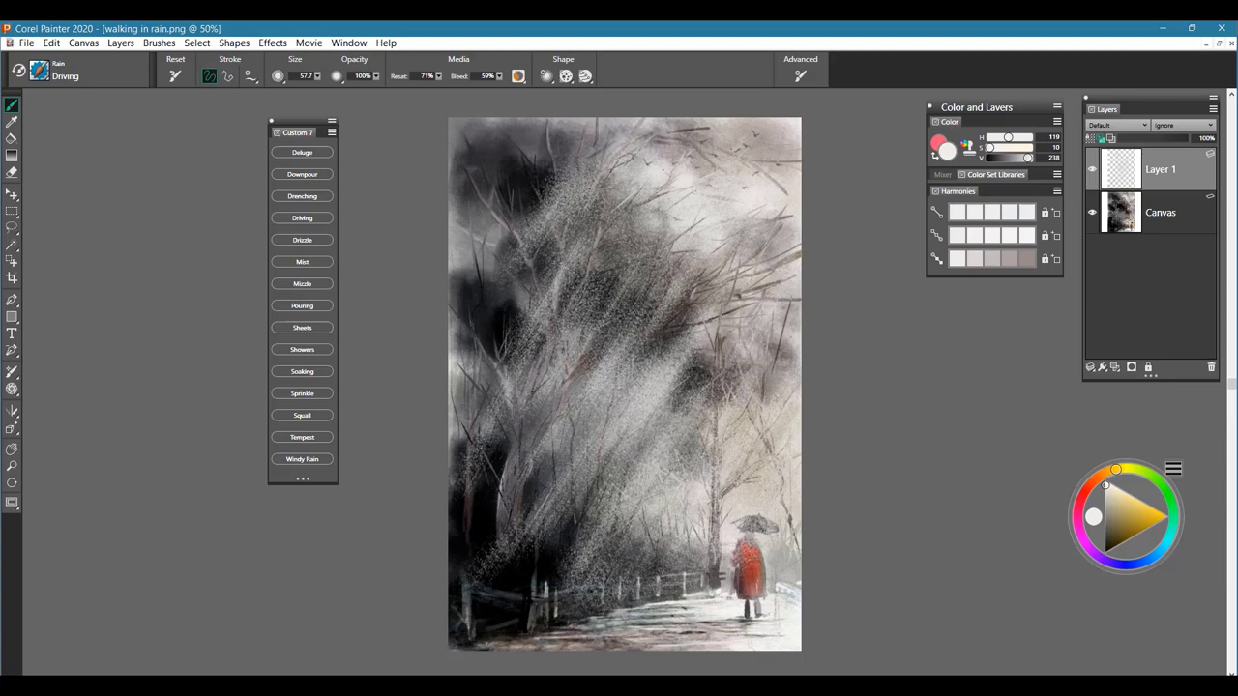
drag(766, 387, 751, 471)
drag(716, 290, 646, 435)
drag(779, 220, 580, 395)
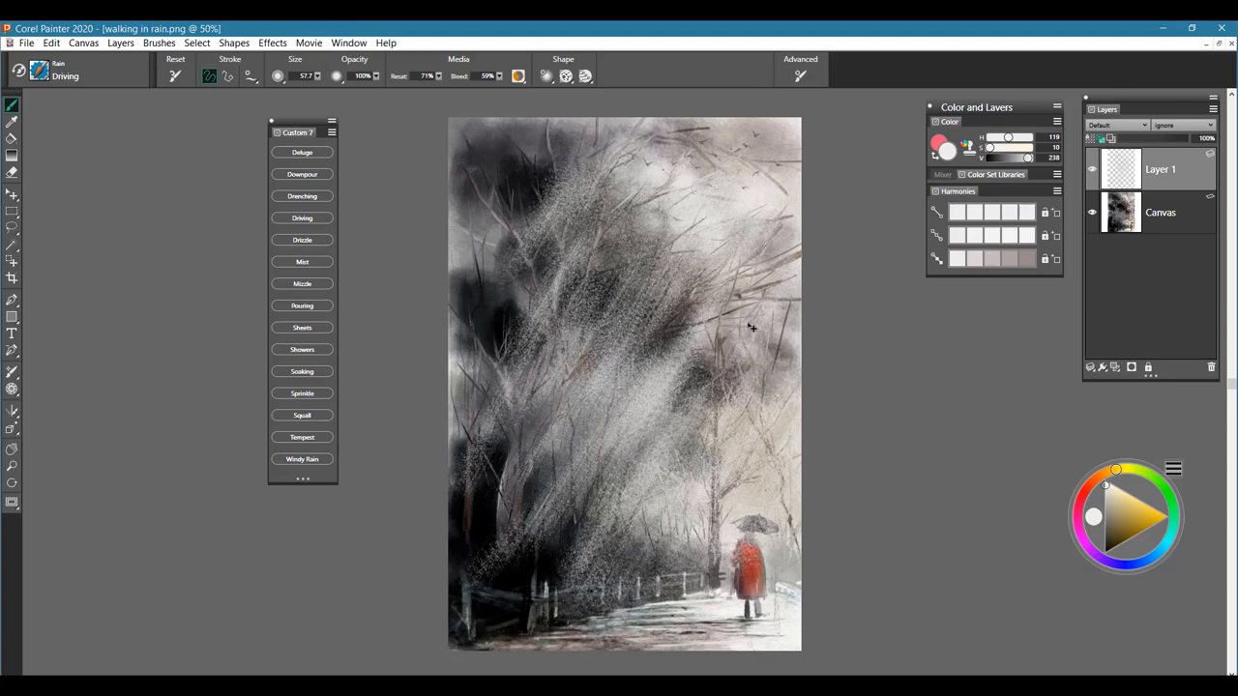
key(ctrl+a)
key(BackSpace)
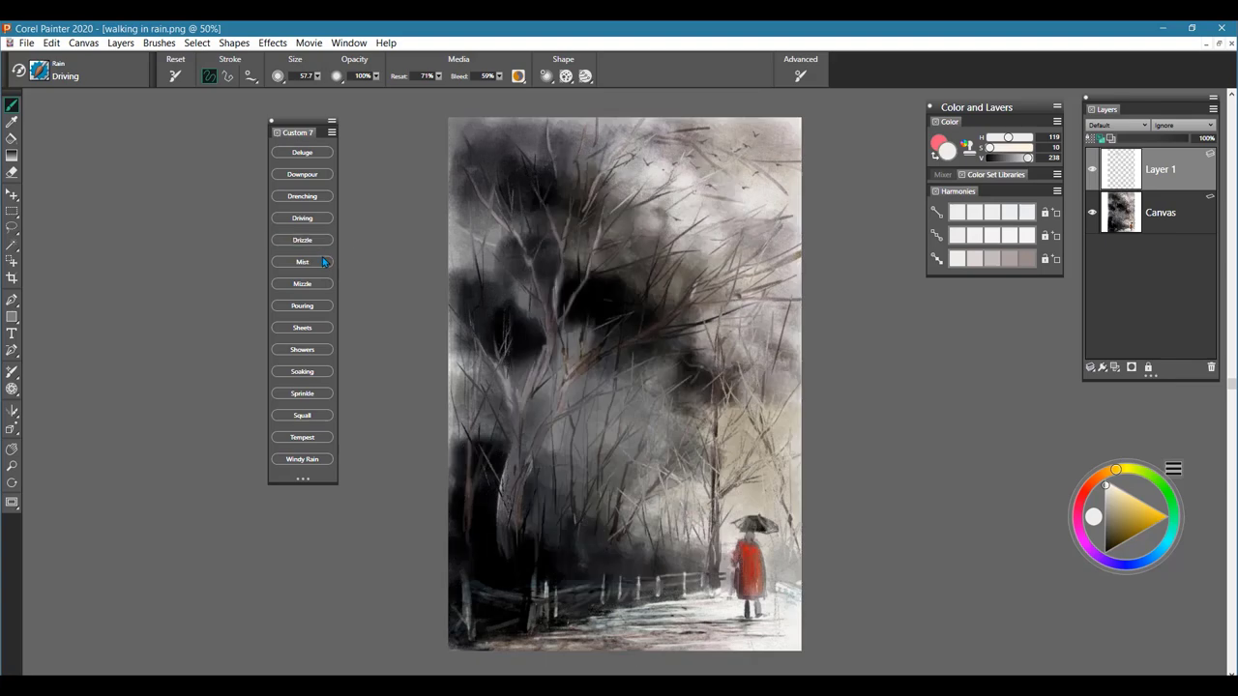
Switch to the Drizzle brush and try a short stroke over the branches in the upper middle of the painting
click(320, 240)
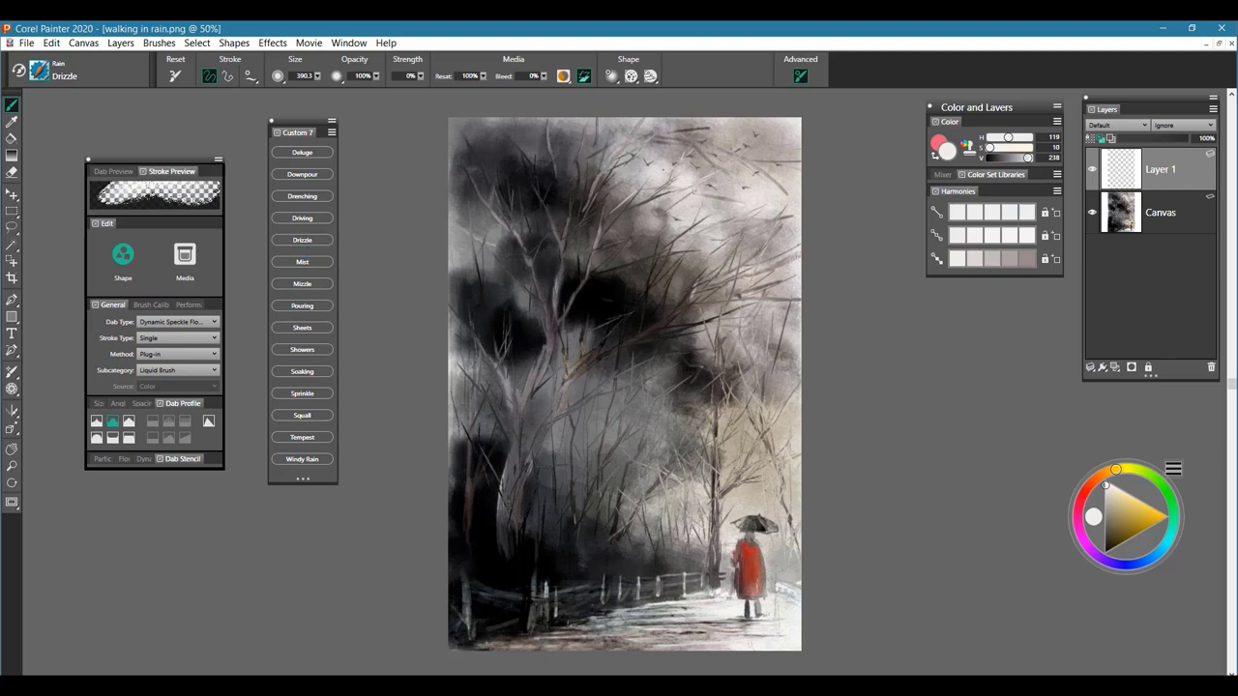
mouse_move(675, 272)
mouse_down()
mouse_move(623, 330)
mouse_move(663, 341)
mouse_move(714, 313)
mouse_up()
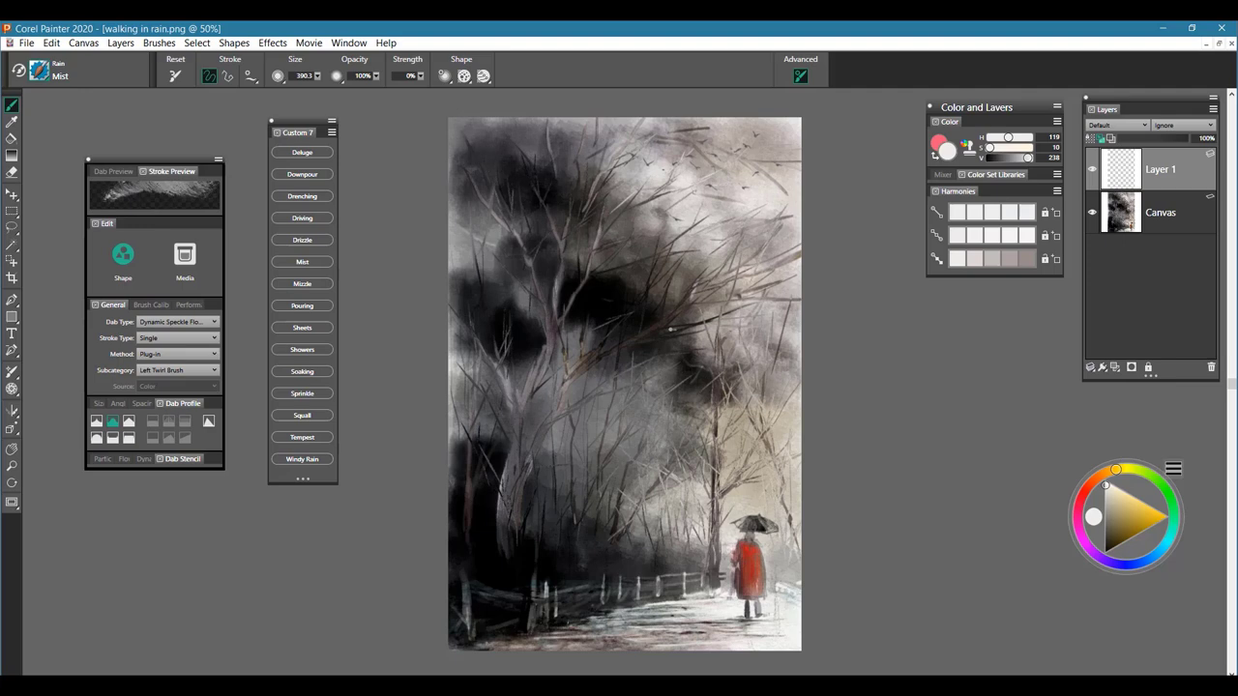
click(1160, 222)
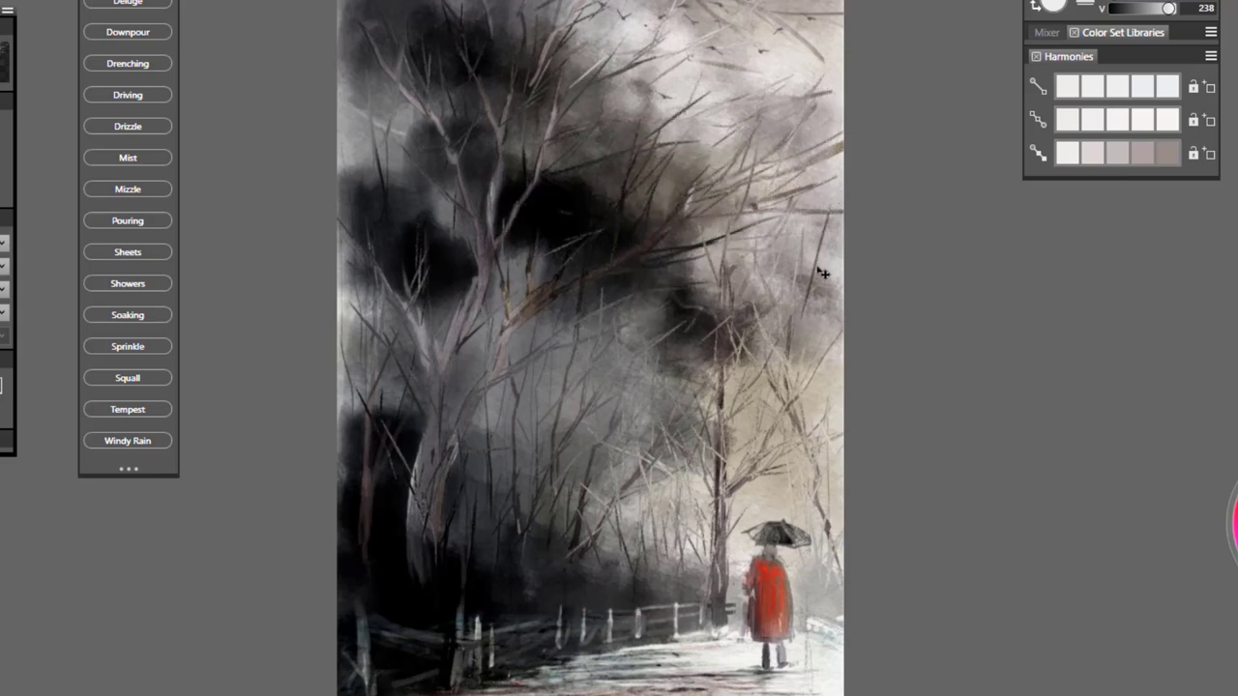
key(ctrl+a)
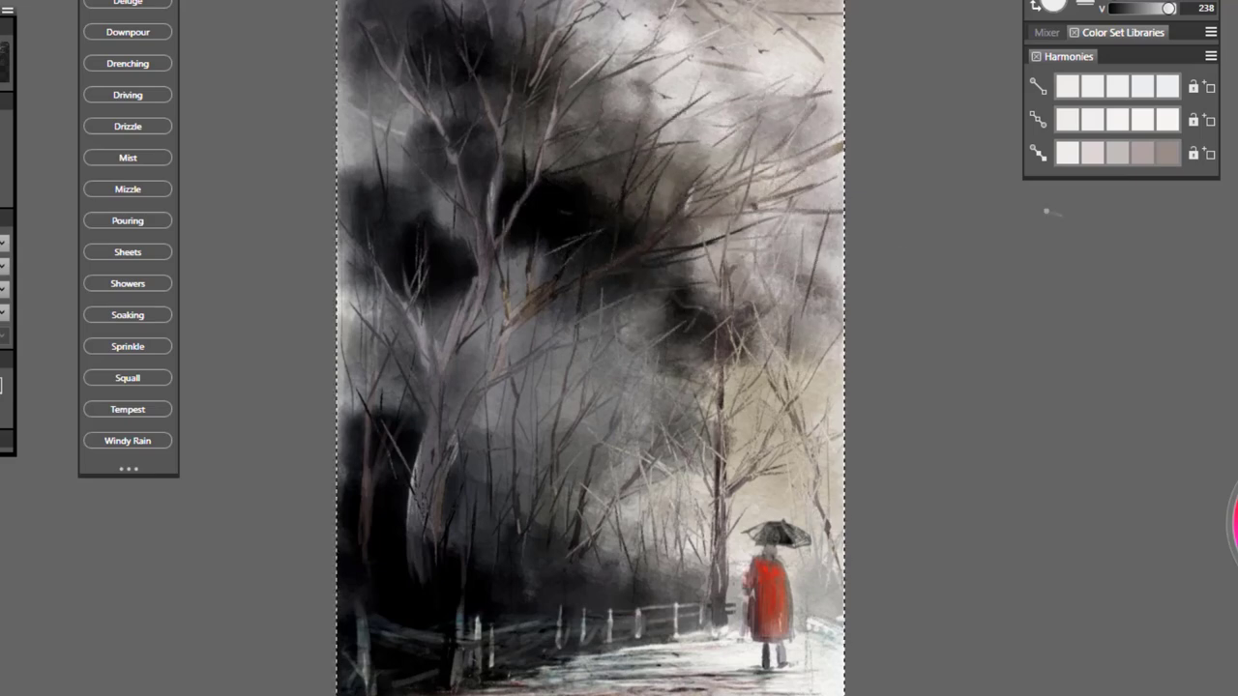
key(ctrl+d)
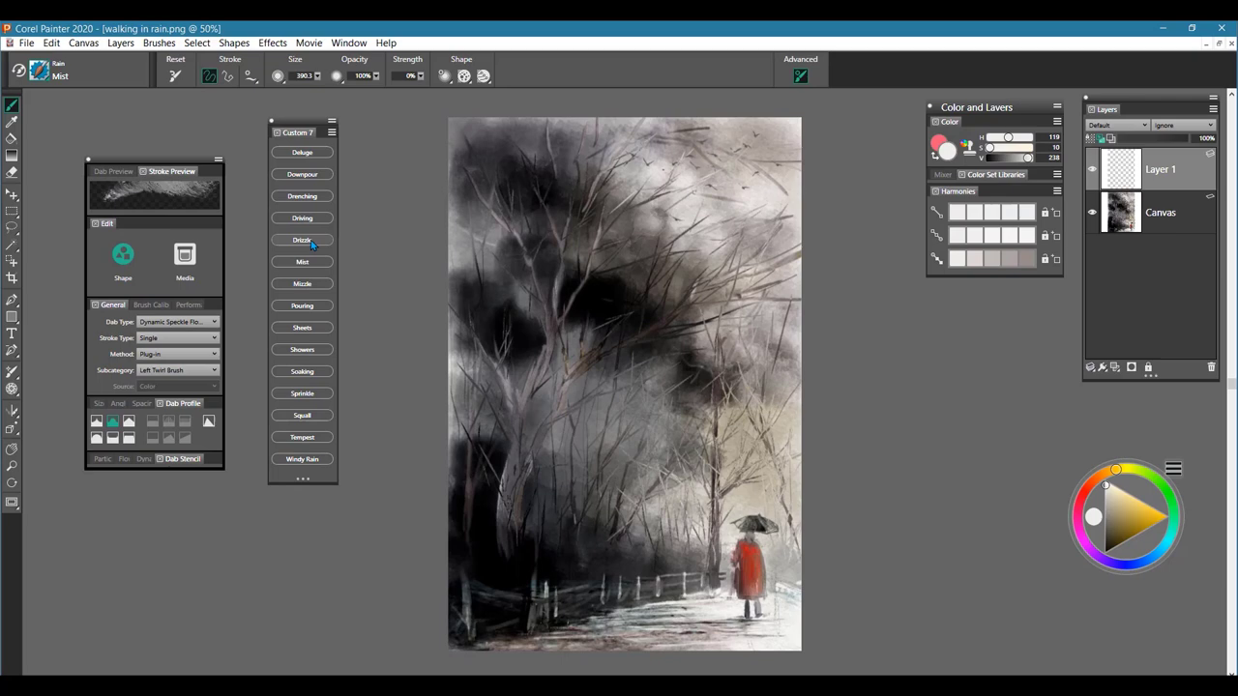
Paint slanting speckled rain with the Driving brush across the dark middle of the trees on Layer 1
click(304, 236)
click(309, 224)
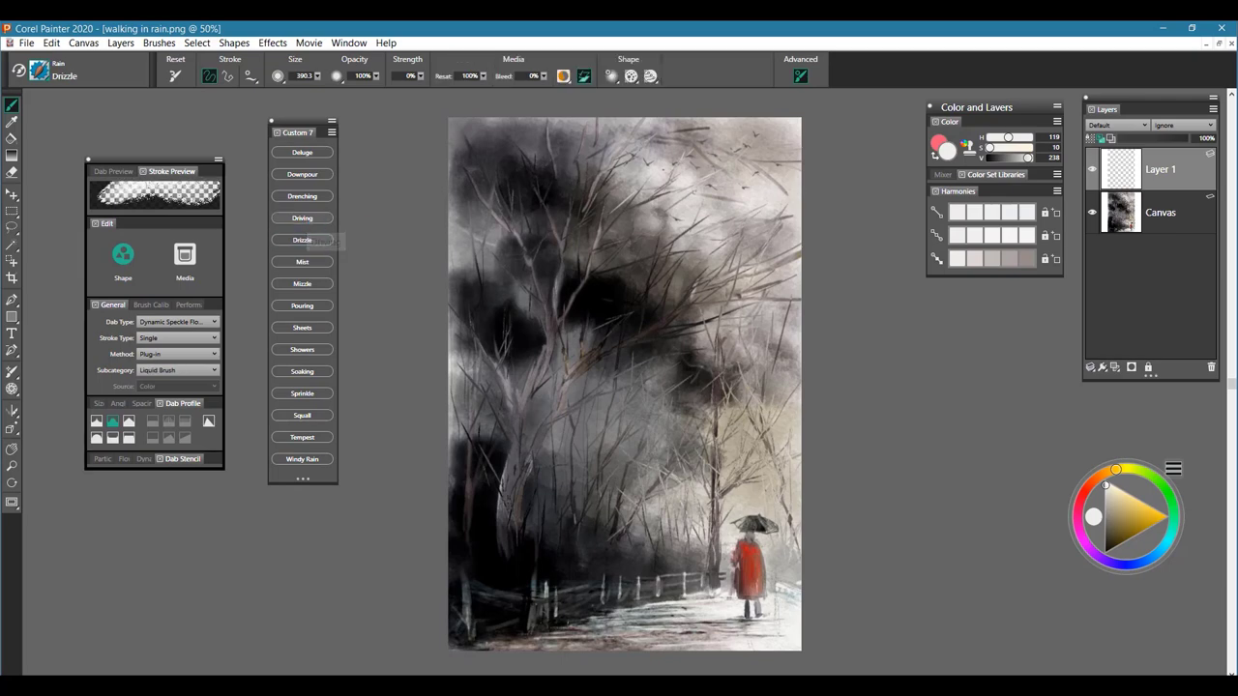
drag(658, 296, 592, 391)
drag(694, 259, 615, 360)
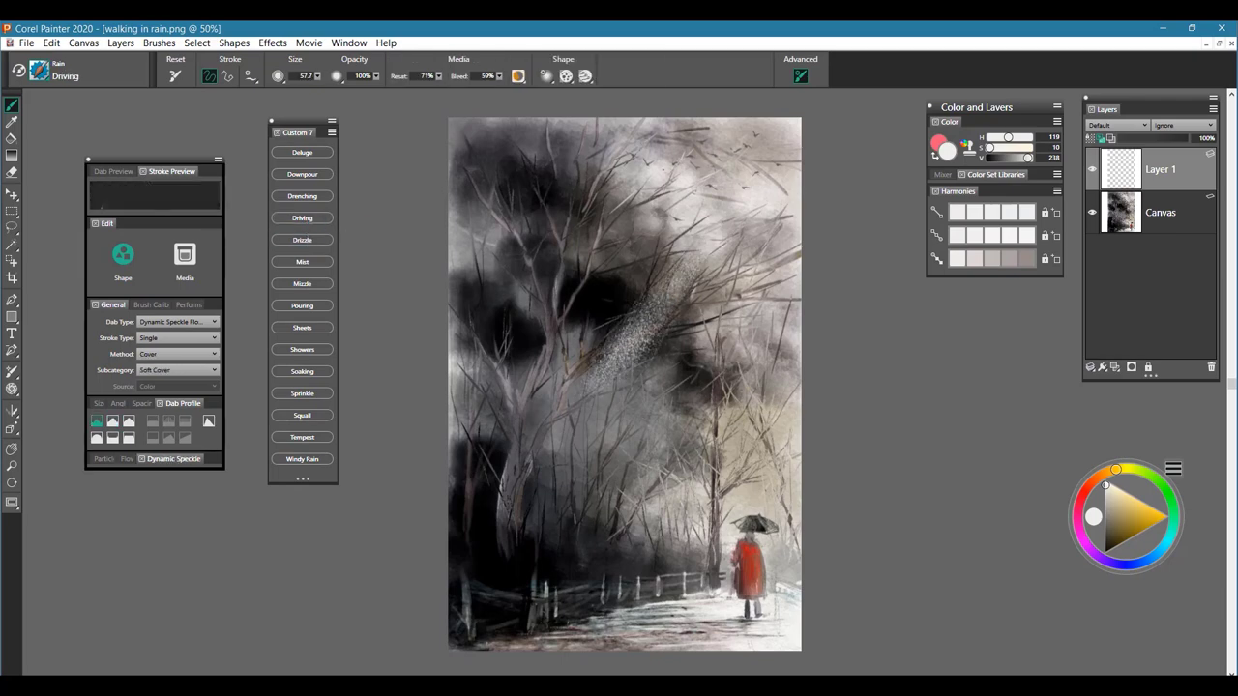
drag(683, 296, 592, 449)
drag(698, 360, 628, 474)
mouse_move(677, 416)
mouse_down()
mouse_move(696, 561)
mouse_move(745, 435)
mouse_move(706, 367)
mouse_move(493, 484)
mouse_up()
drag(745, 228, 647, 358)
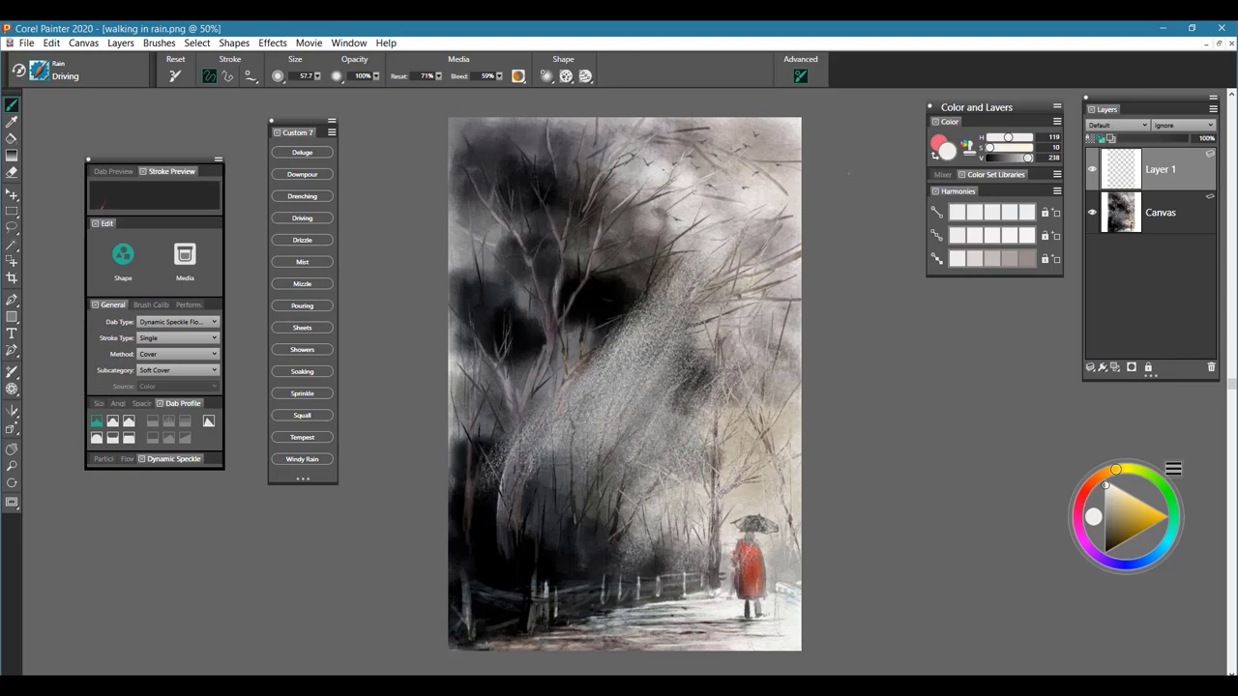
Extend the Driving rain over the upper branches and down toward the figure with the umbrella
drag(783, 261, 667, 387)
drag(677, 232, 591, 328)
drag(715, 160, 580, 314)
drag(676, 208, 565, 329)
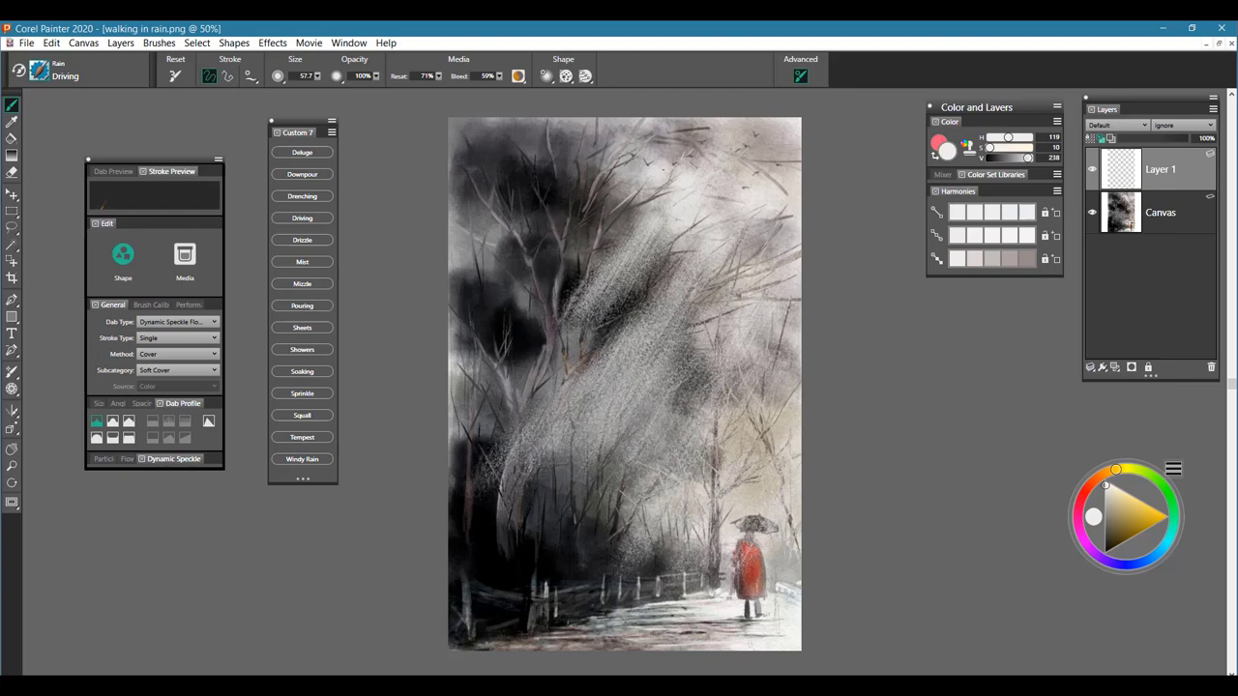
drag(715, 217, 629, 319)
drag(754, 314, 677, 522)
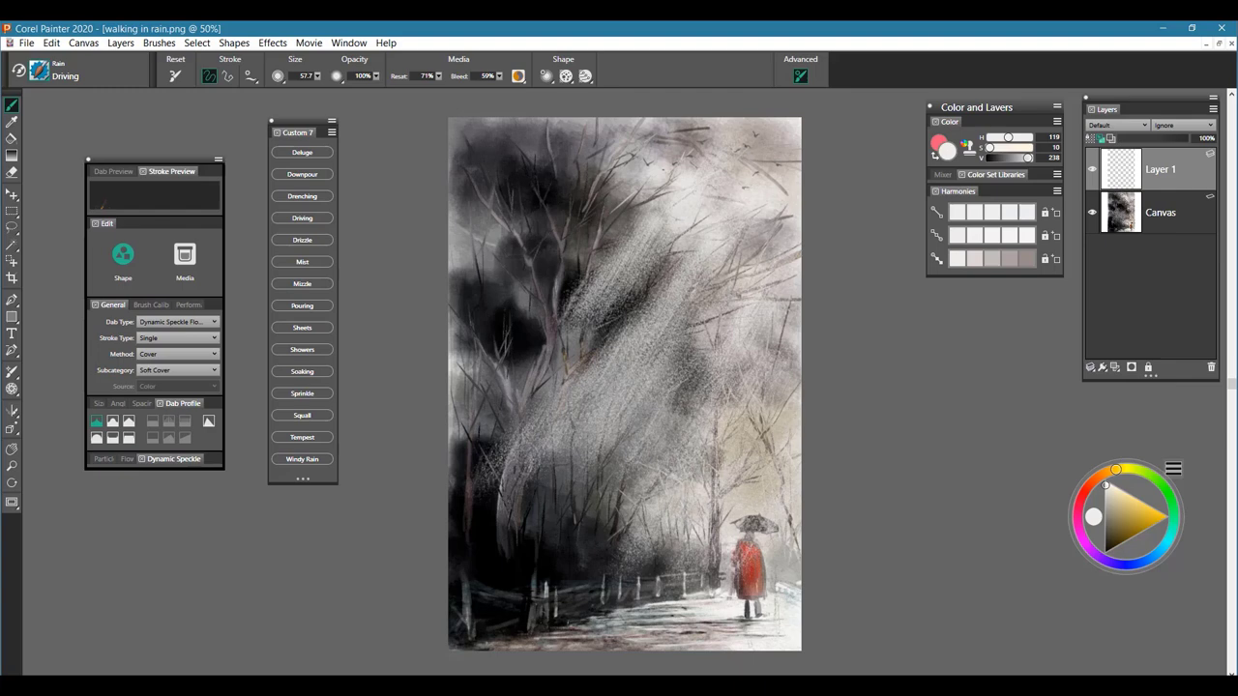
Soften the painted rain with the Mist brush and, with Layer 1 at 100% opacity, remove all of the layer's contents
click(307, 263)
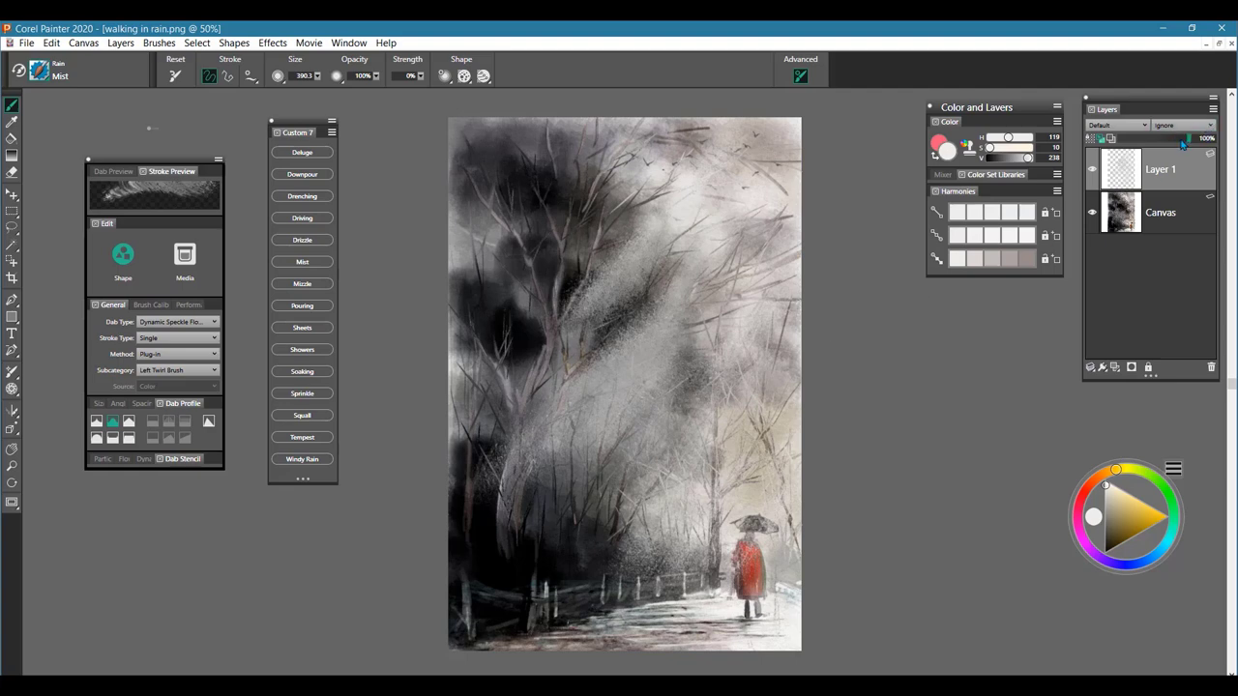
mouse_move(1189, 138)
mouse_down()
mouse_move(1161, 140)
mouse_move(1213, 140)
mouse_up()
key(ctrl+a)
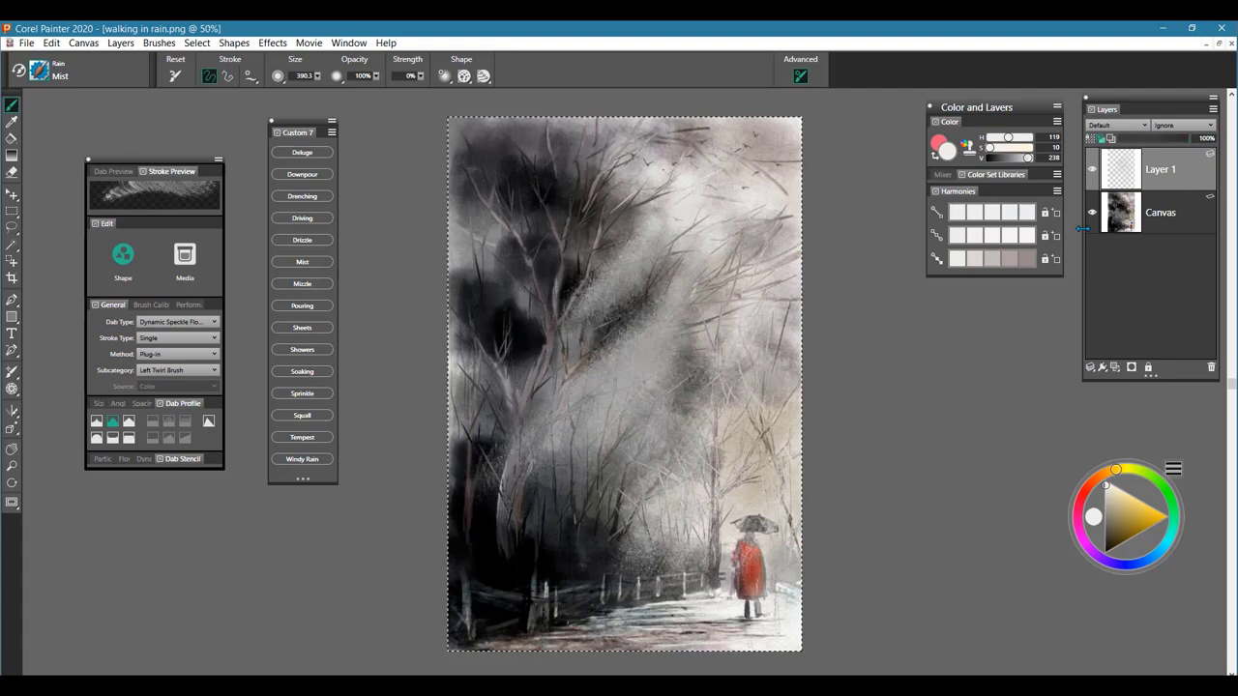
key(Delete)
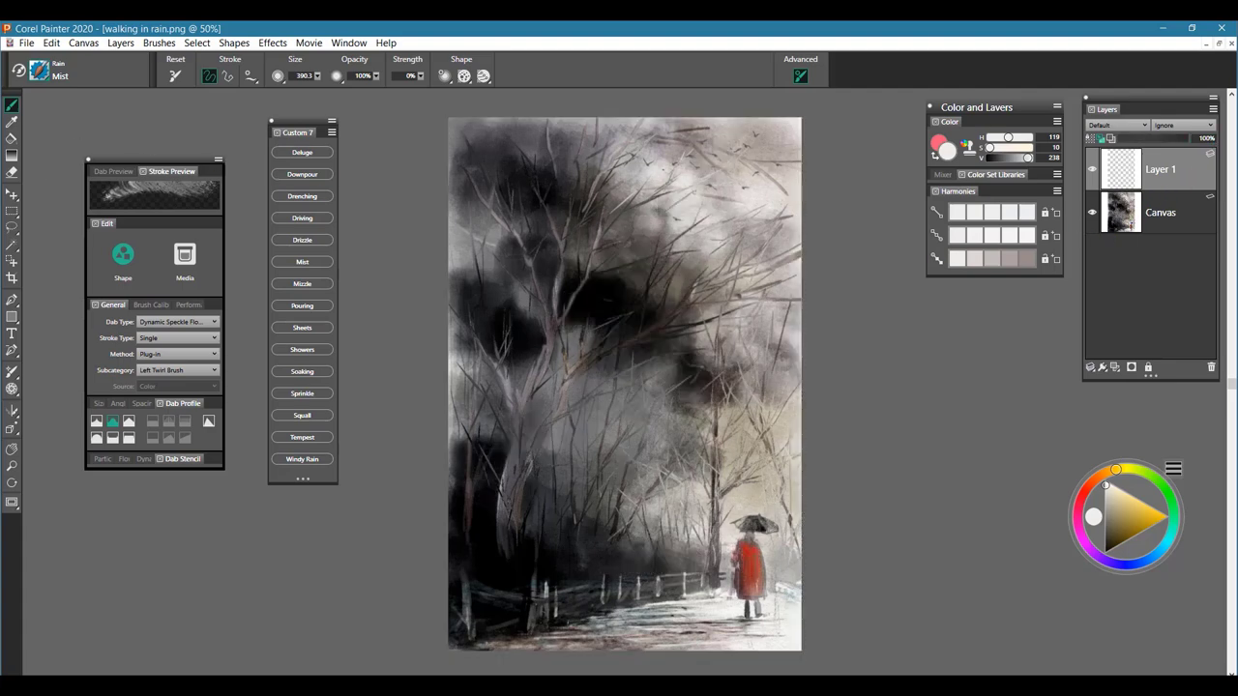
Paint fine slanting rain with the Mizzle brush across the trees, fence and figure, and clear Layer 1
click(302, 284)
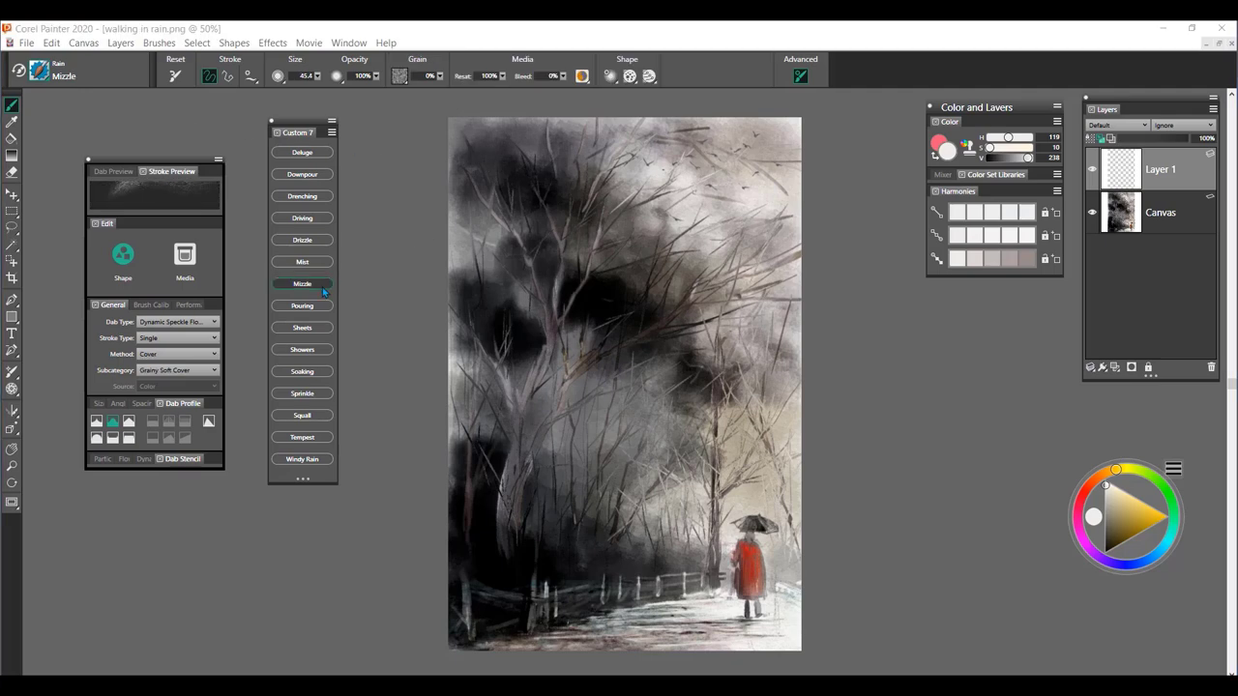
click(638, 292)
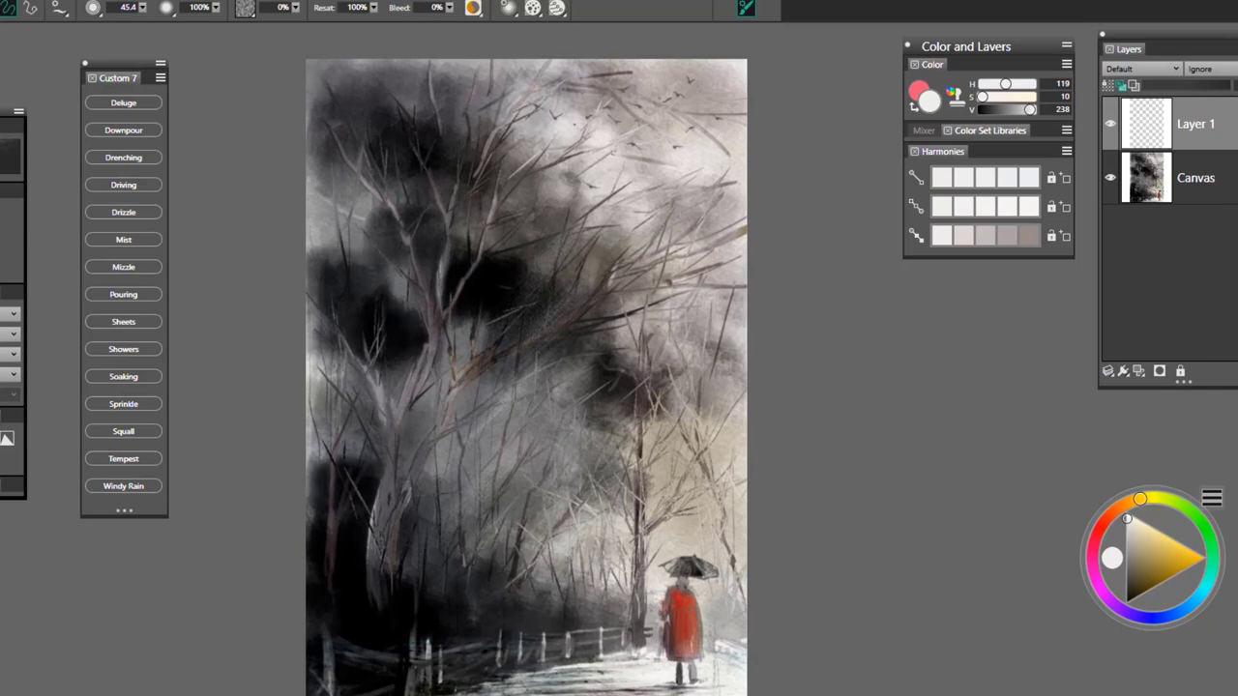
drag(454, 425, 491, 390)
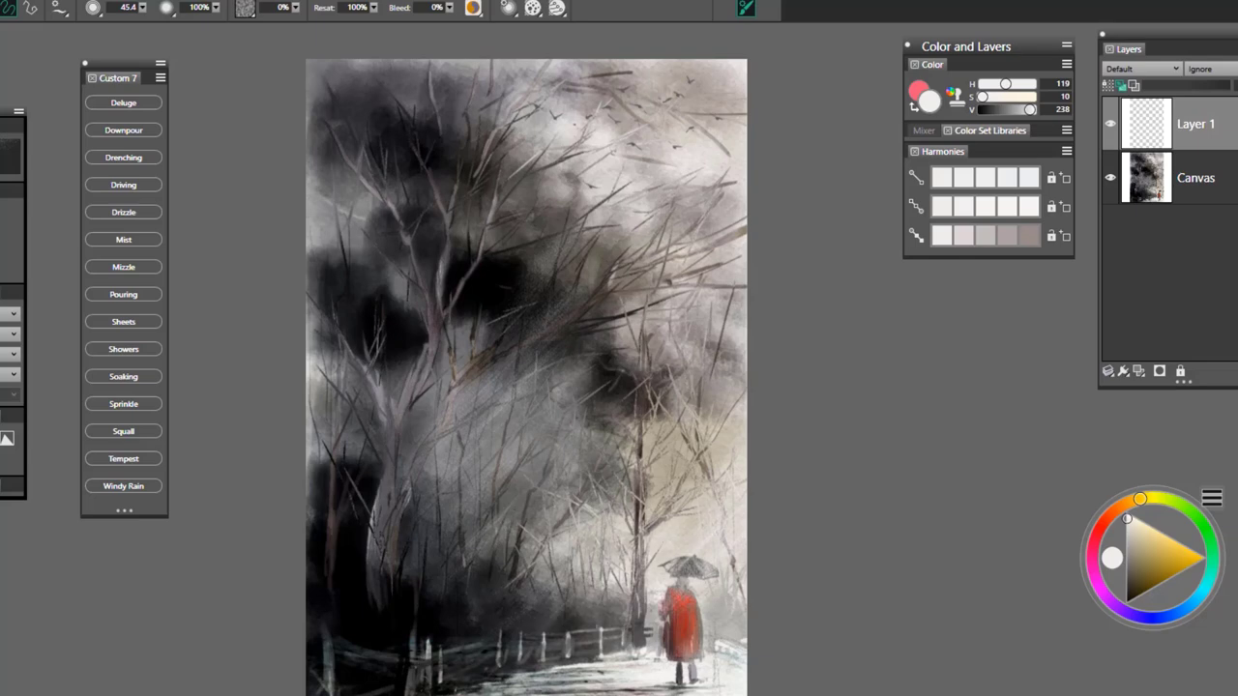
drag(706, 470, 659, 522)
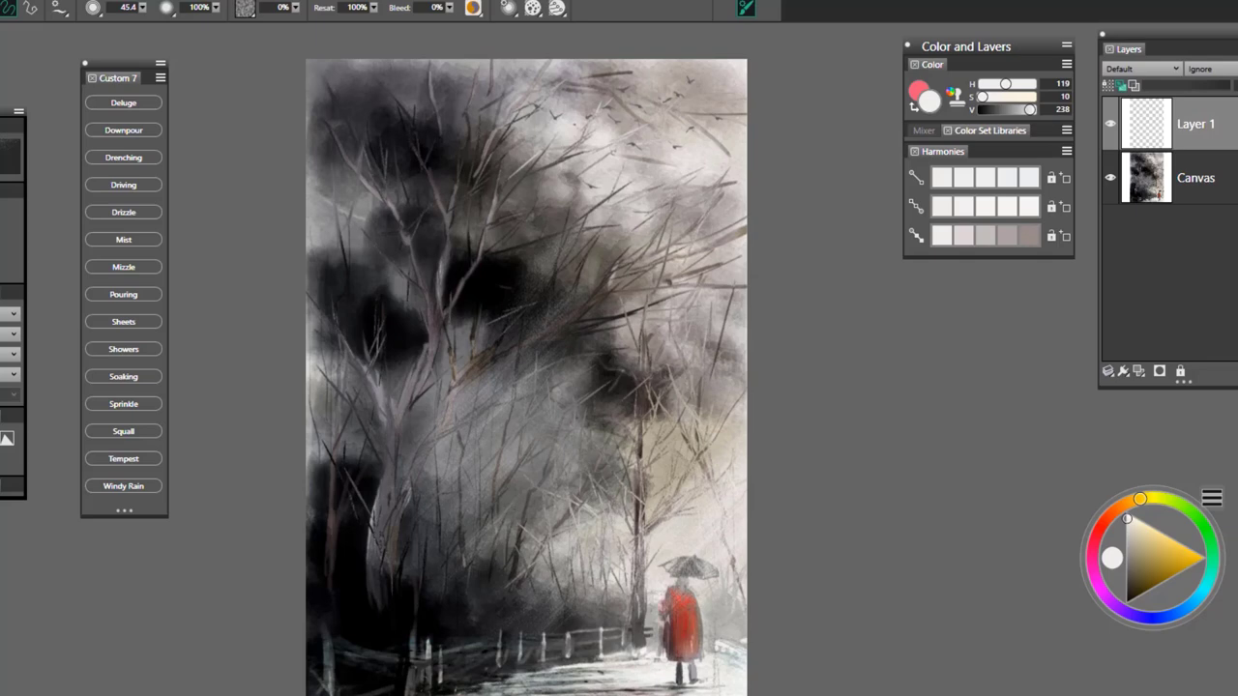
mouse_move(688, 590)
mouse_down()
mouse_move(677, 605)
mouse_move(553, 636)
mouse_move(512, 661)
mouse_up()
drag(512, 611, 468, 658)
mouse_move(435, 408)
mouse_down()
mouse_move(406, 445)
mouse_move(362, 455)
mouse_move(335, 514)
mouse_up()
drag(381, 472, 332, 516)
drag(561, 286, 399, 426)
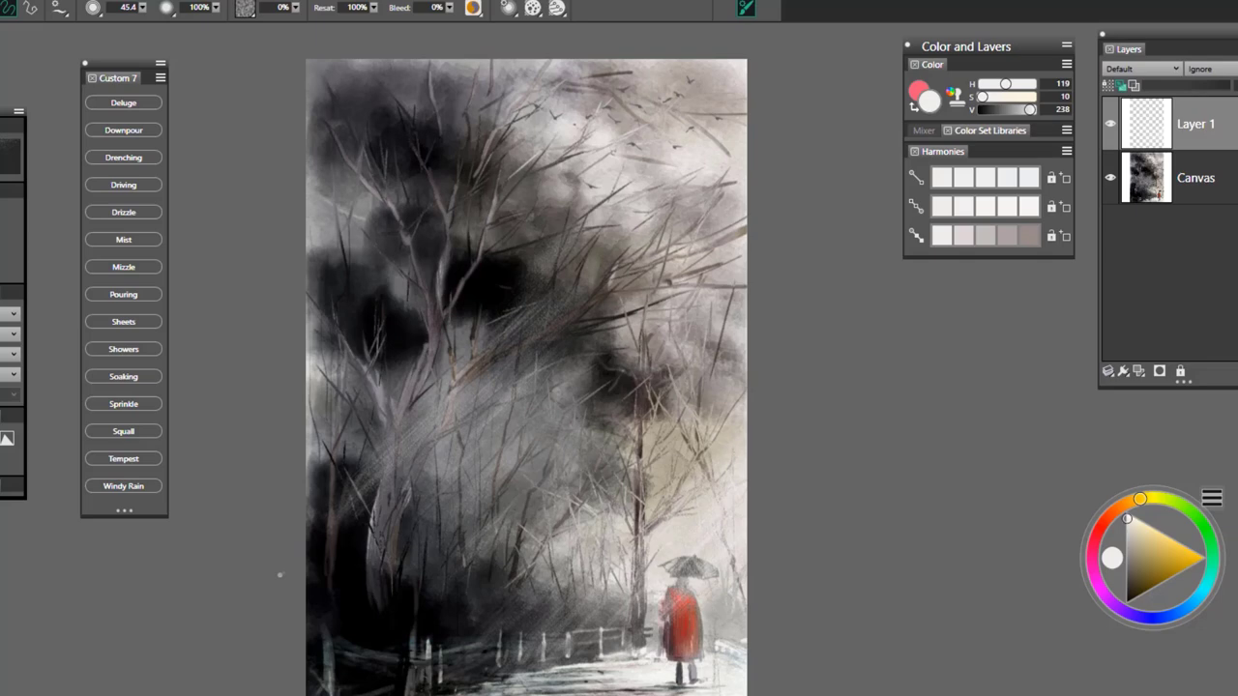
drag(393, 574, 370, 599)
key(ctrl+a)
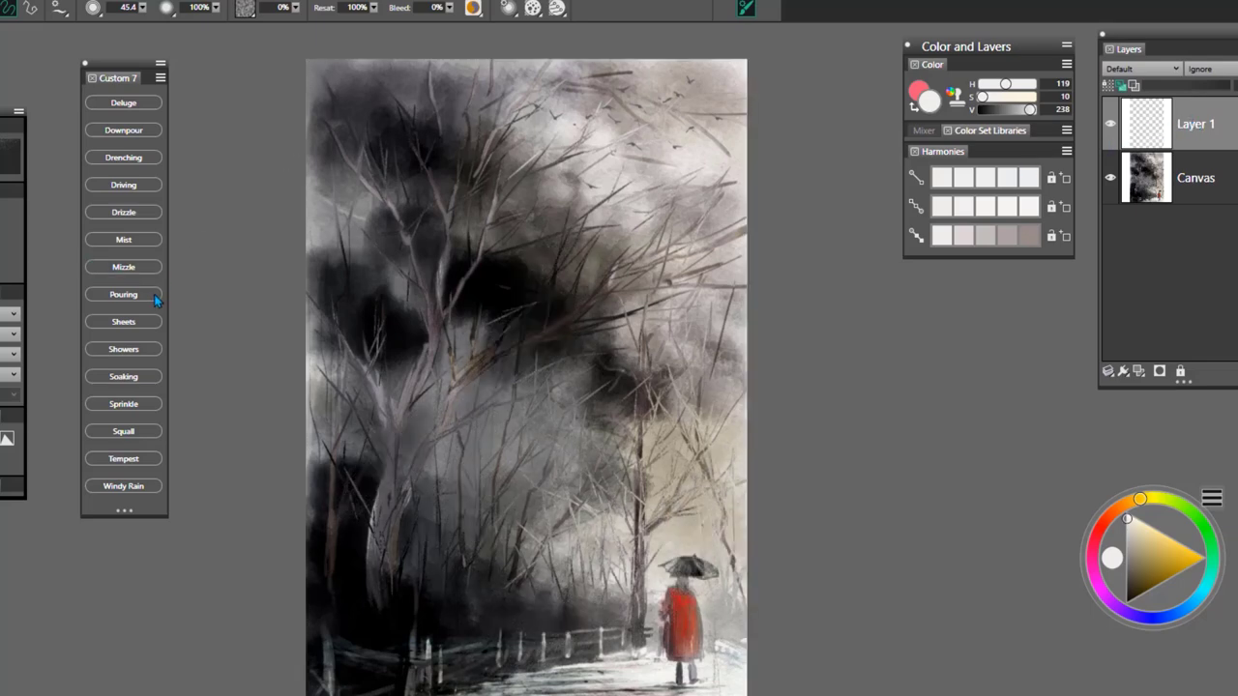
Paint long diagonal rain streaks with the Pouring brush from the upper branches down across the trunks
click(151, 293)
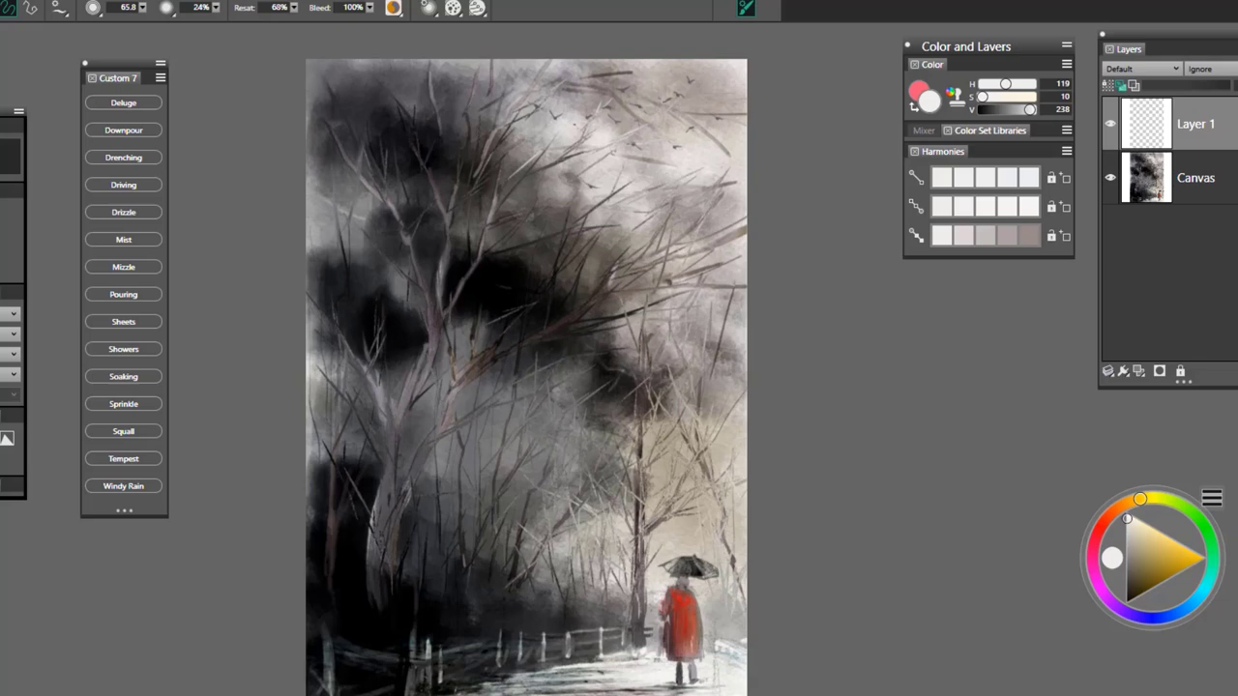
drag(508, 120, 454, 269)
drag(542, 147, 408, 348)
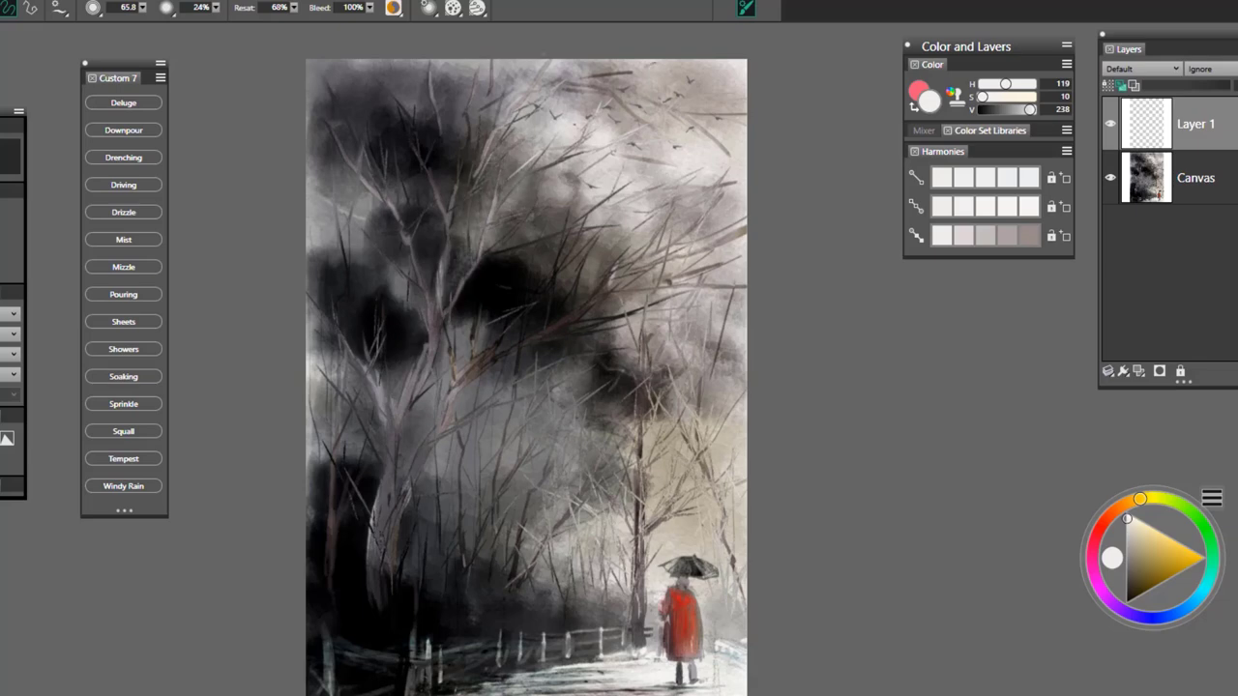
drag(580, 176, 470, 336)
drag(551, 199, 425, 375)
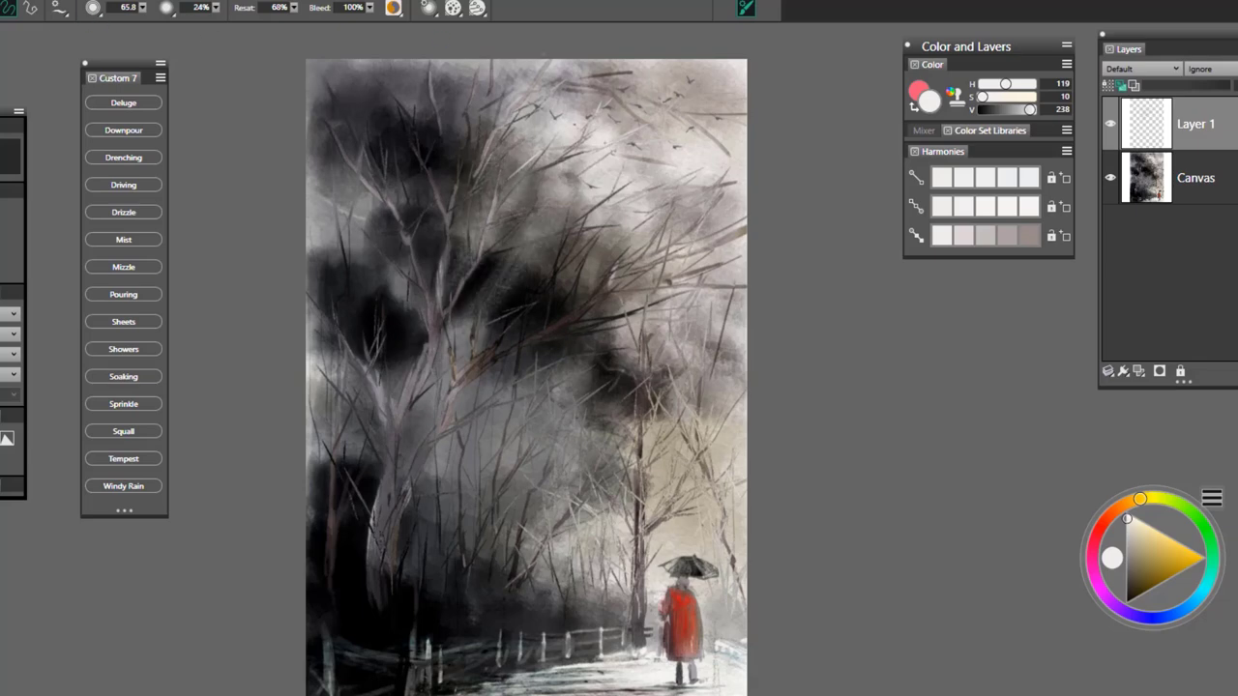
drag(578, 186, 379, 460)
mouse_move(657, 219)
mouse_down()
mouse_move(449, 492)
mouse_move(427, 541)
mouse_up()
drag(623, 199, 358, 547)
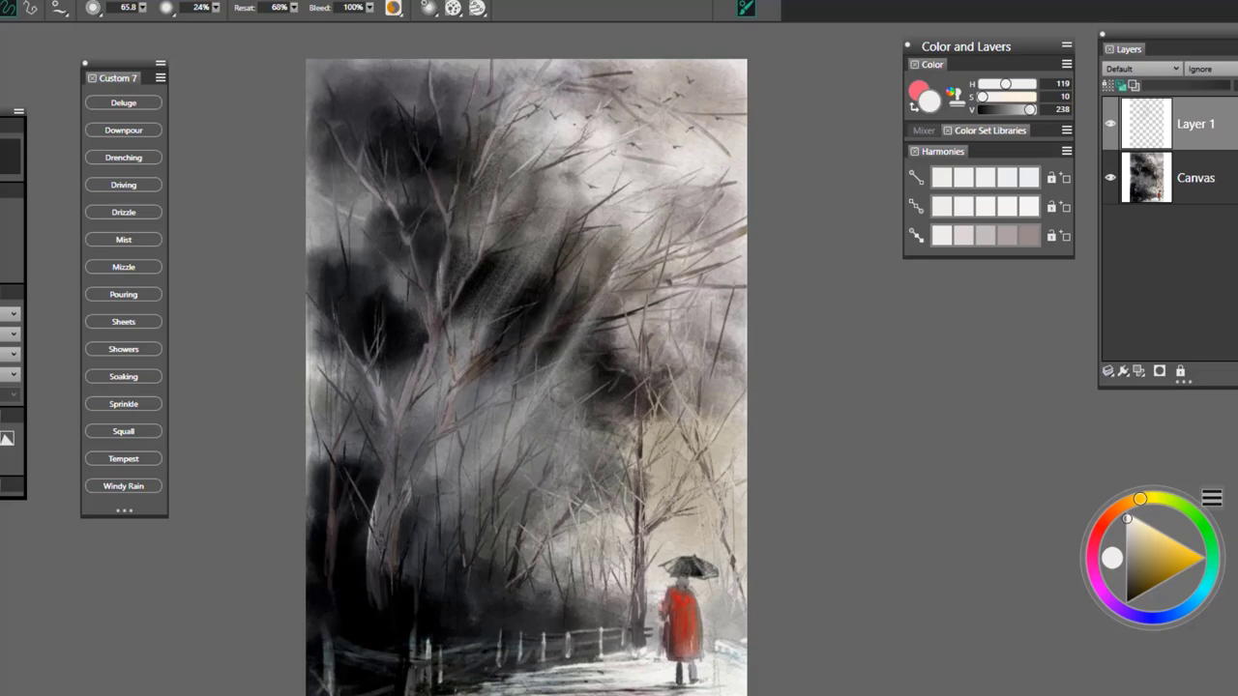
drag(692, 189, 422, 551)
mouse_move(721, 279)
mouse_down()
mouse_move(416, 619)
mouse_move(421, 630)
mouse_move(386, 628)
mouse_move(619, 464)
mouse_move(696, 464)
mouse_move(629, 638)
mouse_up()
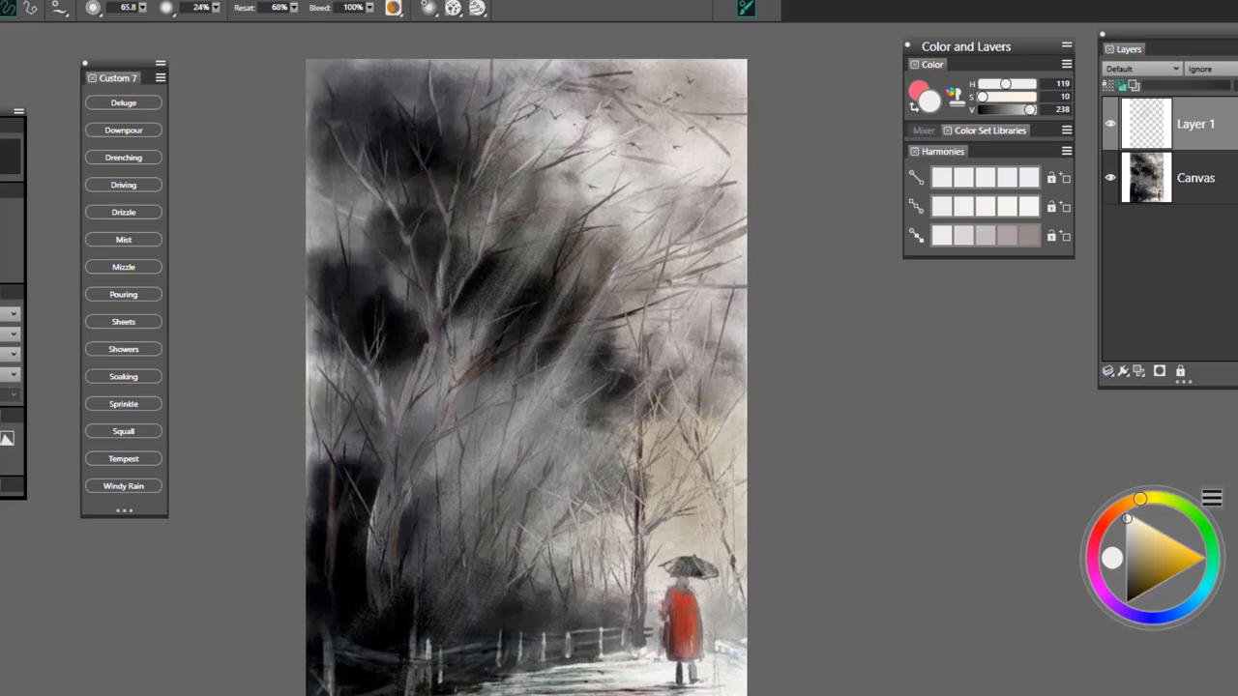
Build up the Pouring rain with overlapping diagonal streaks from the bright sky down to the fence
mouse_move(684, 459)
mouse_down()
mouse_move(630, 526)
mouse_move(425, 688)
mouse_up()
mouse_move(667, 371)
mouse_down()
mouse_move(557, 530)
mouse_move(360, 686)
mouse_up()
mouse_move(599, 276)
mouse_down()
mouse_move(561, 356)
mouse_move(325, 647)
mouse_up()
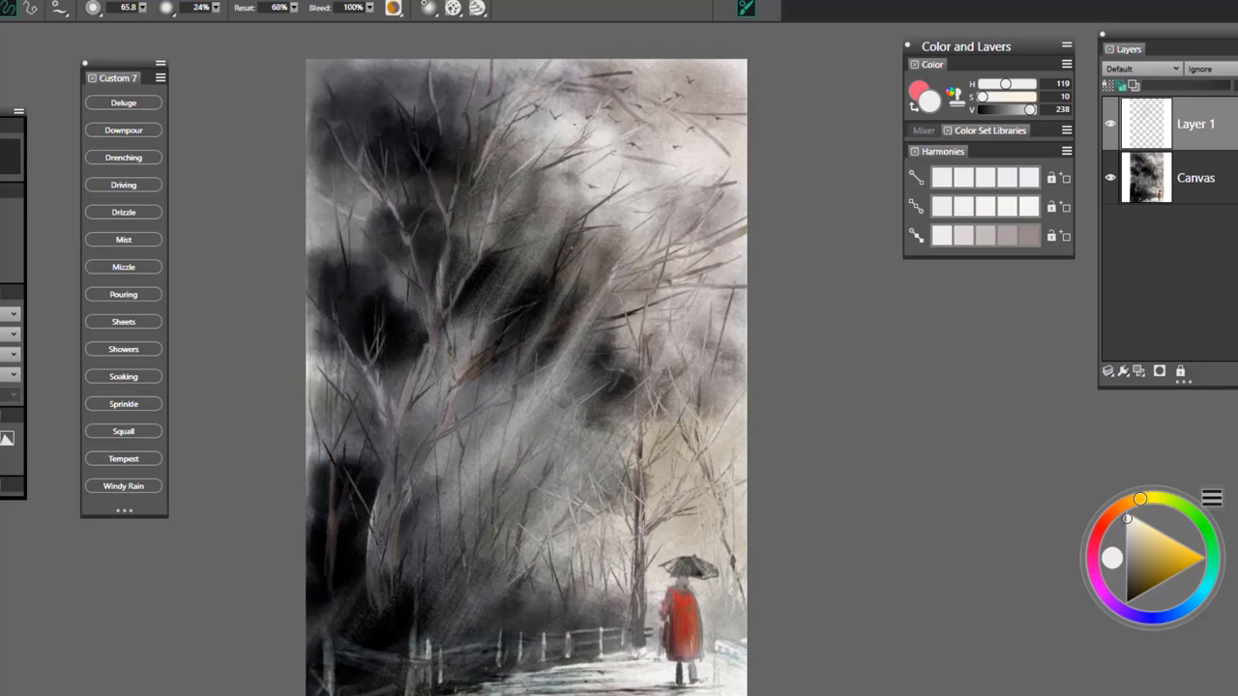
drag(572, 248, 319, 600)
drag(604, 201, 364, 537)
drag(674, 101, 422, 484)
mouse_move(689, 87)
mouse_down()
mouse_move(619, 232)
mouse_move(464, 449)
mouse_up()
drag(714, 141, 570, 435)
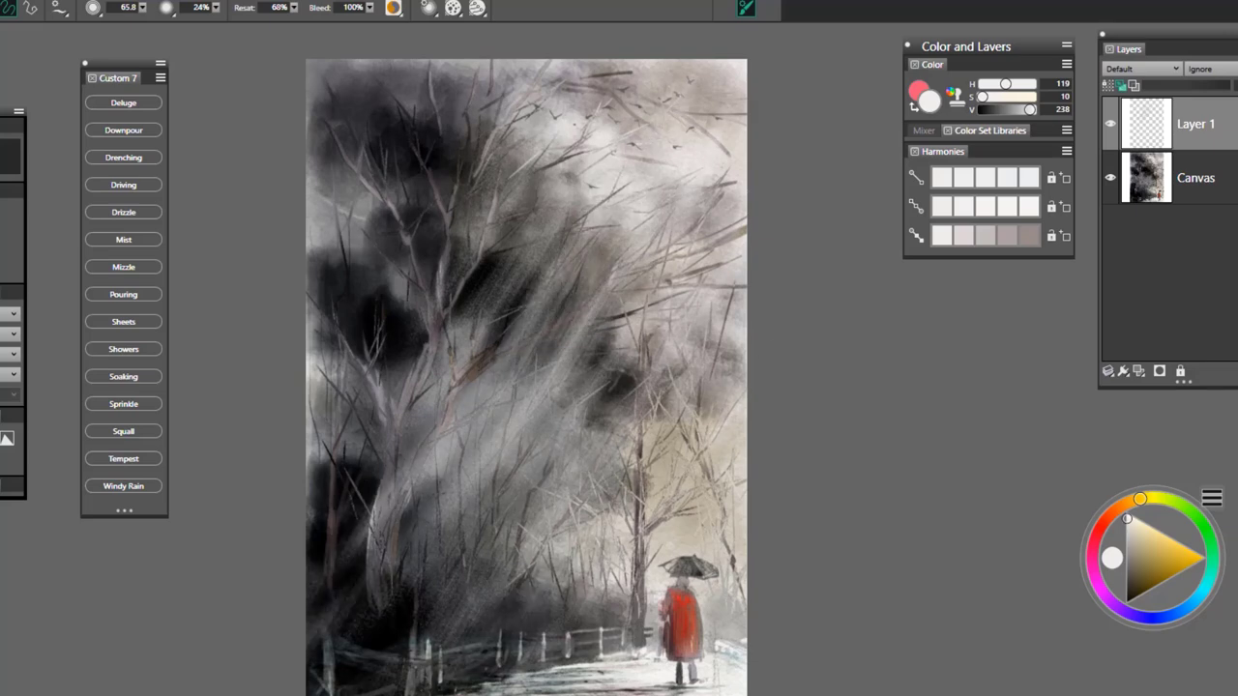
drag(708, 271, 551, 523)
Add shallower Pouring strokes across the dark clouds behind the large tree's upper branches
drag(588, 220, 410, 289)
drag(580, 106, 328, 194)
drag(483, 77, 319, 132)
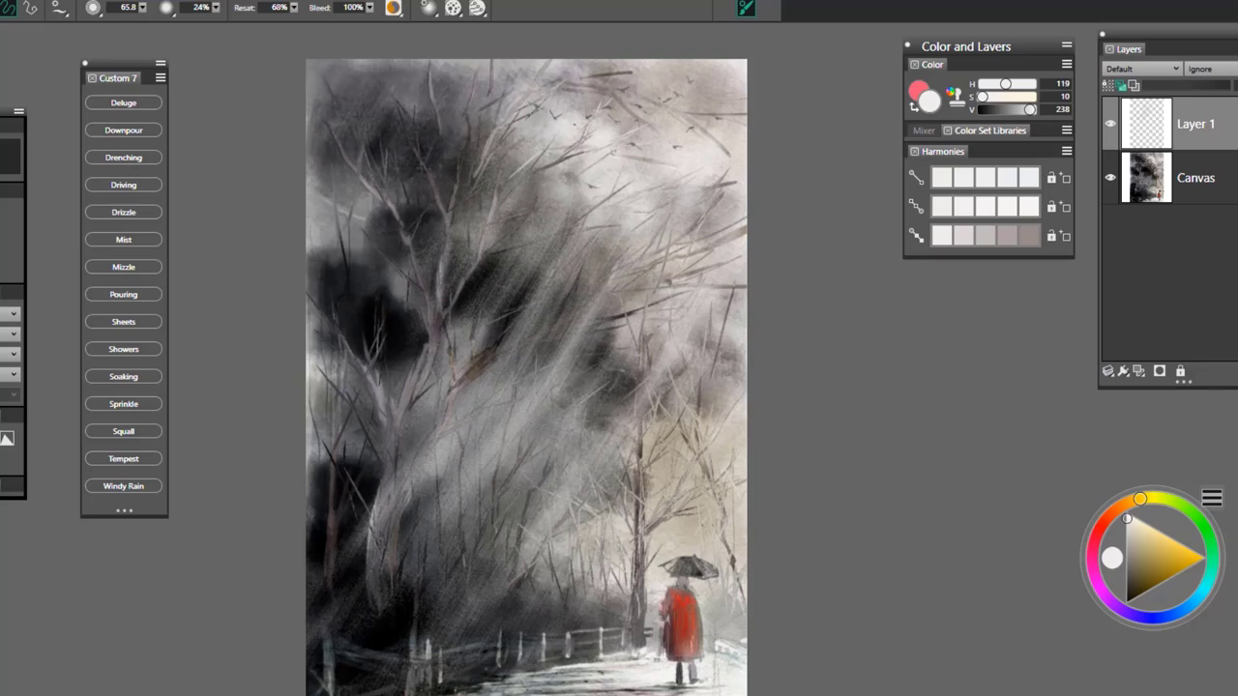
mouse_move(613, 84)
mouse_down()
mouse_move(375, 122)
mouse_move(319, 145)
mouse_up()
drag(544, 174, 338, 213)
drag(498, 247, 338, 275)
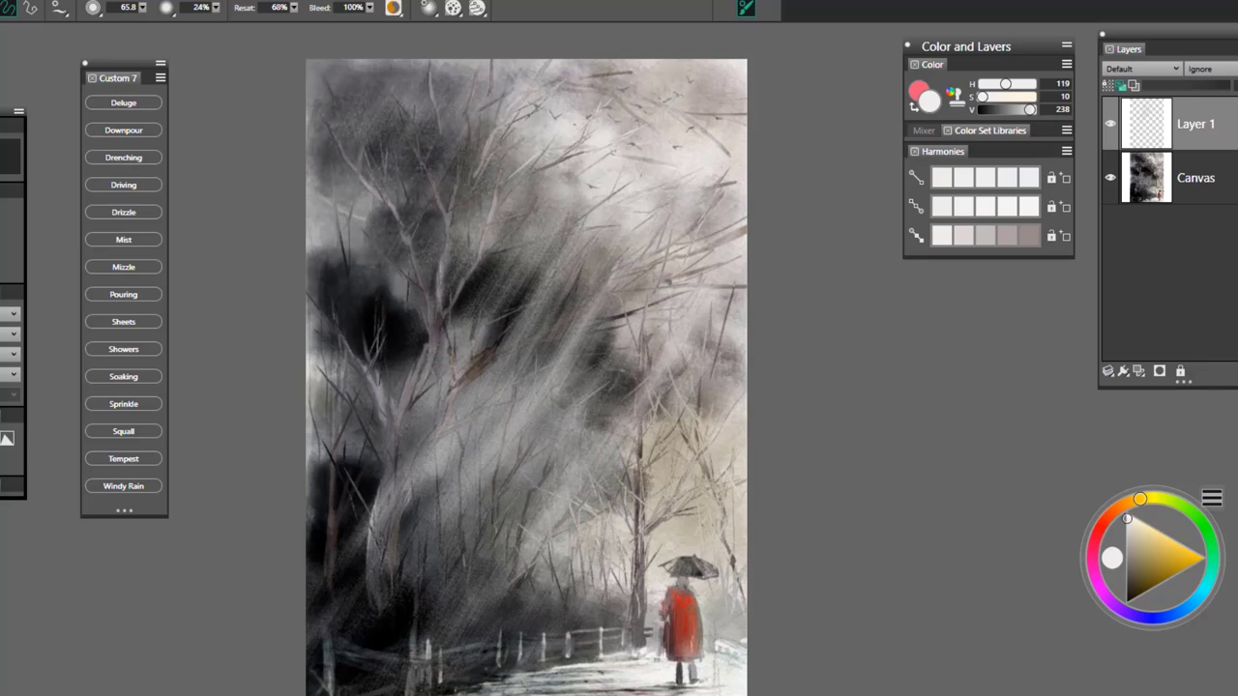
drag(605, 249, 332, 338)
drag(570, 285, 311, 361)
Thicken the Pouring rain with steep diagonal streaks over the trees, the figure and the path
drag(657, 329, 435, 542)
drag(627, 278, 421, 559)
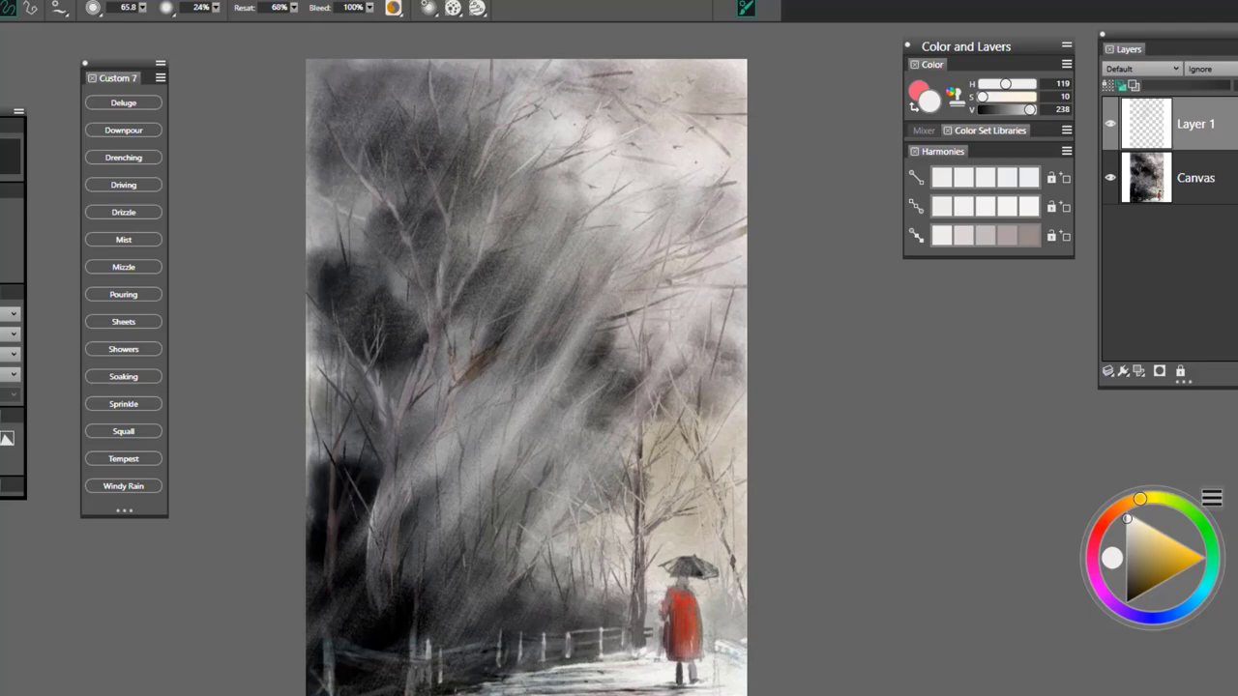
drag(648, 241, 357, 615)
drag(551, 189, 319, 536)
drag(512, 198, 354, 476)
mouse_move(559, 145)
mouse_down()
mouse_move(495, 294)
mouse_move(315, 565)
mouse_up()
mouse_move(605, 238)
mouse_down()
mouse_move(487, 396)
mouse_move(435, 553)
mouse_up()
drag(740, 359, 611, 639)
drag(725, 498, 666, 648)
drag(698, 555, 570, 660)
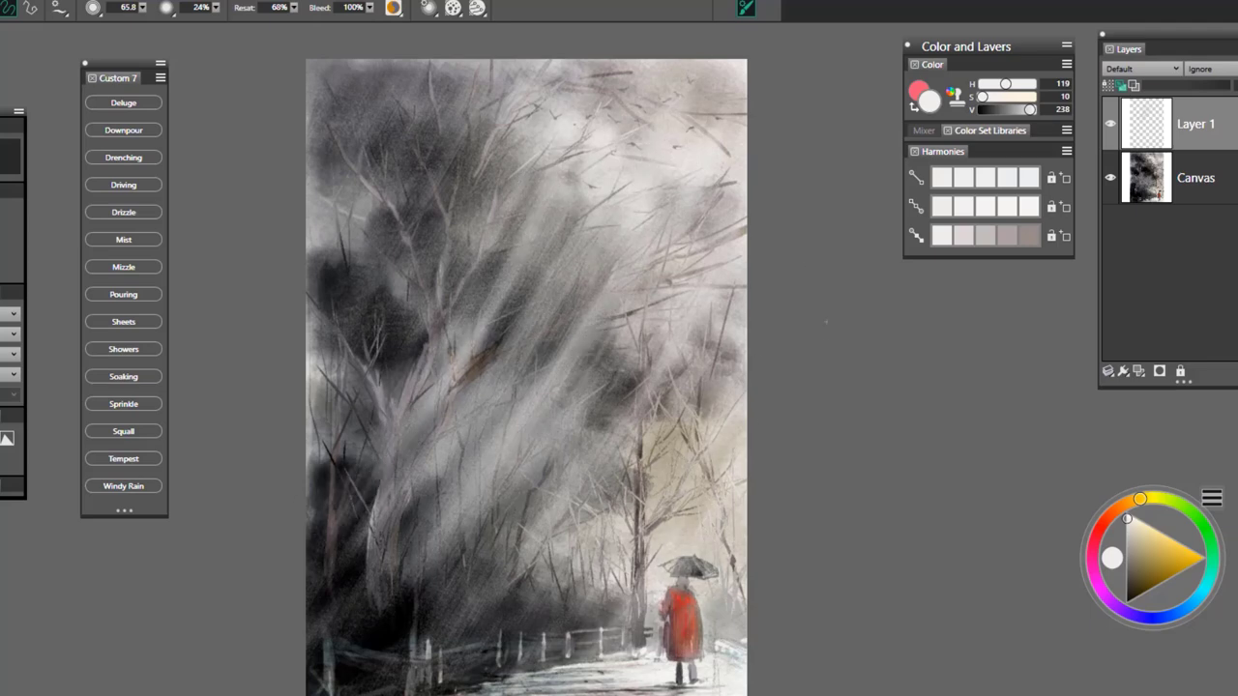
drag(646, 567, 493, 689)
drag(719, 348, 638, 527)
drag(696, 334, 367, 677)
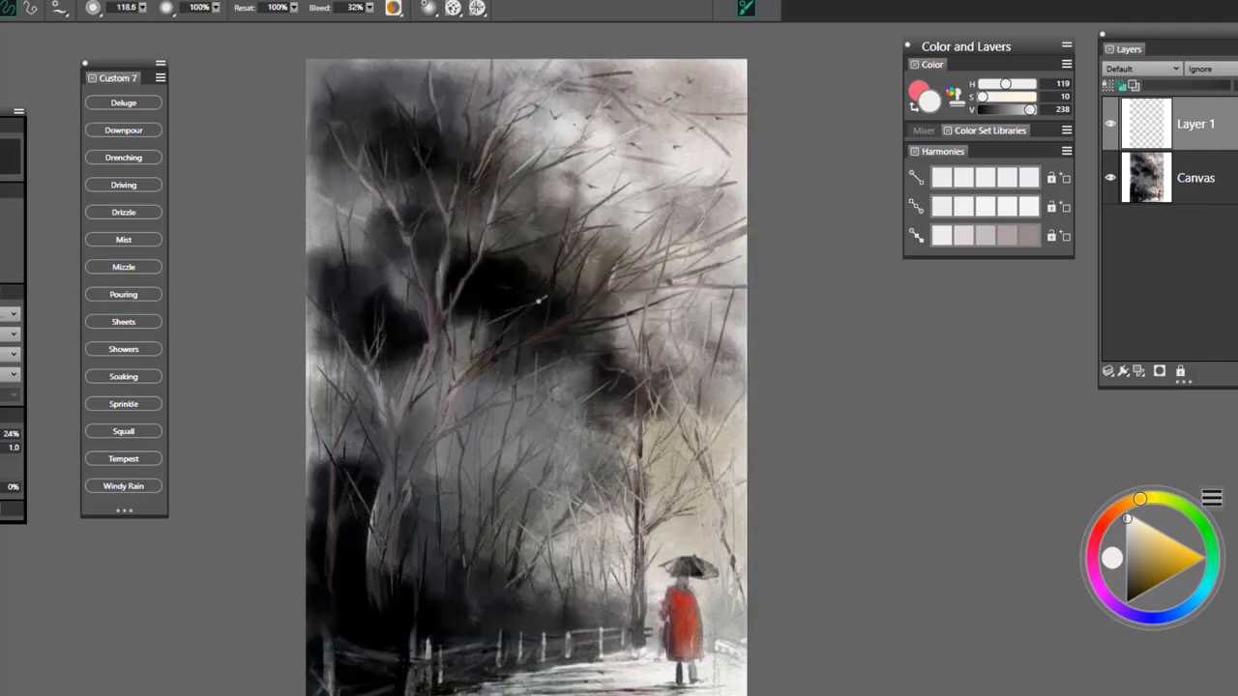
Try a few short vertical strokes with the spring-particle rain brush through the central branches, and remove them
drag(604, 183, 566, 259)
drag(527, 140, 565, 406)
drag(570, 146, 559, 273)
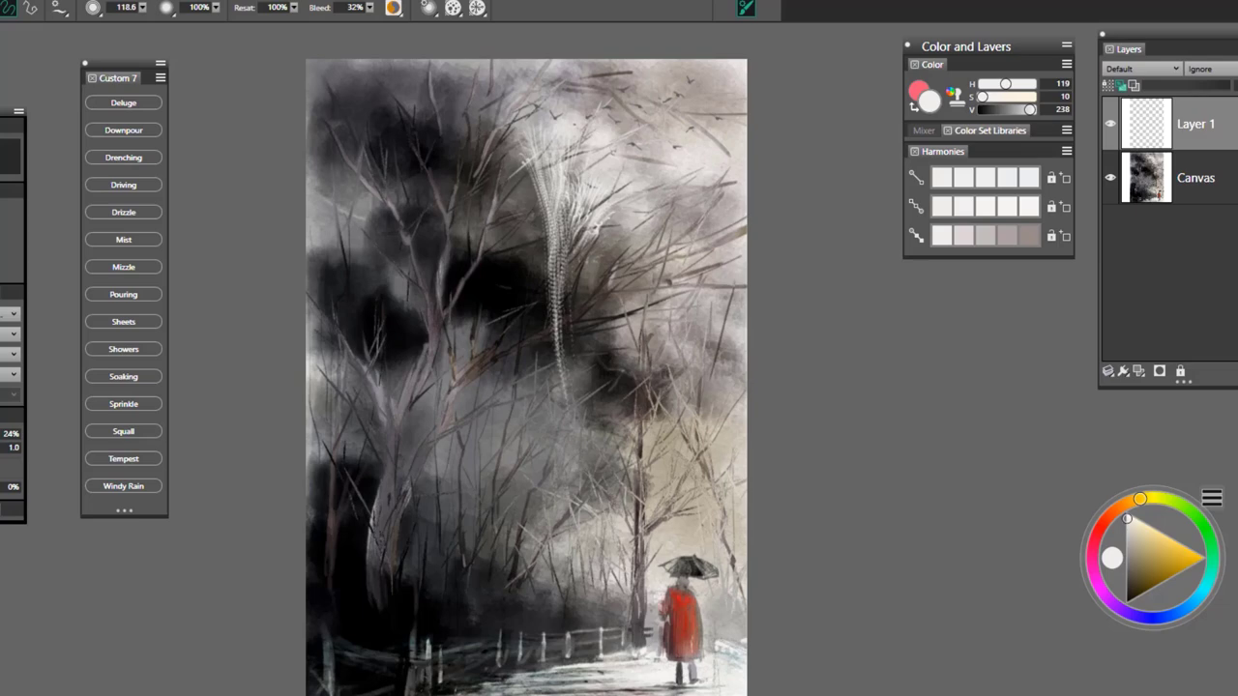
drag(559, 386, 580, 495)
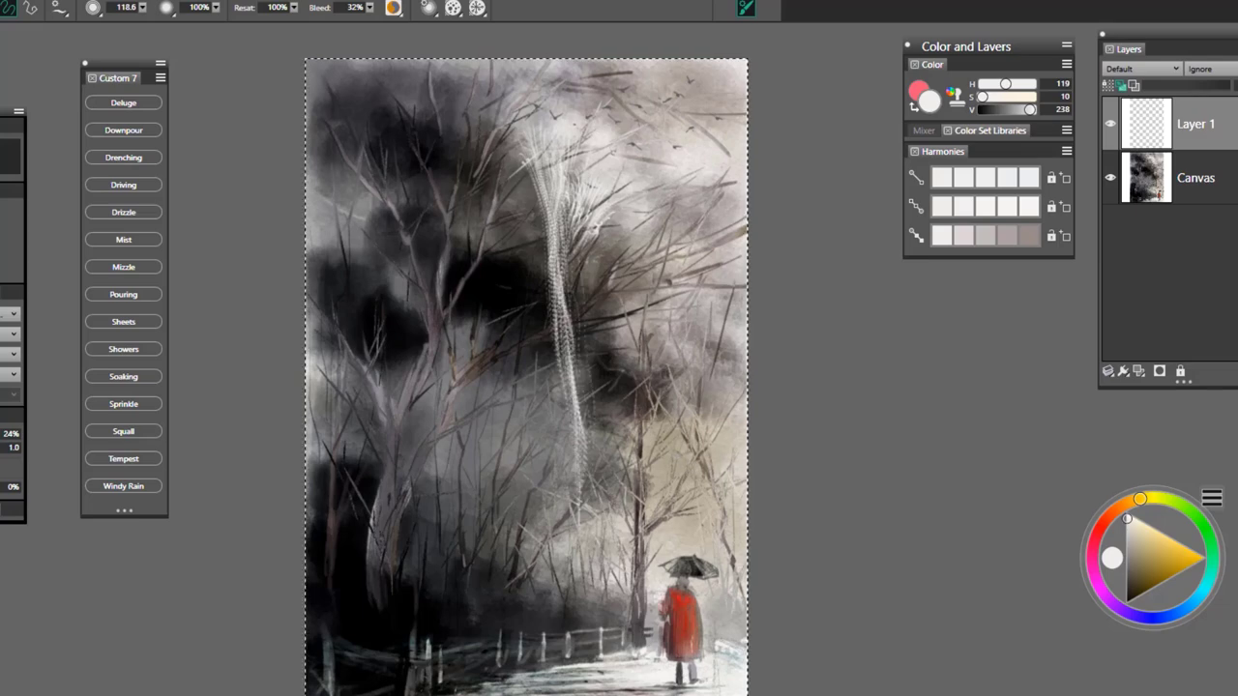
key(ctrl+z)
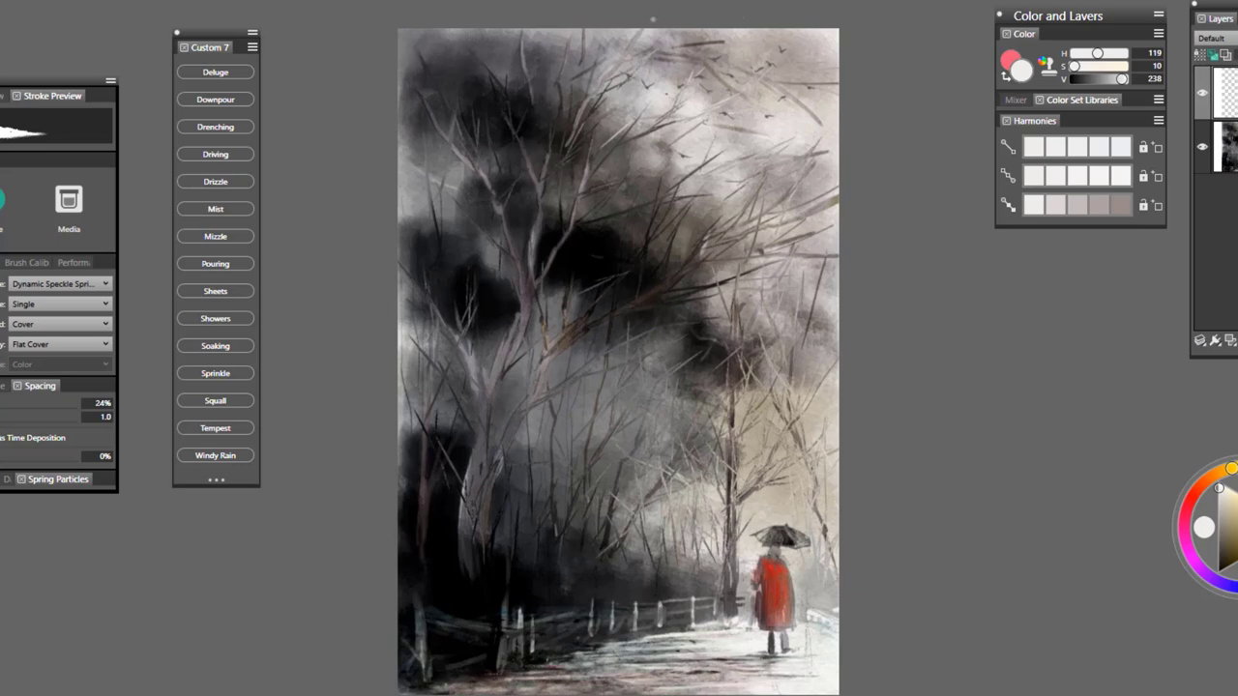
Paint three long vertical bands of rain with the spring-particle rain brush from the painting's top edge to the path
mouse_move(634, 31)
mouse_down()
mouse_move(662, 372)
mouse_move(711, 691)
mouse_up()
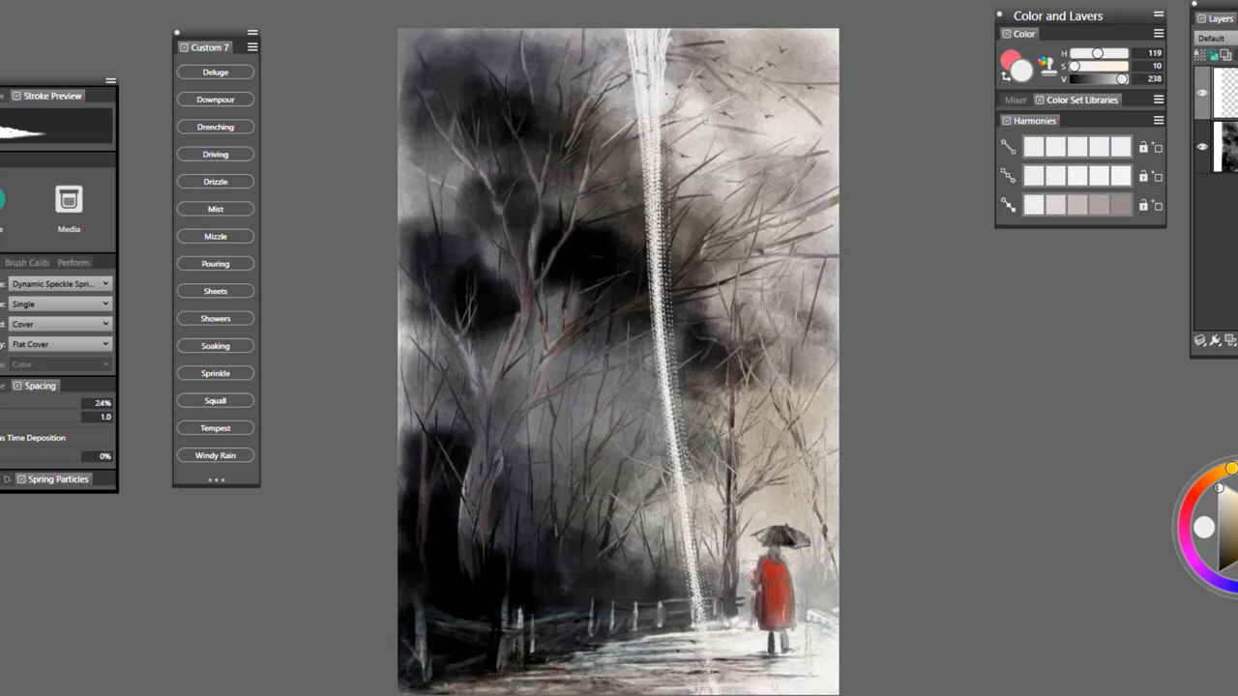
mouse_move(604, 31)
mouse_down()
mouse_move(589, 401)
mouse_move(609, 672)
mouse_up()
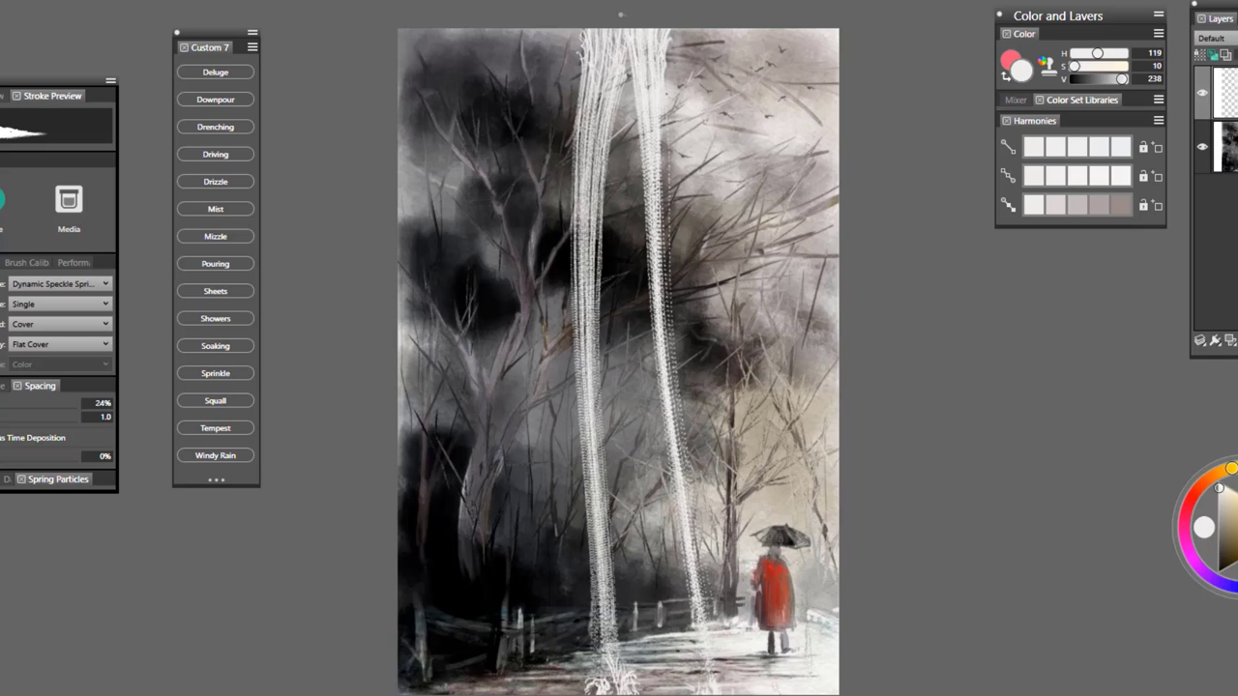
mouse_move(618, 29)
mouse_down()
mouse_move(619, 412)
mouse_move(634, 565)
mouse_move(657, 671)
mouse_move(677, 684)
mouse_up()
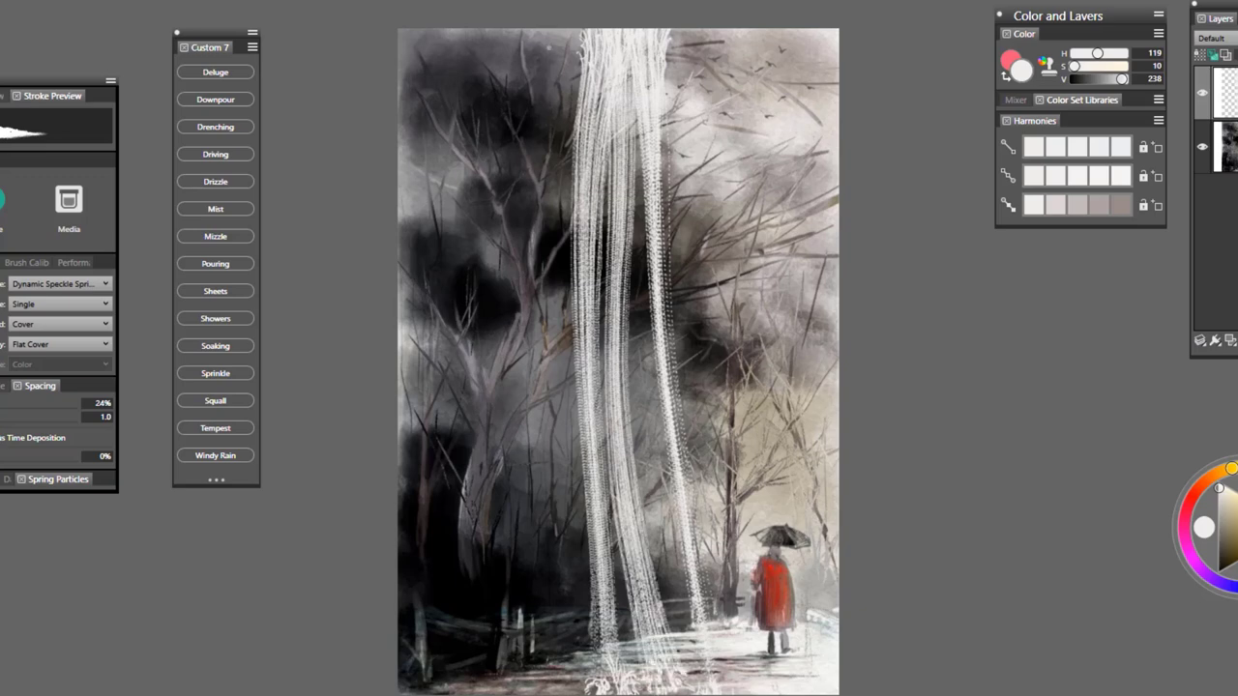
Paint three more long vertical bands with the Sheets brush from the painting's top edge to the path, and clear Layer 1
drag(527, 29, 570, 692)
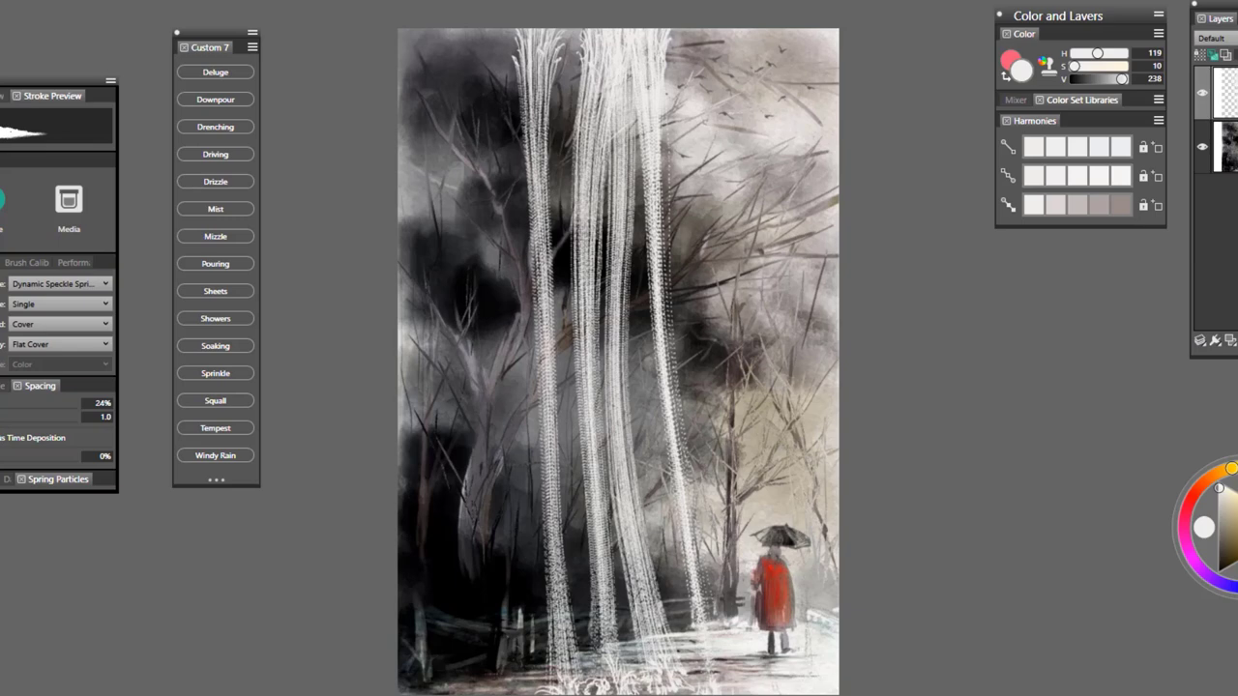
mouse_move(698, 33)
mouse_down()
mouse_move(693, 377)
mouse_move(715, 682)
mouse_up()
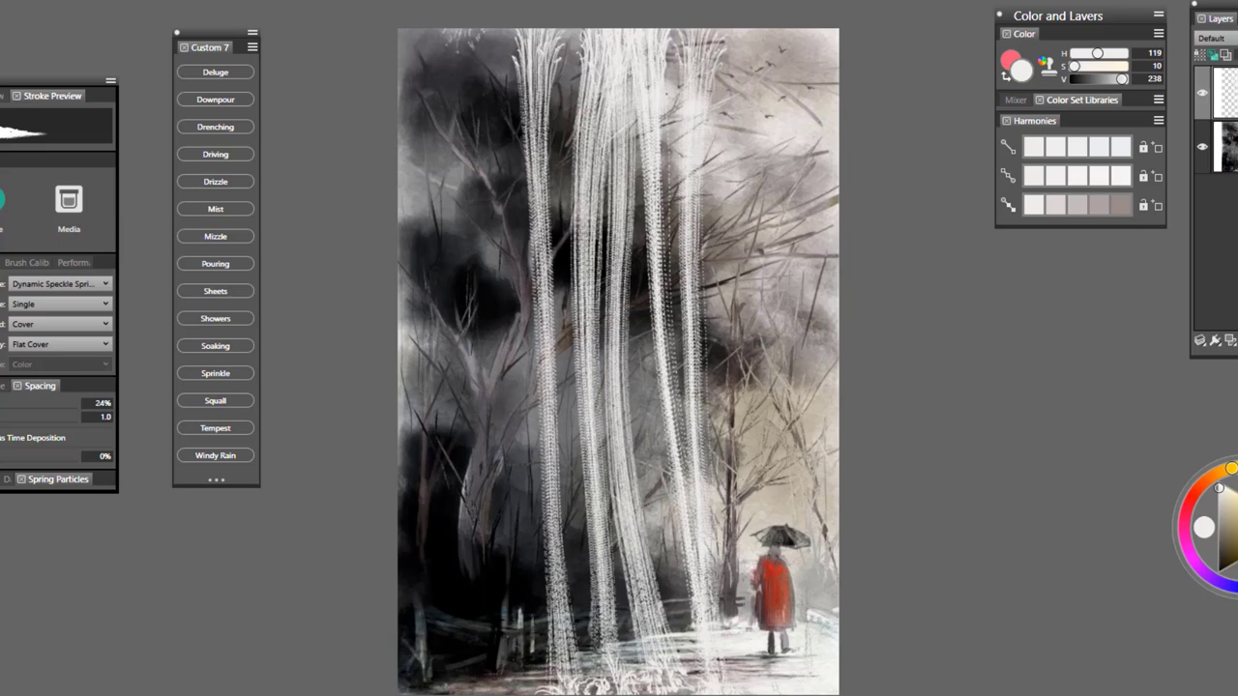
drag(459, 31, 507, 693)
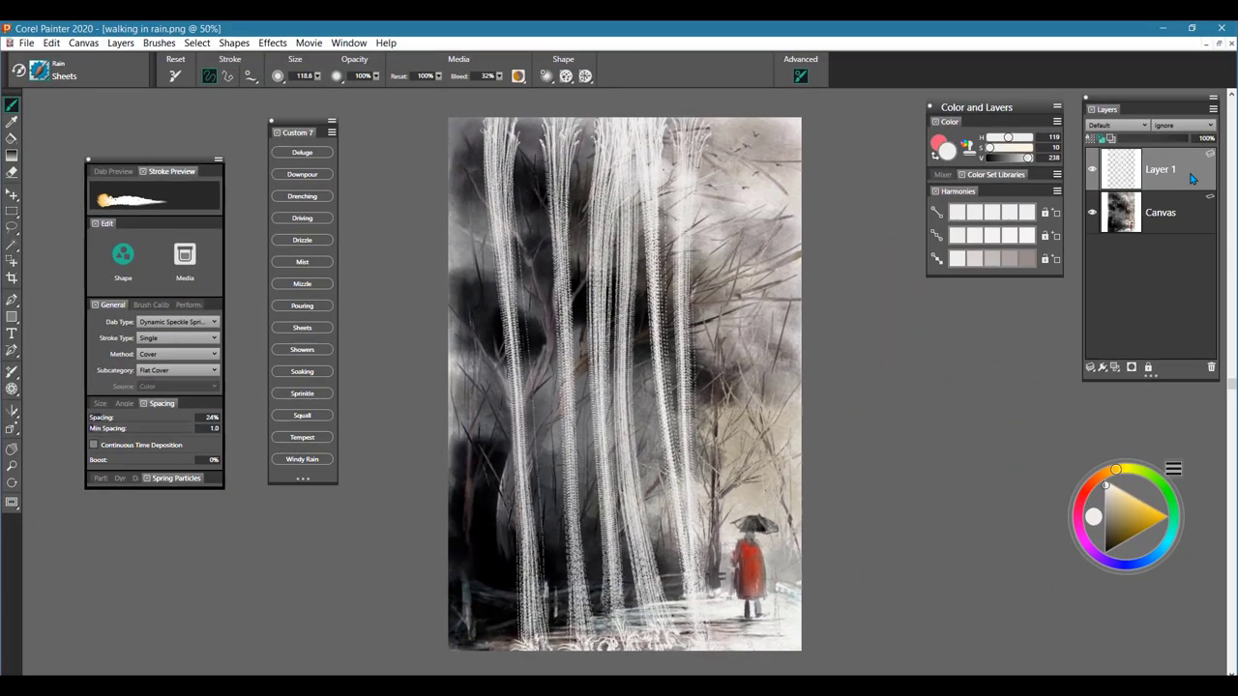
key(ctrl+a)
key(BackSpace)
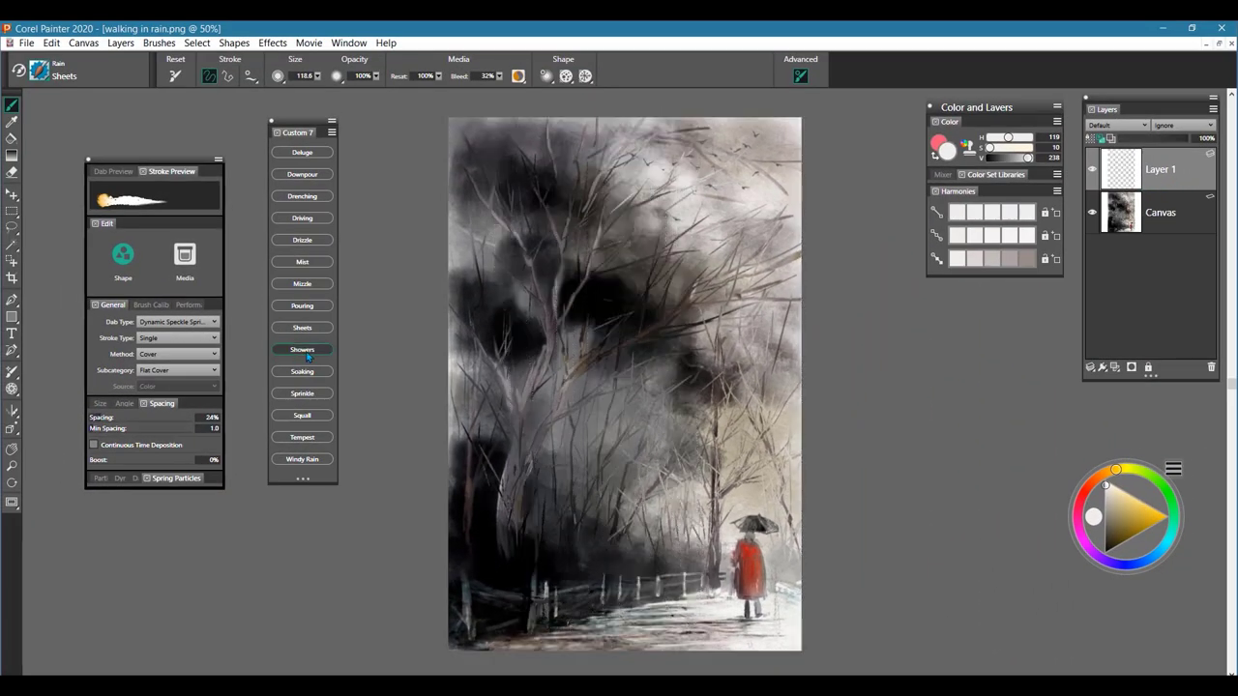
With the Showers brush, cover the sky, the trees and the figure with broad slanted sweeps of rain
click(302, 350)
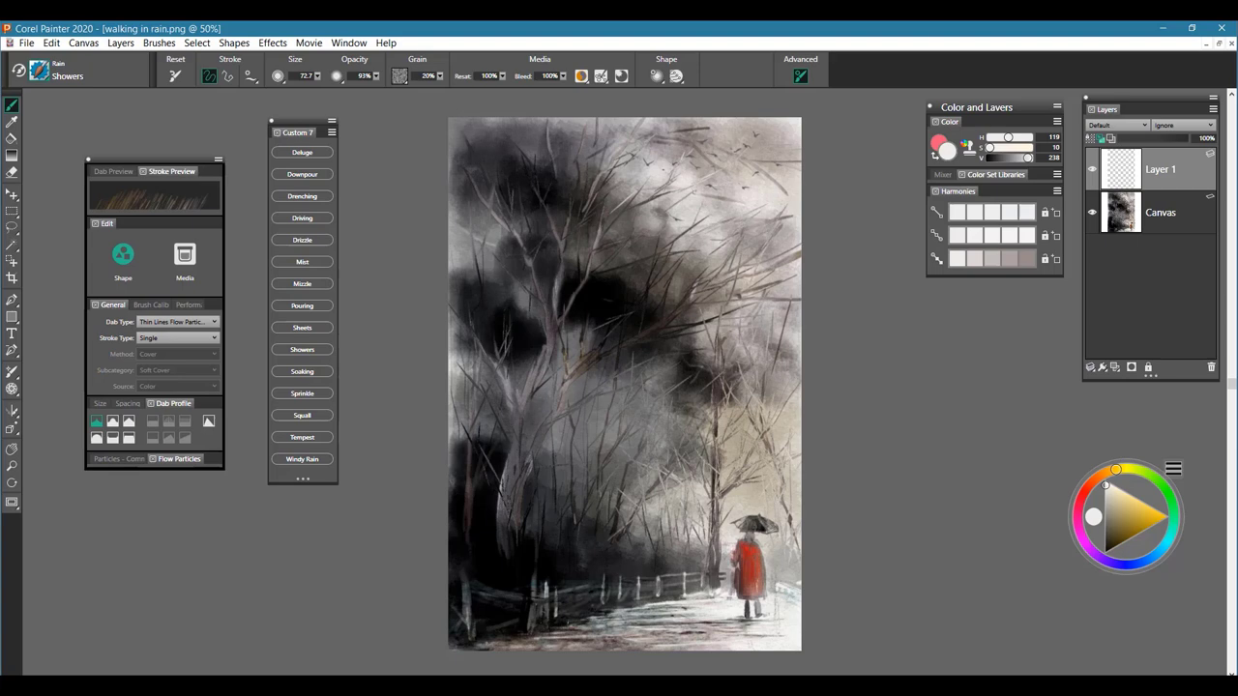
drag(451, 118, 800, 125)
mouse_move(629, 199)
mouse_down()
mouse_move(474, 217)
mouse_move(734, 251)
mouse_move(570, 315)
mouse_move(696, 362)
mouse_move(527, 435)
mouse_move(484, 527)
mouse_move(739, 261)
mouse_move(643, 426)
mouse_up()
drag(754, 215, 570, 455)
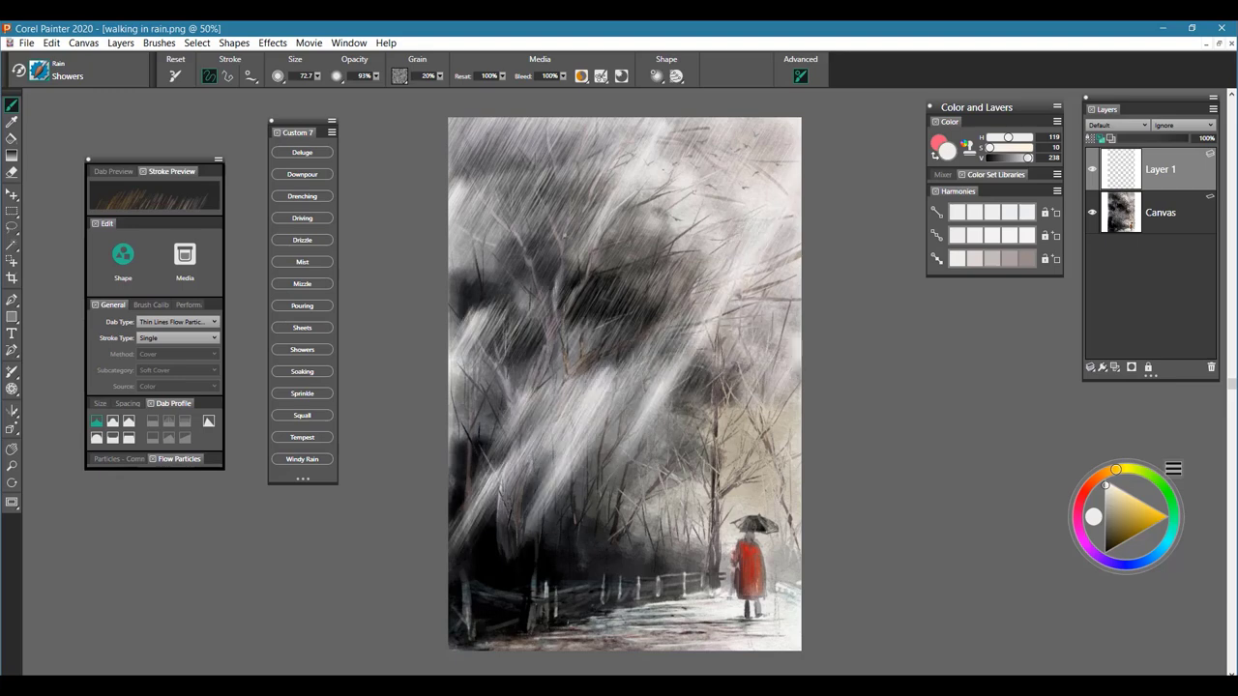
drag(781, 301, 605, 569)
drag(792, 363, 667, 568)
drag(791, 406, 737, 589)
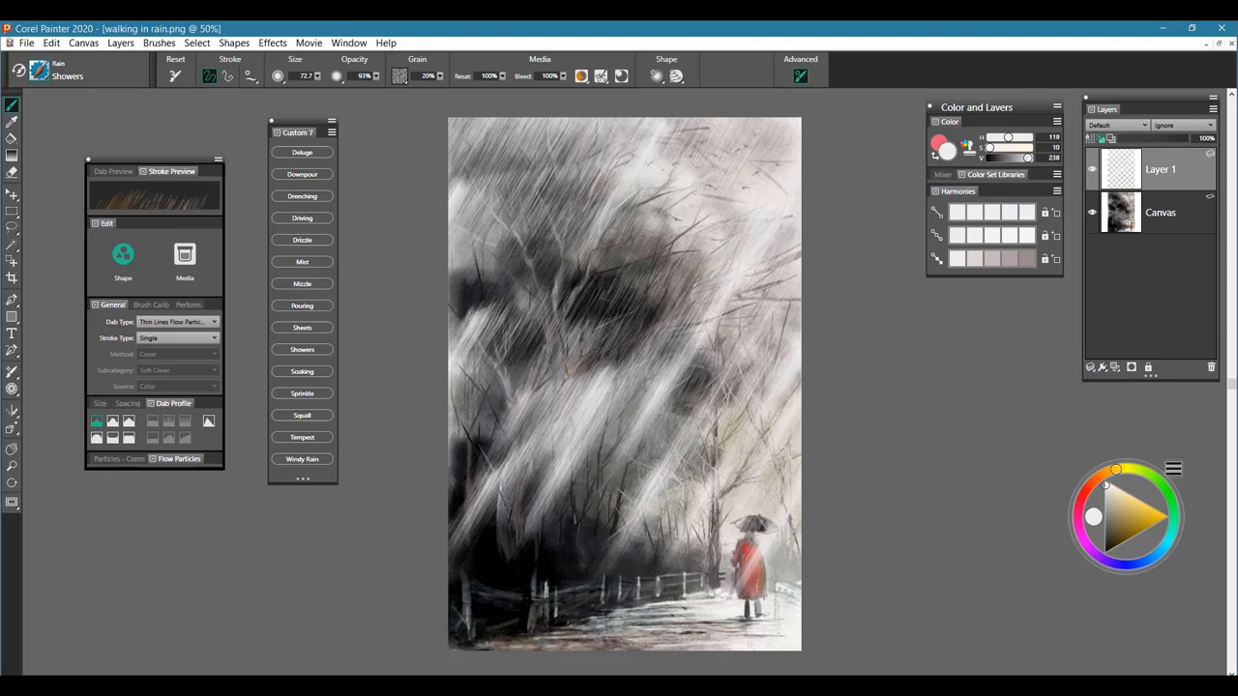
Thicken the Showers rain with more diagonal strokes over the dark clouds, the central branches and the fence
drag(694, 507, 592, 619)
drag(512, 466, 455, 537)
drag(643, 469, 551, 522)
drag(547, 335, 522, 383)
drag(634, 331, 541, 386)
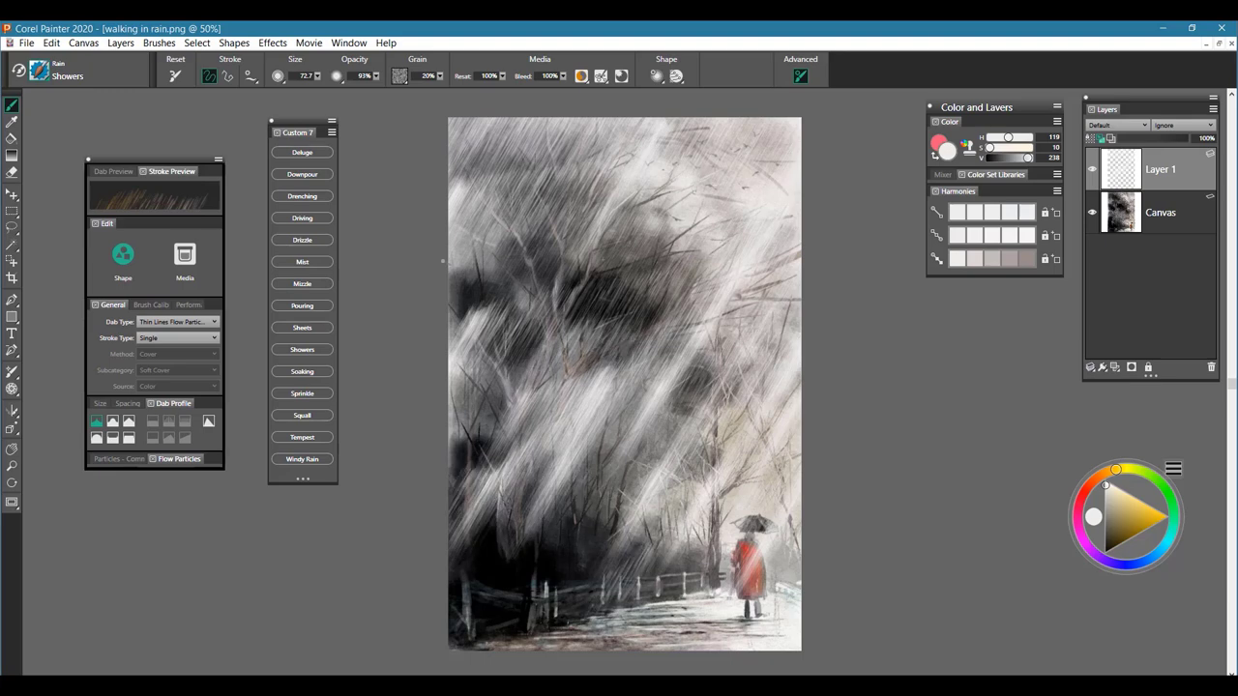
drag(619, 263, 464, 311)
drag(694, 373, 580, 633)
mouse_move(614, 513)
mouse_down()
mouse_move(527, 638)
mouse_move(667, 580)
mouse_move(783, 435)
mouse_move(706, 387)
mouse_move(687, 281)
mouse_up()
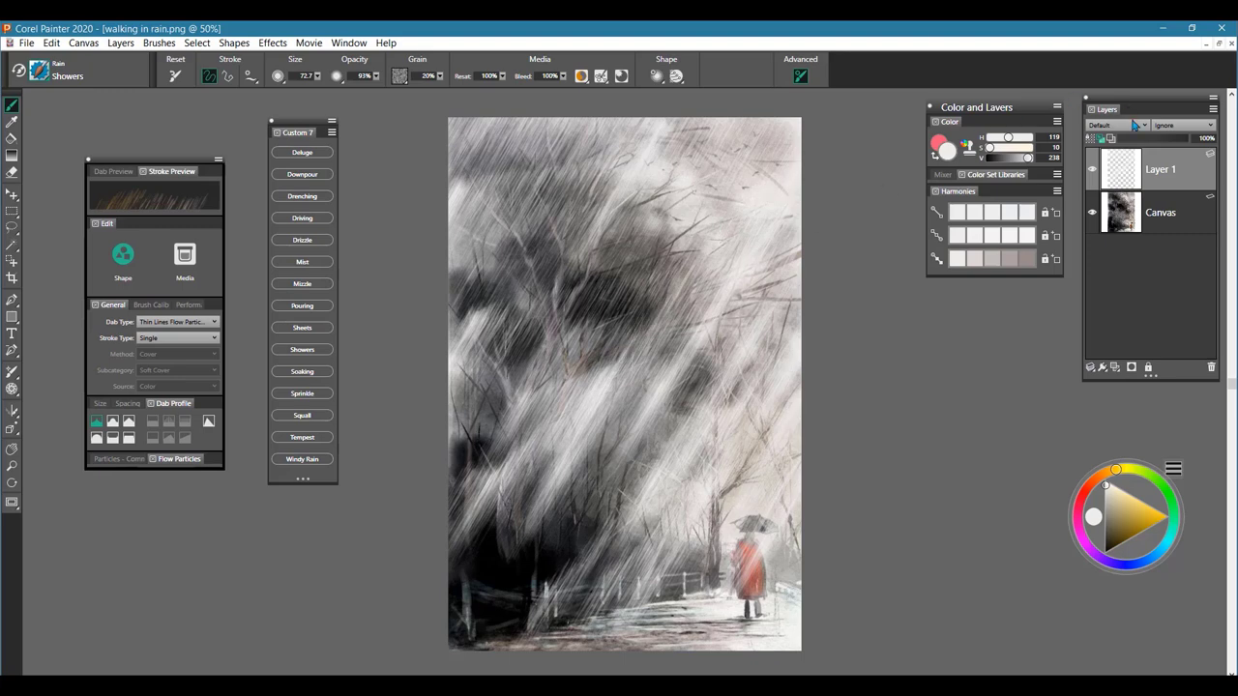
mouse_move(1189, 139)
mouse_down()
mouse_move(1153, 146)
mouse_move(1199, 141)
mouse_up()
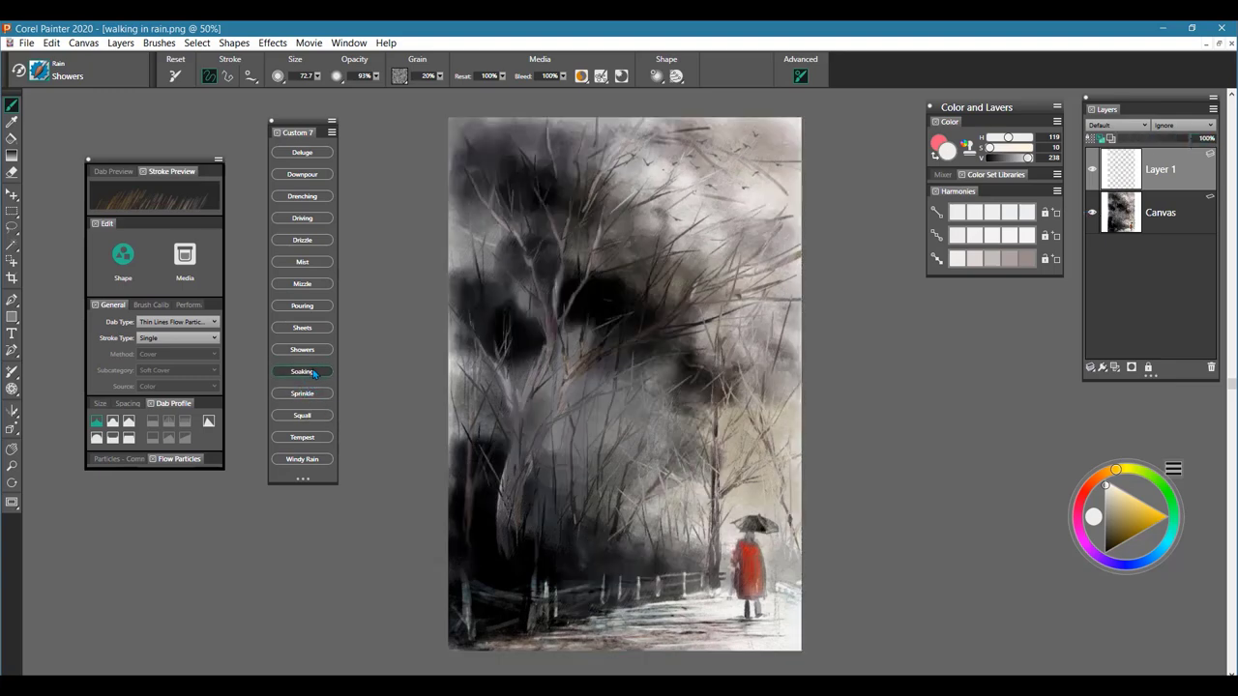
With the Soaking brush, paint five wide vertical bands from the painting's top edge down over the trees, the path and the figure
click(313, 373)
drag(656, 116, 659, 633)
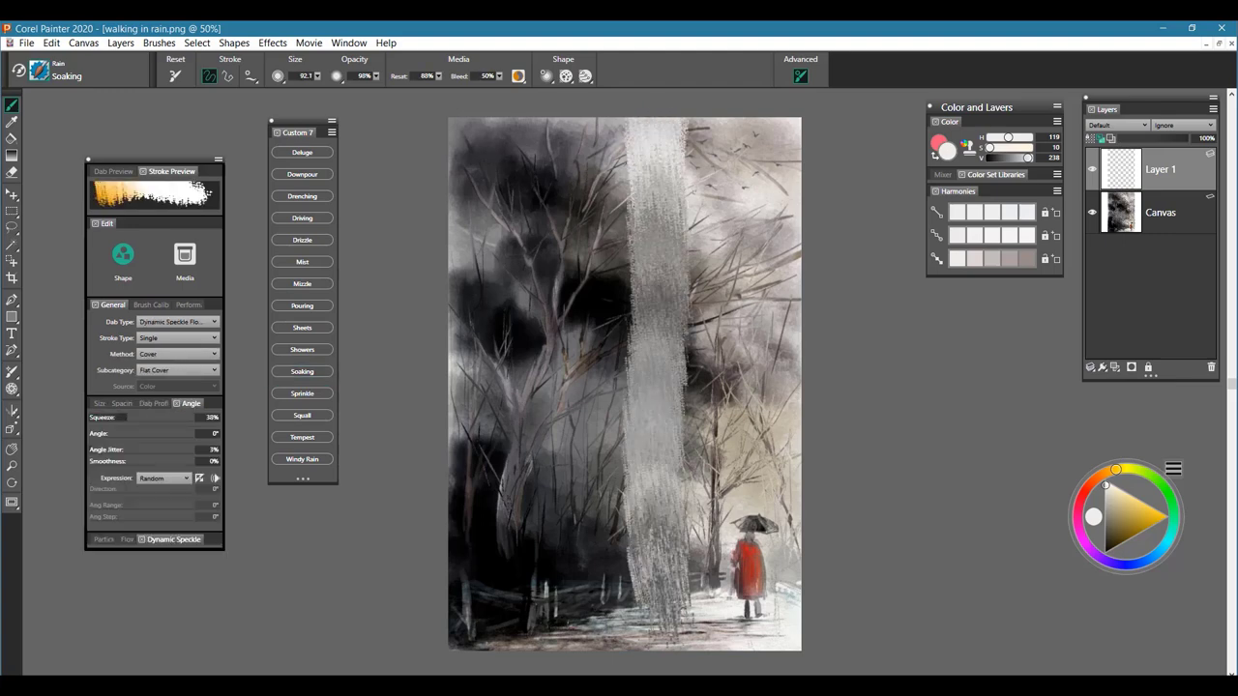
drag(691, 118, 698, 648)
drag(732, 108, 748, 662)
mouse_move(561, 116)
mouse_down()
mouse_move(592, 648)
mouse_move(600, 142)
mouse_move(671, 650)
mouse_up()
mouse_move(507, 116)
mouse_down()
mouse_move(544, 493)
mouse_move(578, 651)
mouse_up()
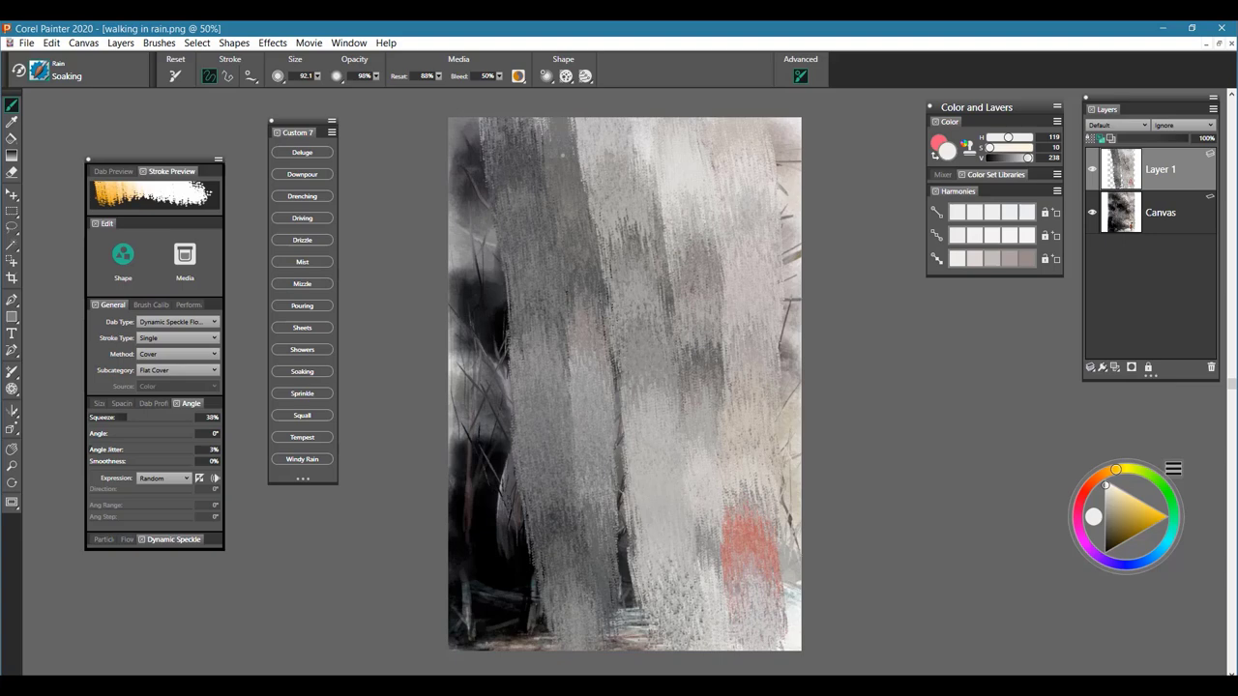
Fill the remaining gaps at the center and both side edges with further wide Soaking bands
drag(566, 116, 691, 650)
drag(779, 118, 798, 607)
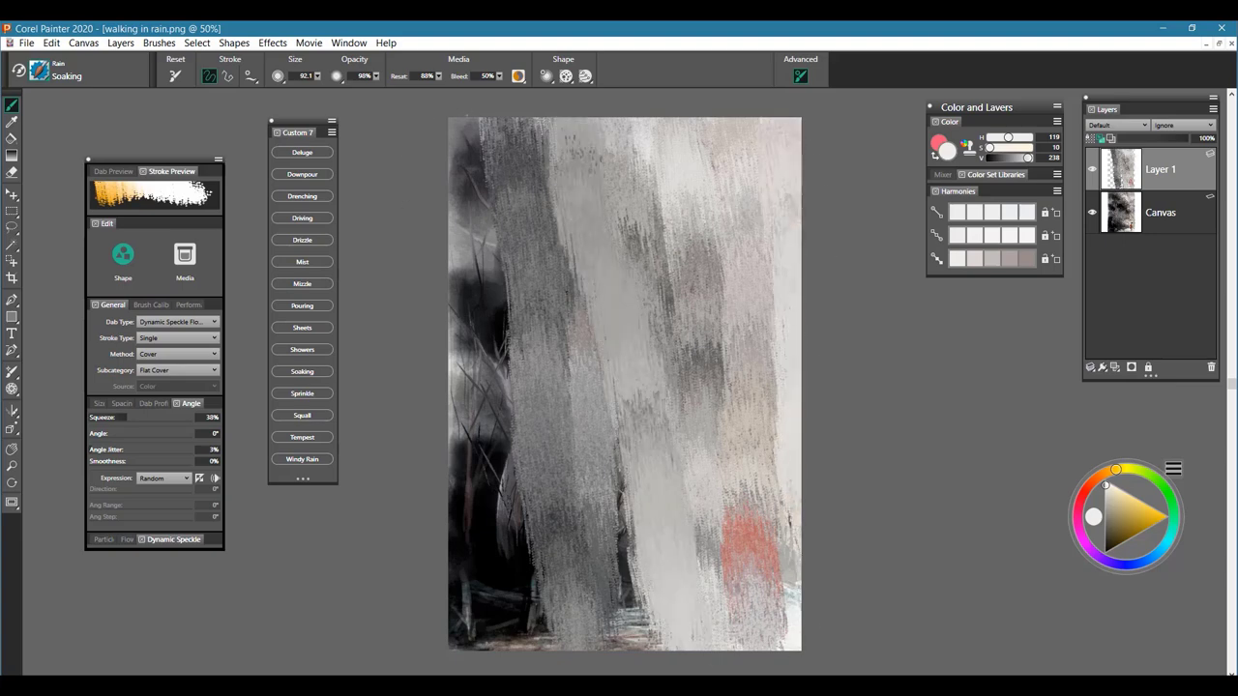
mouse_move(469, 116)
mouse_down()
mouse_move(503, 483)
mouse_move(527, 638)
mouse_move(542, 650)
mouse_up()
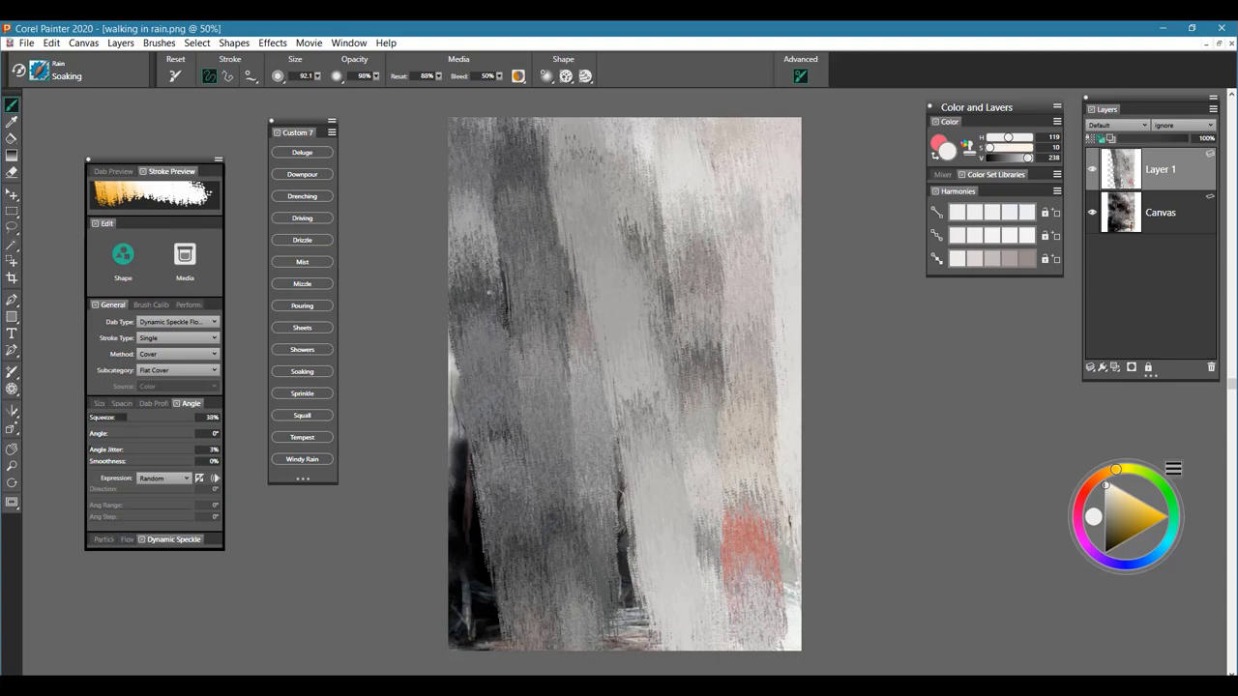
mouse_move(455, 118)
mouse_down()
mouse_move(472, 377)
mouse_move(508, 619)
mouse_move(530, 649)
mouse_up()
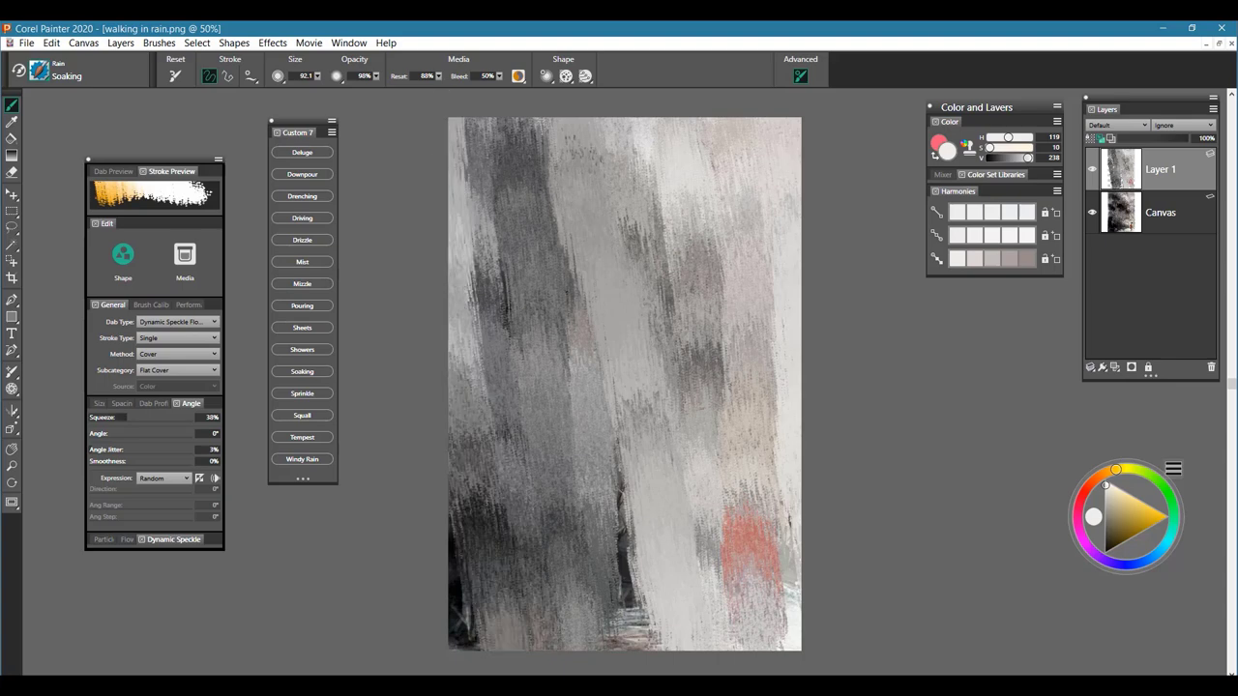
Lower Layer 1's opacity to 37% and paint four more full-height Soaking bands over the figure and the trees
drag(1189, 143, 1150, 145)
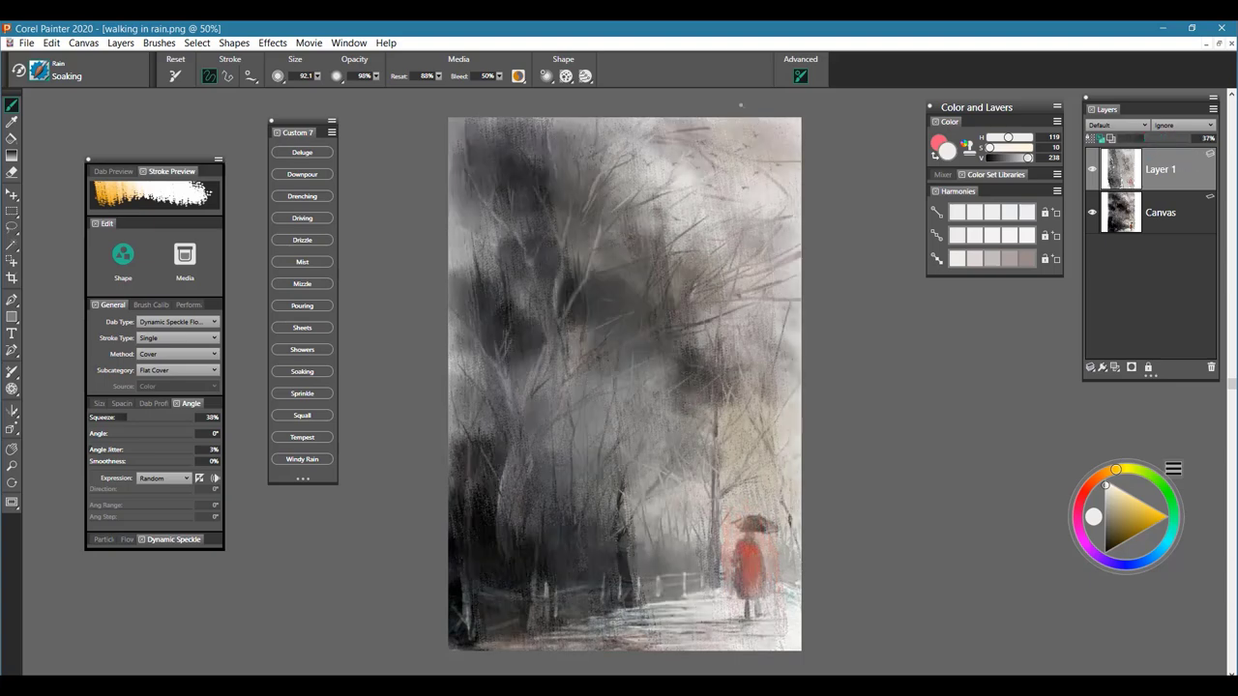
drag(741, 106, 768, 586)
drag(598, 147, 621, 647)
mouse_move(522, 121)
mouse_down()
mouse_move(526, 328)
mouse_move(538, 642)
mouse_up()
drag(480, 121, 493, 652)
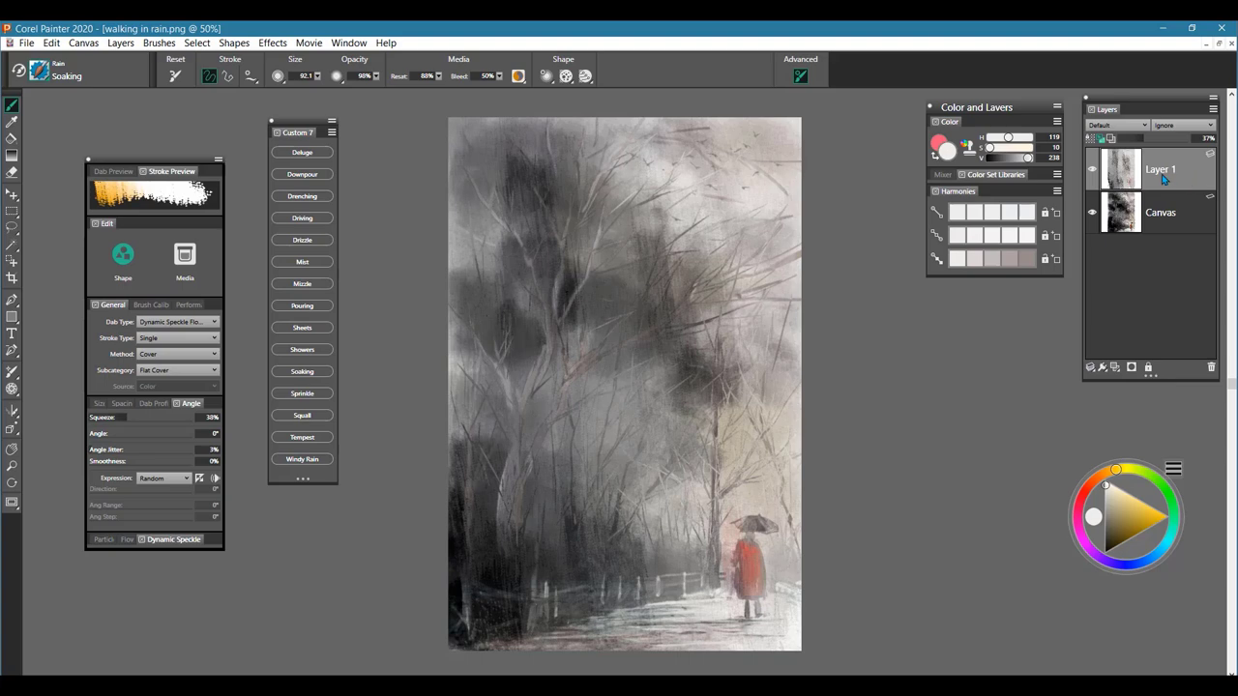
Clear everything on Layer 1 and restore the layer's opacity to 100%
key(ctrl+a)
key(BackSpace)
key(ctrl+d)
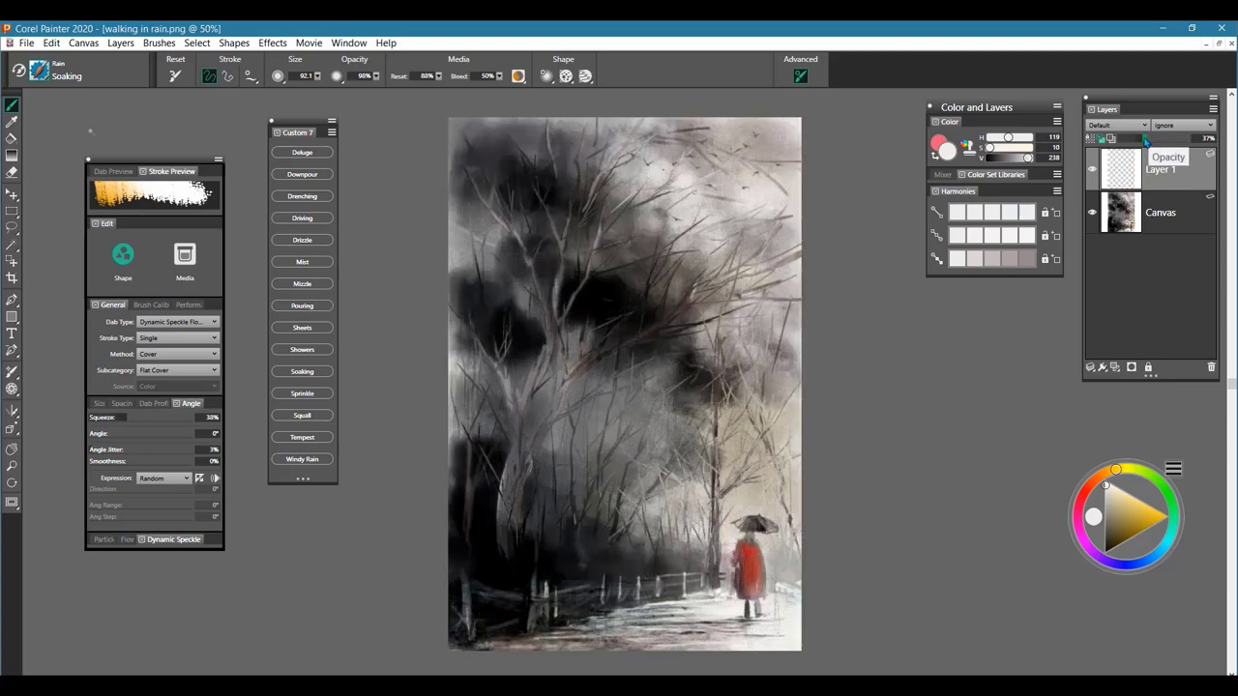
drag(1145, 138, 1189, 138)
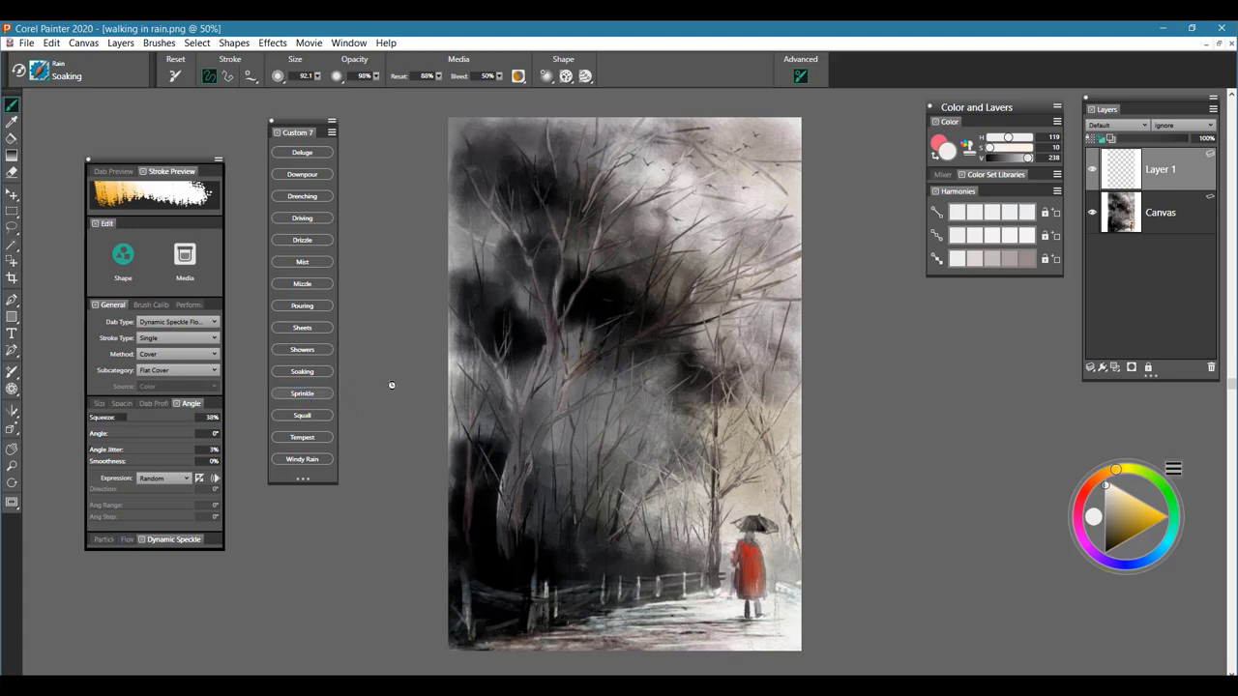
With the Sprinkle brush, scatter fine droplets in short vertical strokes over the central trees and the dark clouds
click(302, 393)
drag(573, 454, 570, 551)
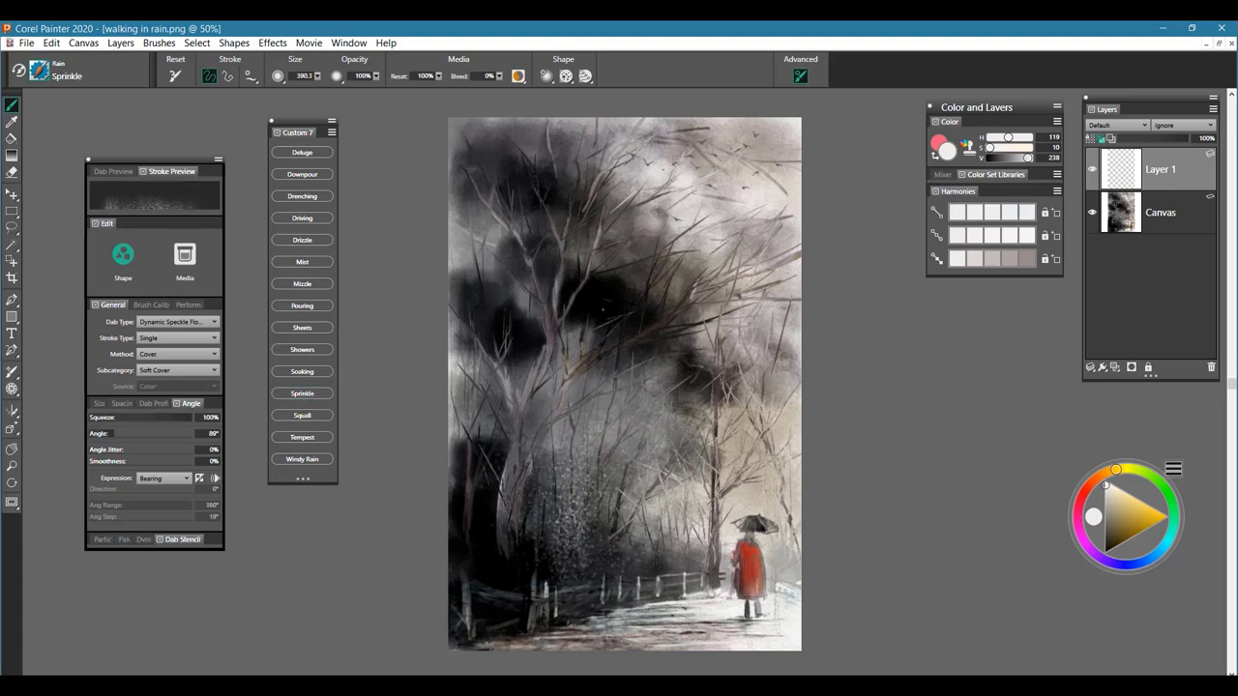
drag(629, 344, 618, 406)
drag(566, 256, 556, 329)
drag(614, 208, 638, 324)
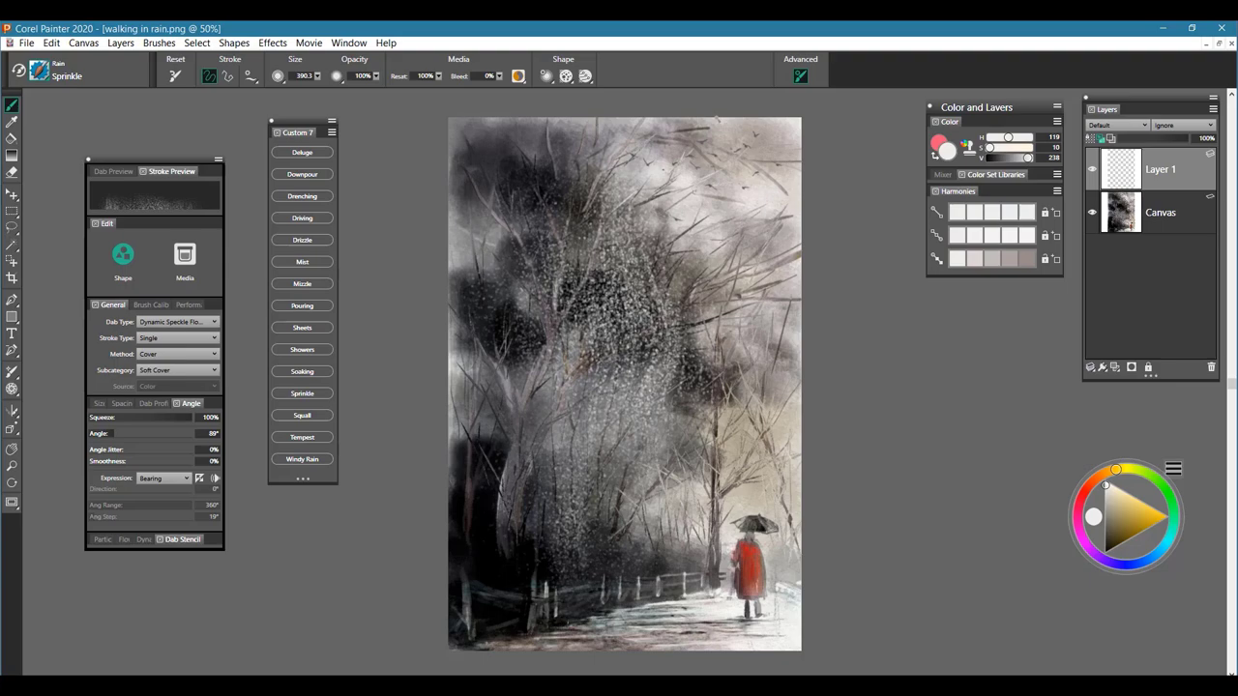
drag(720, 285, 725, 426)
drag(647, 164, 633, 319)
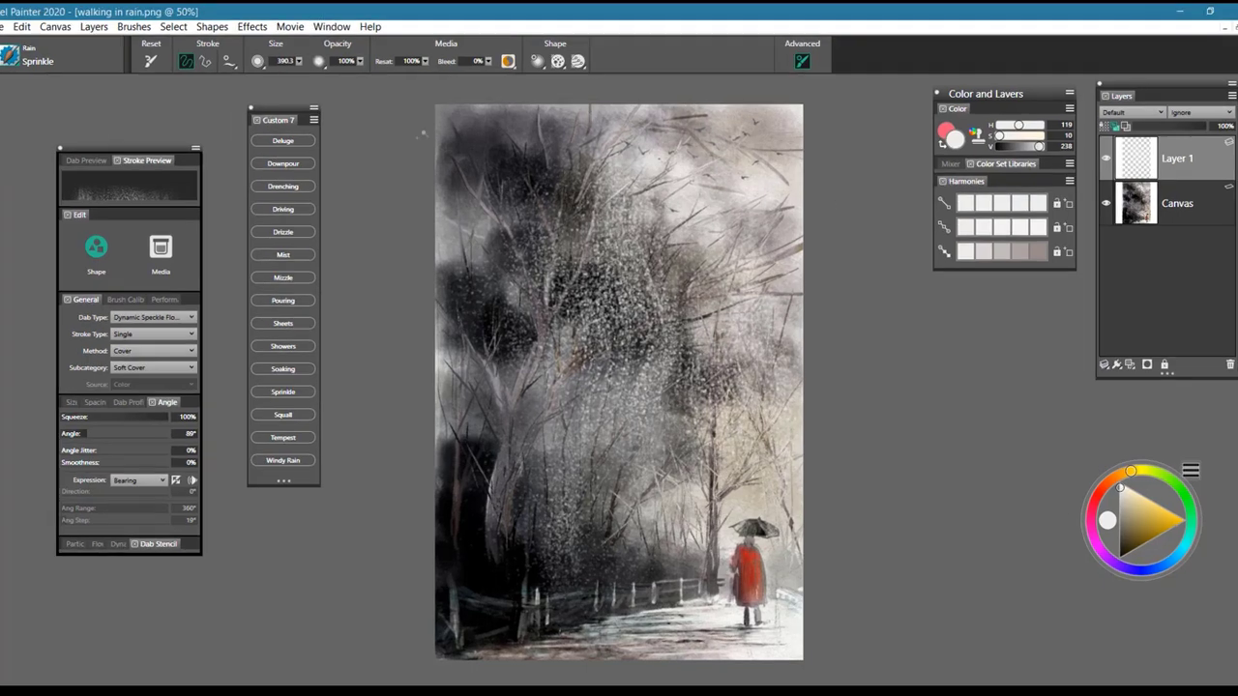
Extend the Sprinkle droplets over the large tree, the figure and the path, and clear Layer 1
drag(469, 242, 503, 623)
mouse_move(720, 531)
mouse_down()
mouse_move(751, 563)
mouse_move(754, 648)
mouse_up()
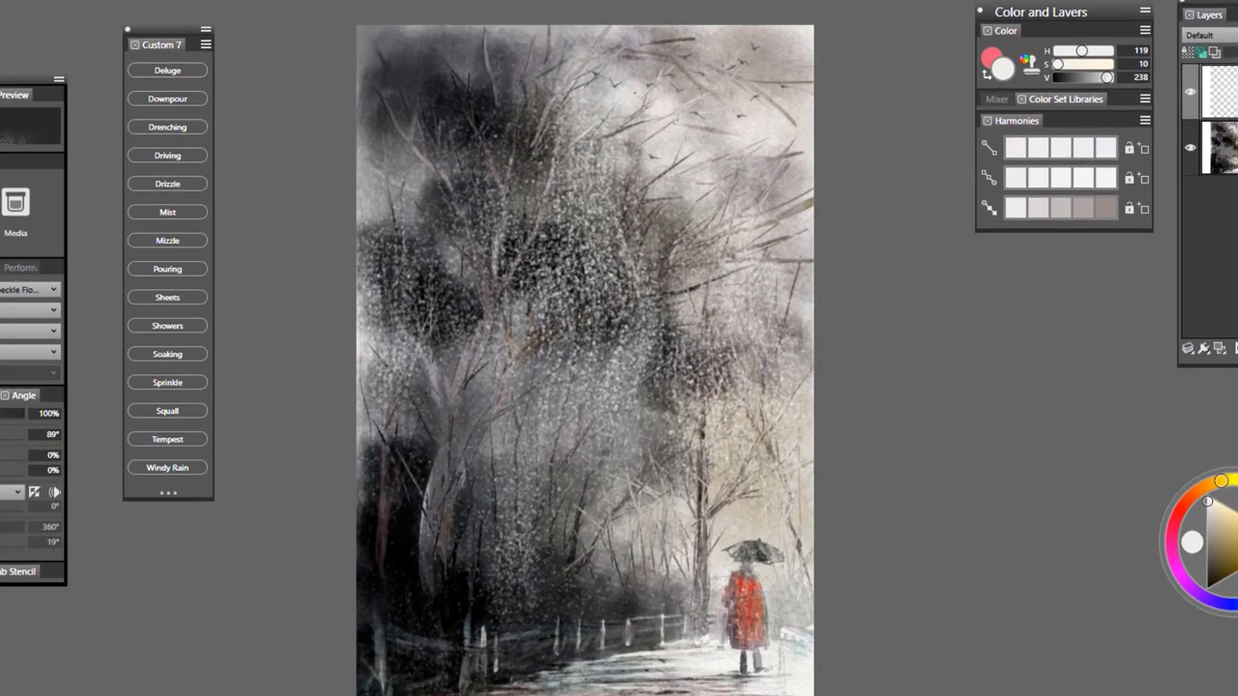
drag(754, 493, 749, 580)
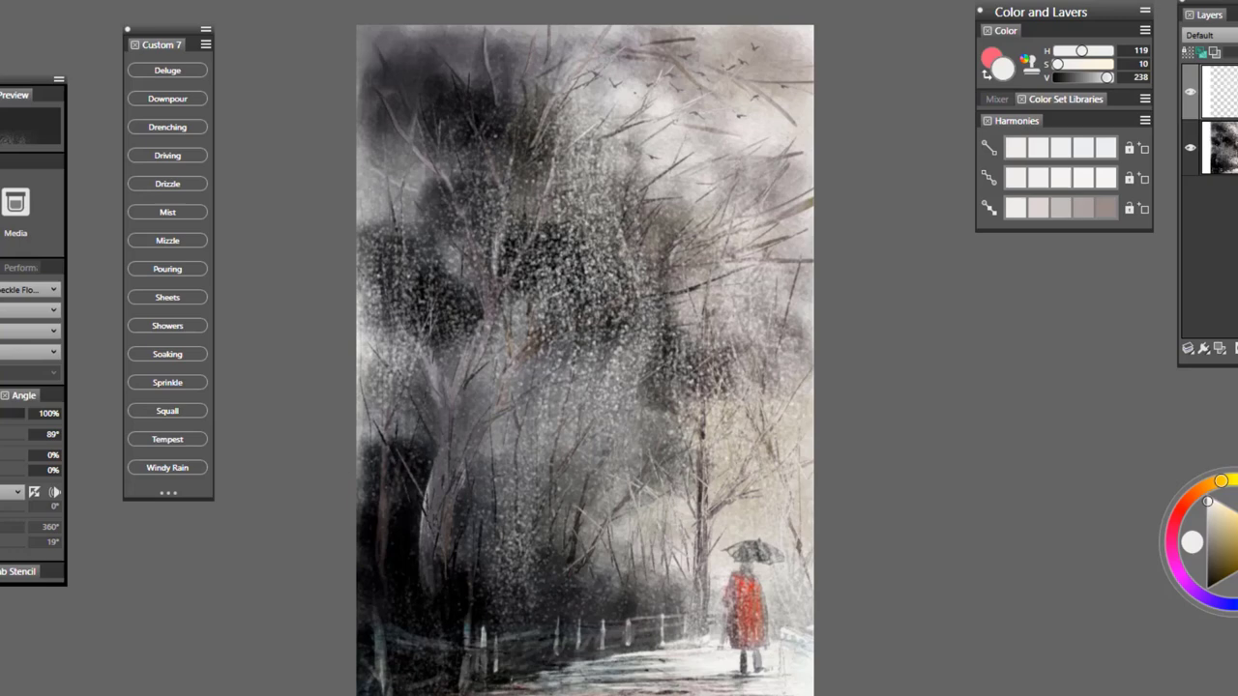
key(ctrl+a)
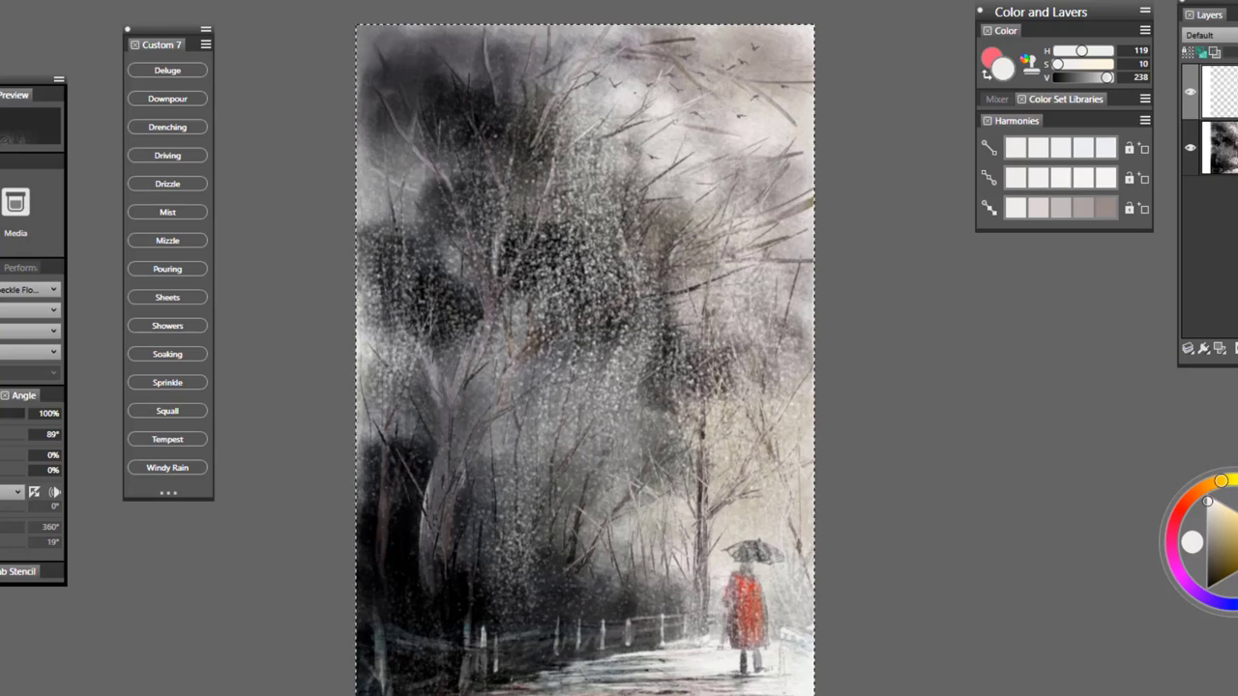
key(BackSpace)
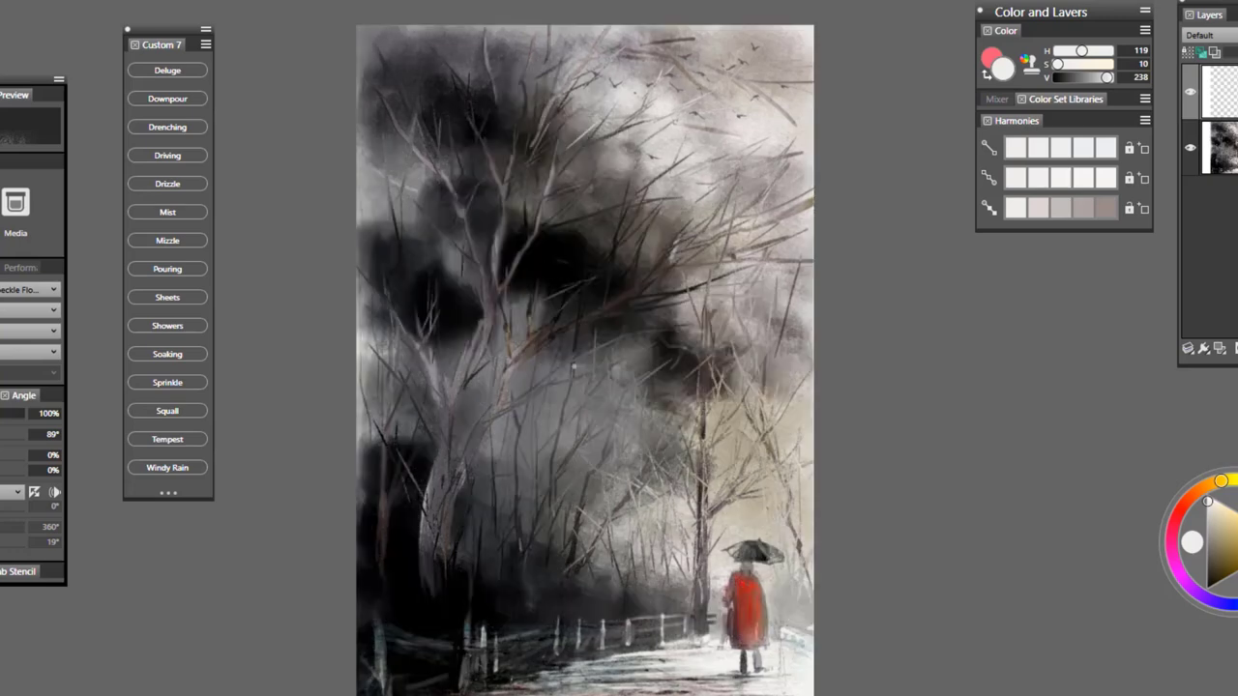
View the Rain category's brush list and switch to the Squall brush
key(ctrl+b)
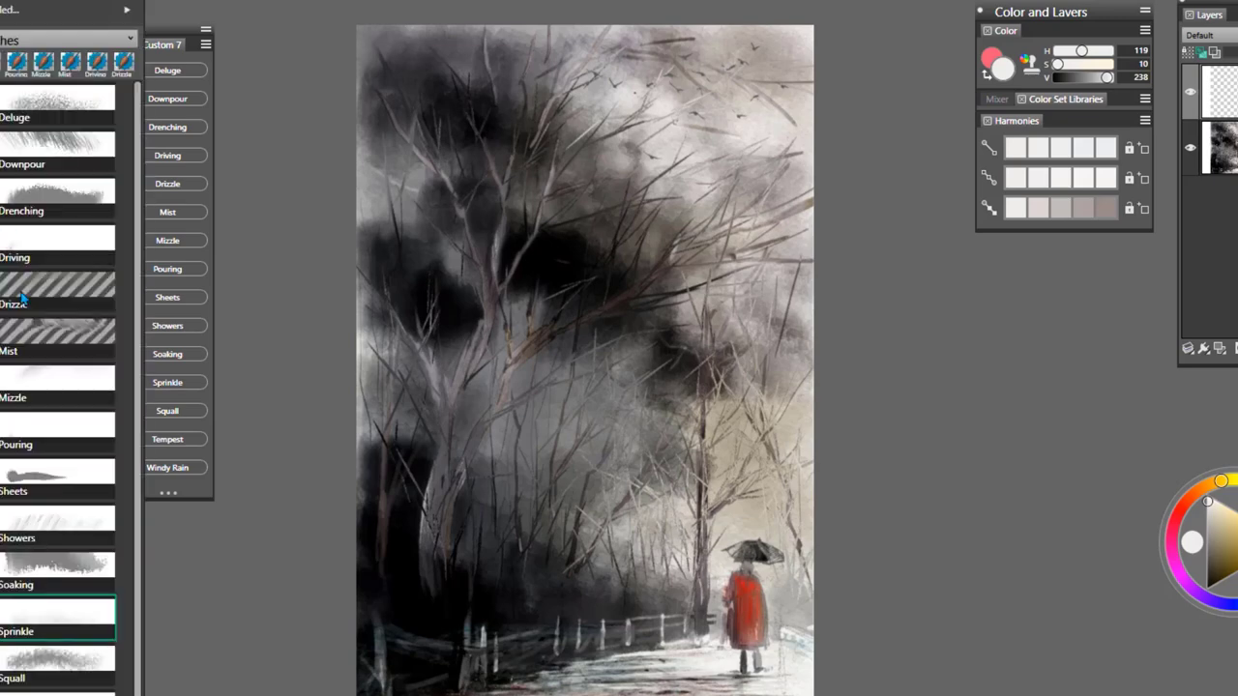
click(275, 354)
click(181, 327)
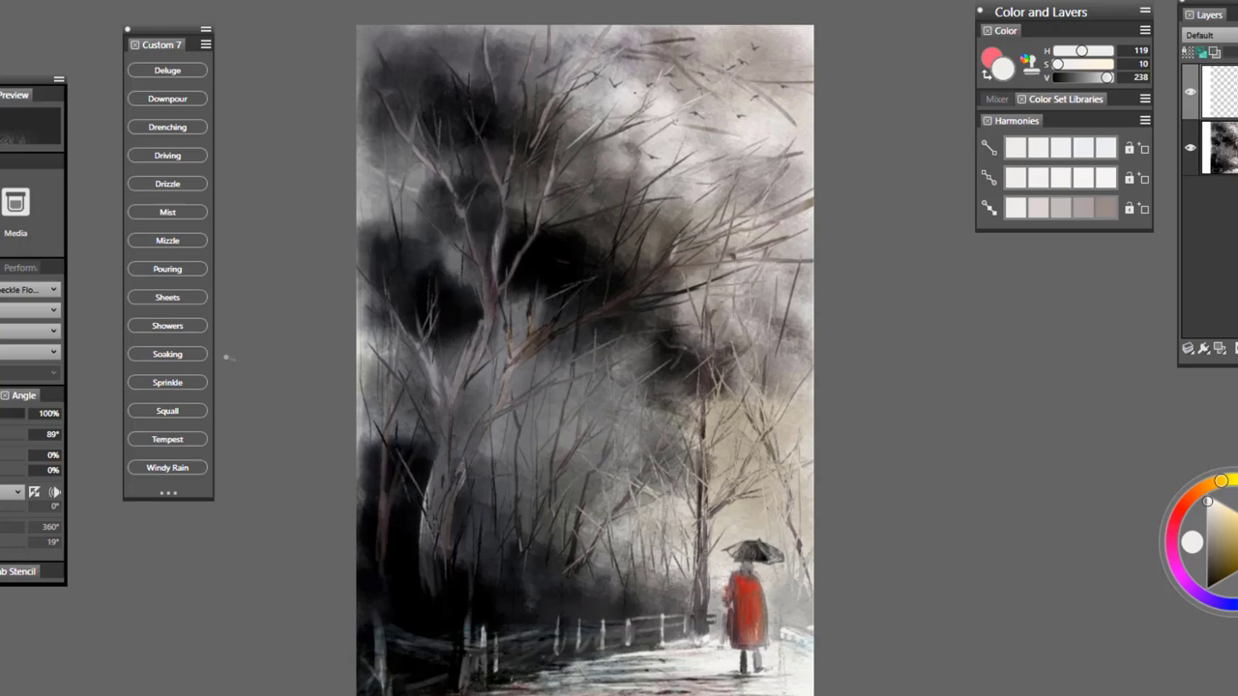
click(193, 384)
click(167, 411)
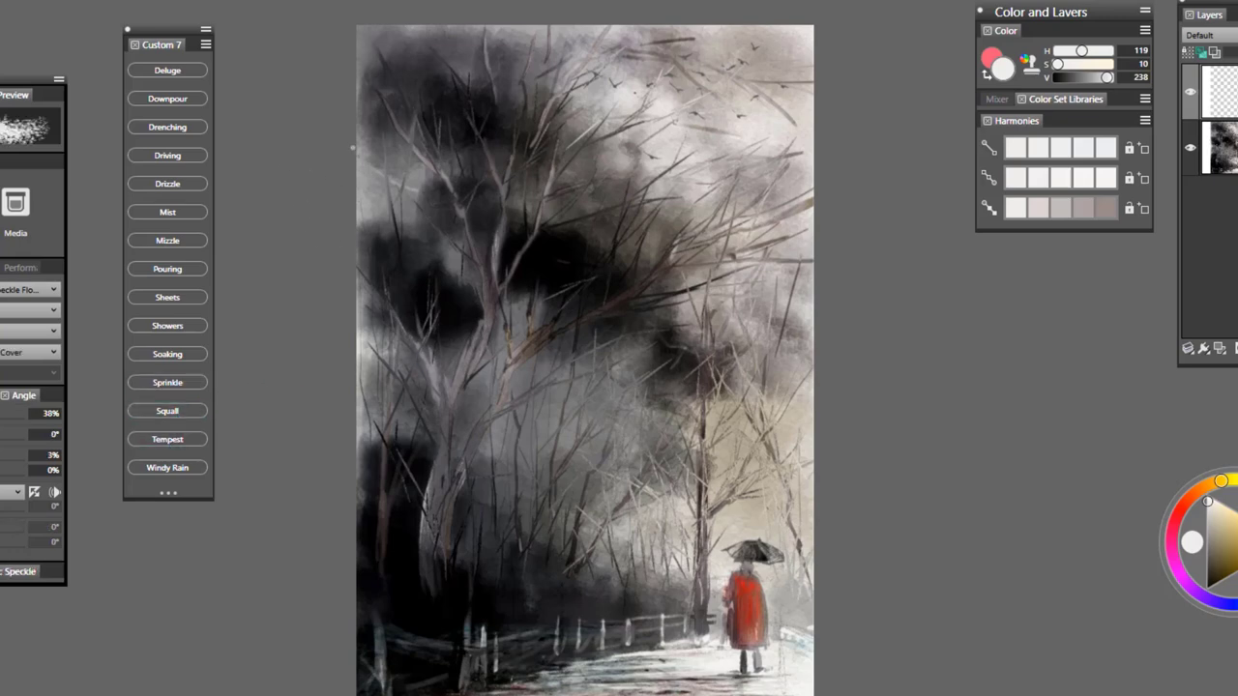
Sweep the Squall brush from the painting's left edge across the clouds, the trees and the figure to build dense wind-blown rain
mouse_move(335, 211)
mouse_down()
mouse_move(493, 328)
mouse_move(610, 478)
mouse_move(885, 664)
mouse_up()
mouse_move(340, 572)
mouse_down()
mouse_move(556, 638)
mouse_move(692, 634)
mouse_up()
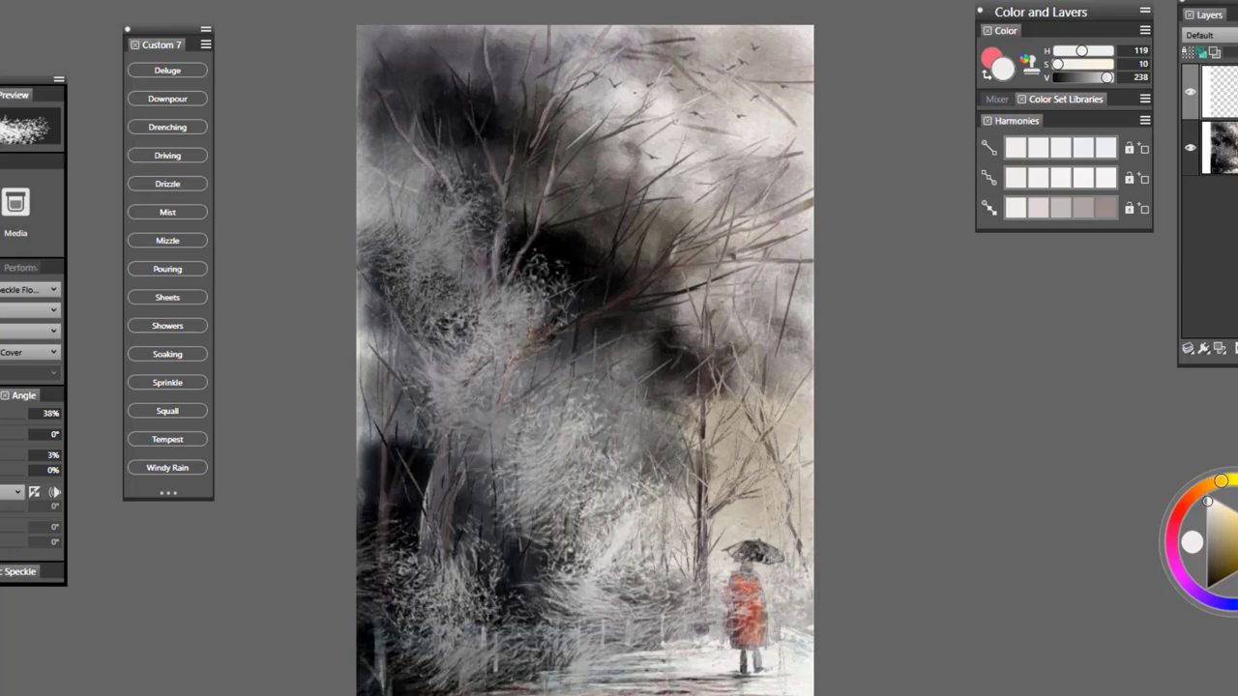
mouse_move(349, 184)
mouse_down()
mouse_move(614, 343)
mouse_move(802, 387)
mouse_up()
mouse_move(360, 126)
mouse_down()
mouse_move(522, 208)
mouse_move(798, 281)
mouse_move(793, 261)
mouse_up()
drag(388, 144, 406, 329)
drag(372, 448, 488, 522)
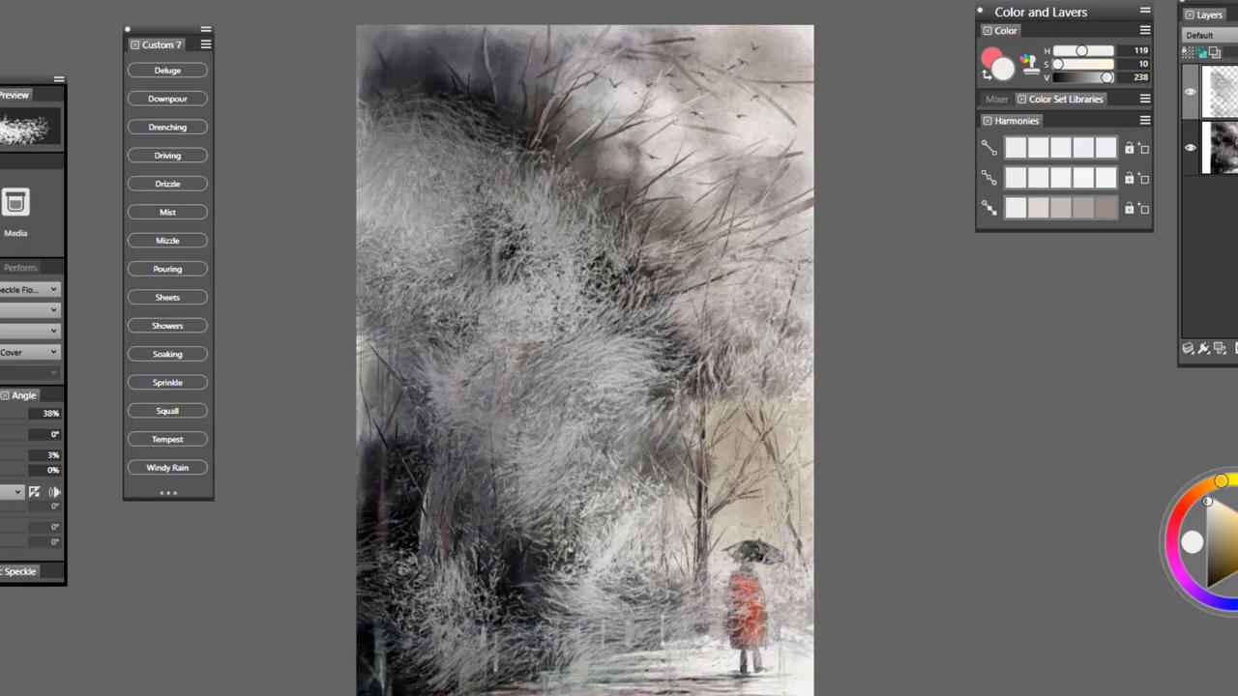
drag(327, 77, 629, 194)
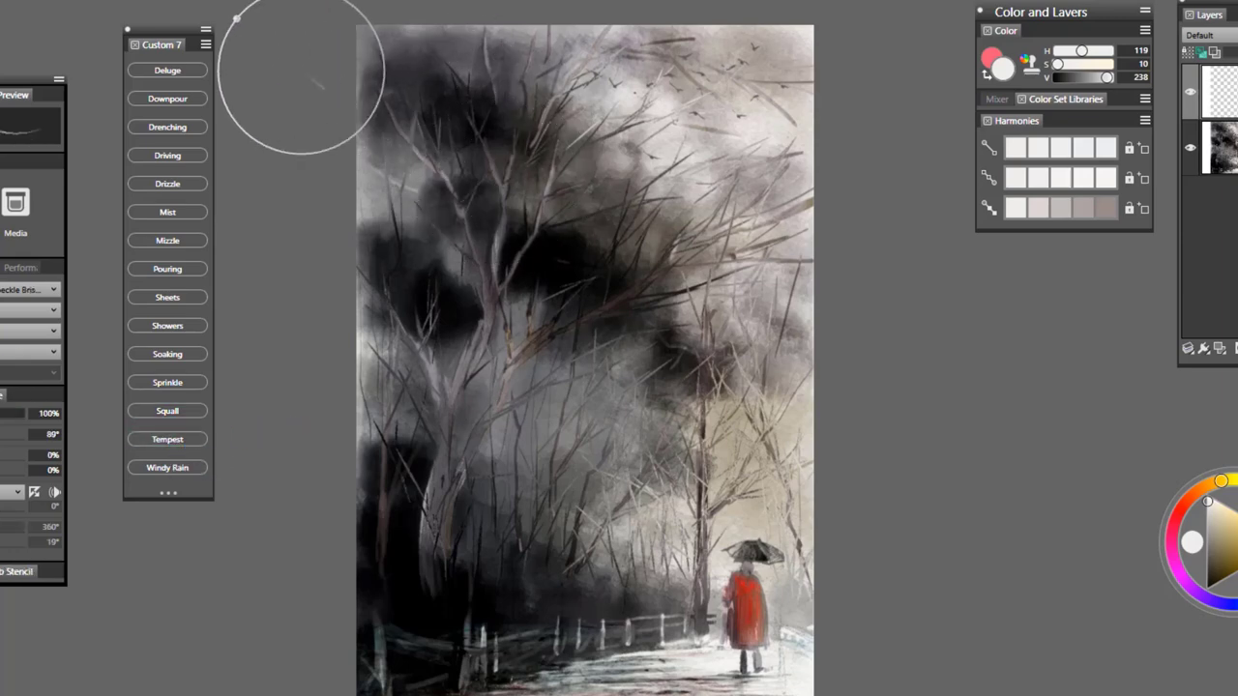
Draw wavy, dotted wind-blown lines with the bristle-speckle rain brush across the clouds, the trees and the fence
mouse_move(406, 126)
mouse_down()
mouse_move(527, 304)
mouse_move(774, 530)
mouse_up()
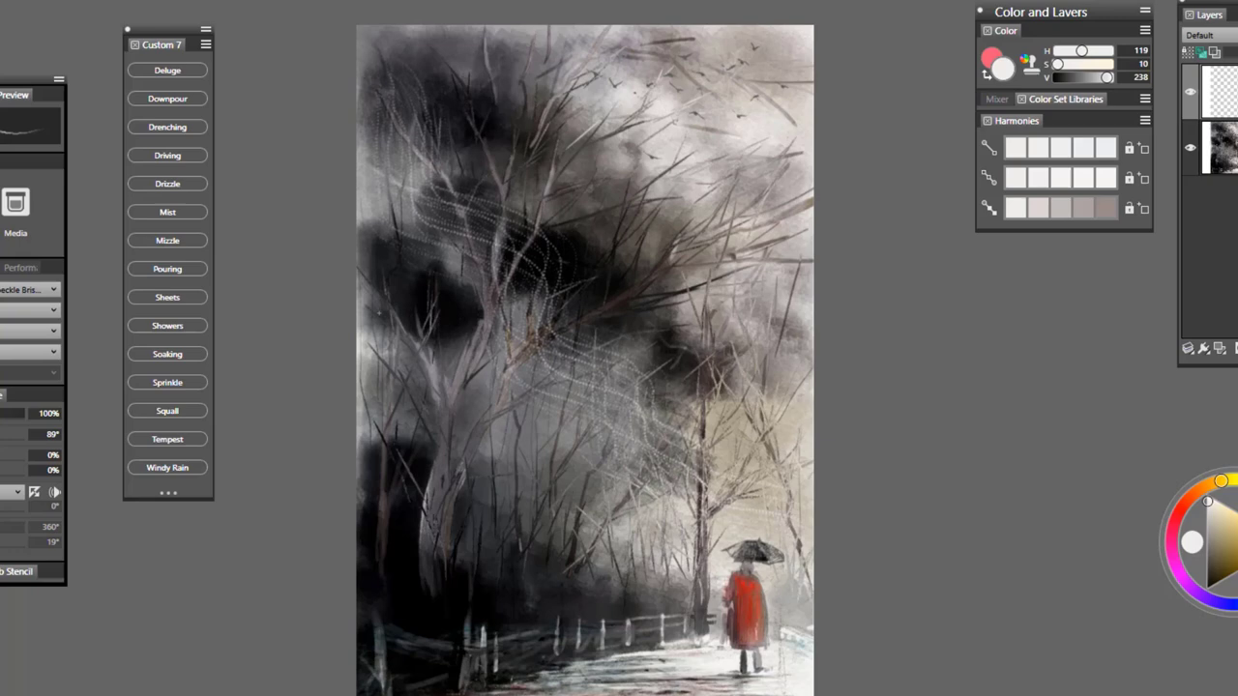
drag(372, 315, 523, 396)
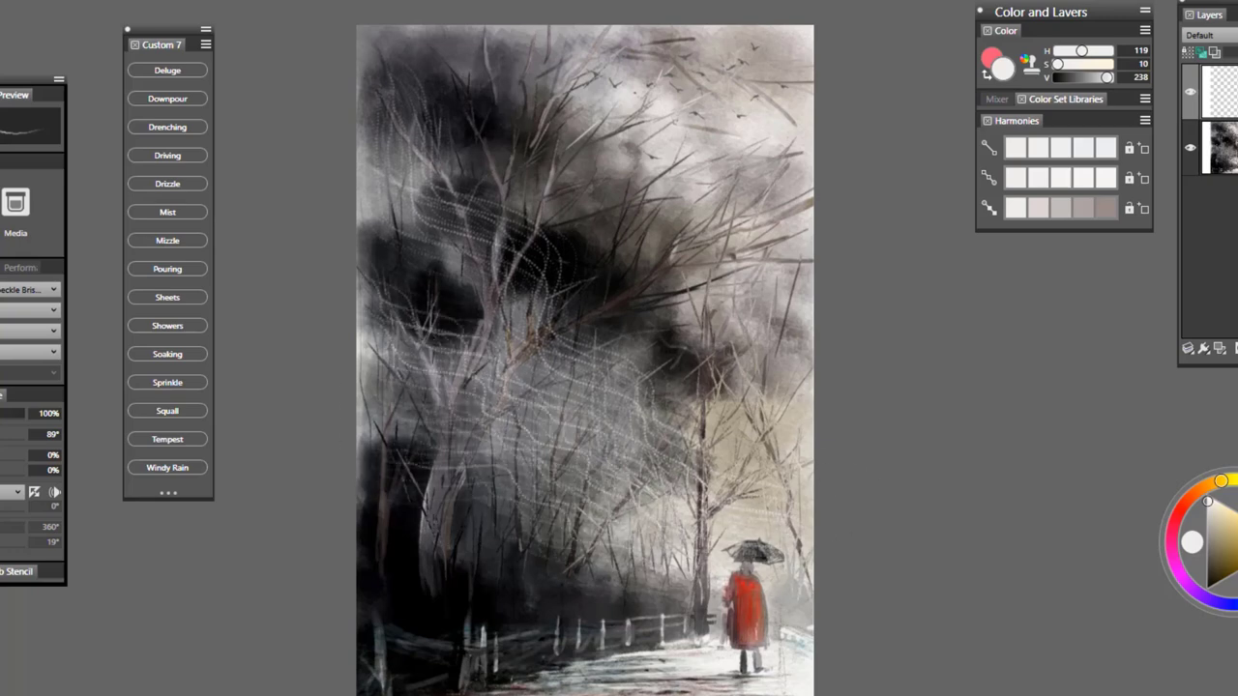
mouse_move(379, 247)
mouse_down()
mouse_move(508, 314)
mouse_move(570, 373)
mouse_up()
mouse_move(393, 143)
mouse_down()
mouse_move(634, 309)
mouse_move(778, 503)
mouse_up()
drag(389, 509, 677, 624)
drag(416, 551, 672, 609)
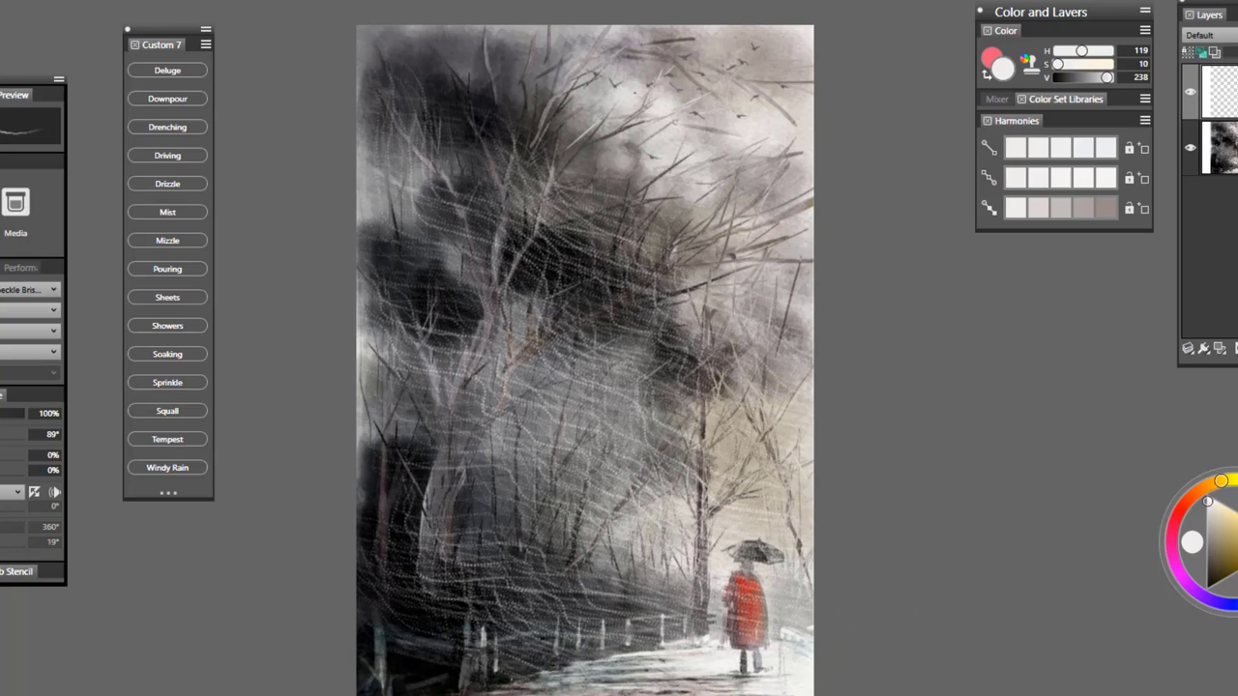
Clear the rain strokes from the rain layer and switch to the Windy Rain brush
key(ctrl+a)
key(BackSpace)
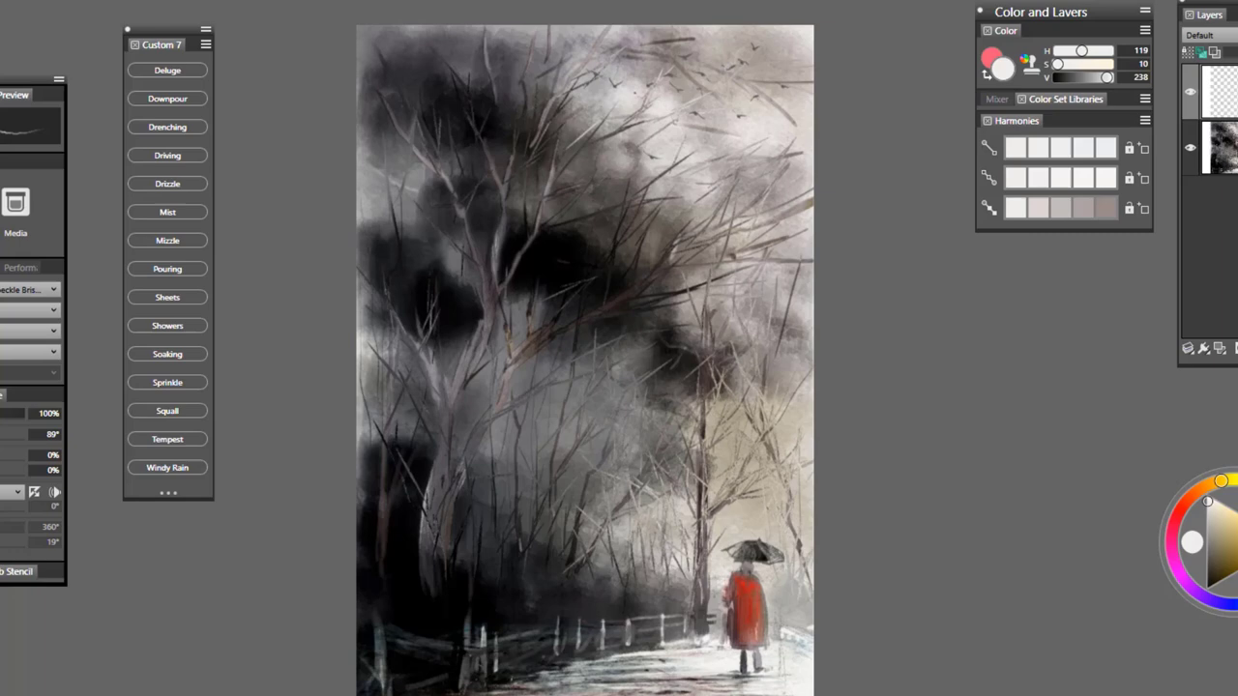
click(168, 470)
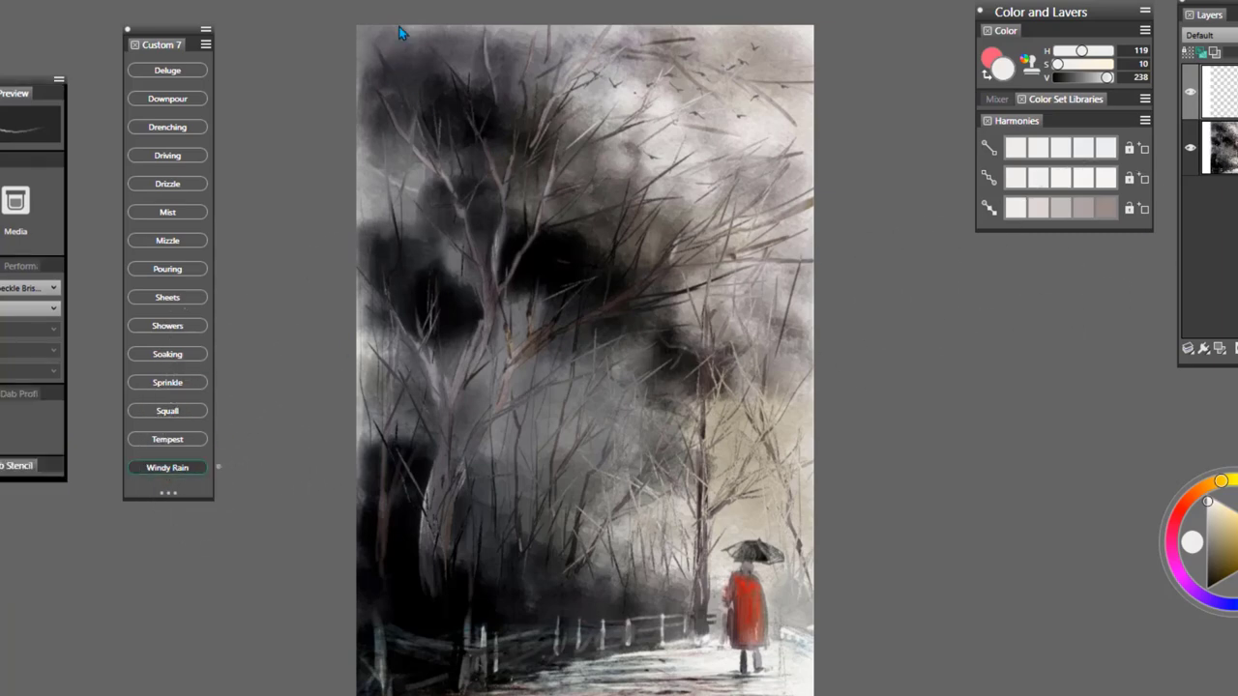
Paint long wavy Windy Rain streaks down over the clouds, trees, fence and figure, and undo the latest strokes to thin the rain
mouse_move(396, 77)
mouse_down()
mouse_move(435, 159)
mouse_move(590, 367)
mouse_move(624, 483)
mouse_move(619, 681)
mouse_up()
mouse_move(677, 68)
mouse_down()
mouse_move(686, 281)
mouse_move(735, 426)
mouse_up()
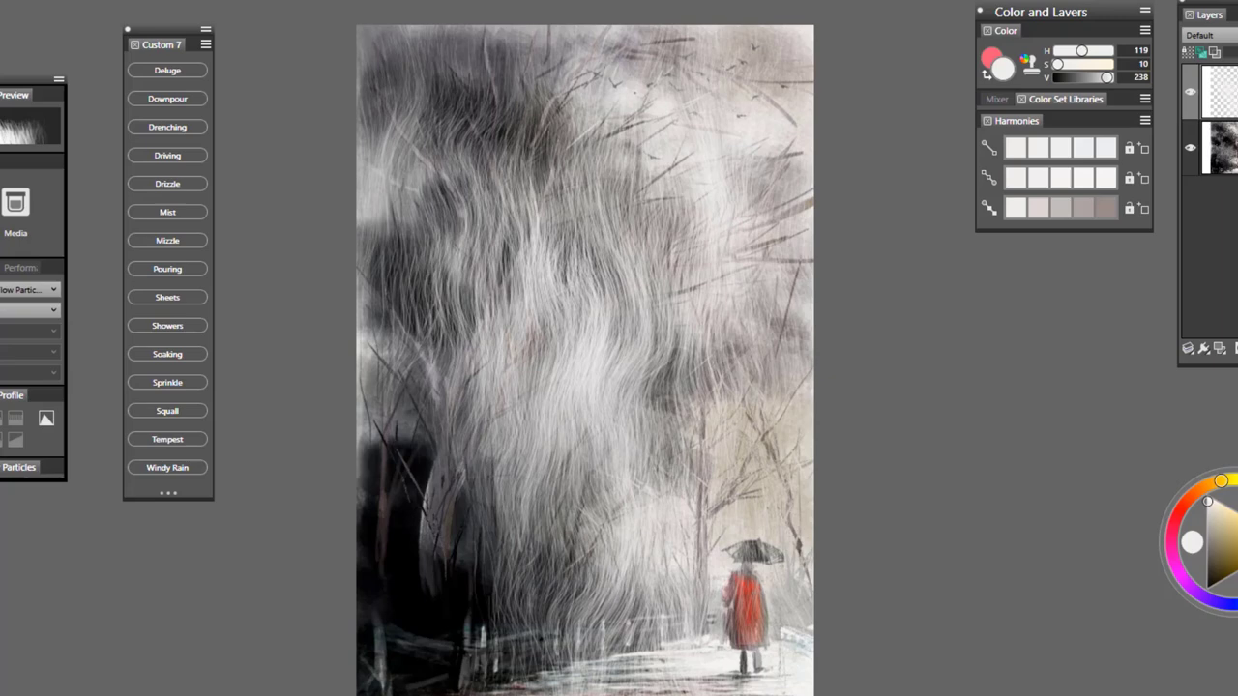
mouse_move(444, 40)
mouse_down()
mouse_move(430, 217)
mouse_move(473, 520)
mouse_move(454, 677)
mouse_up()
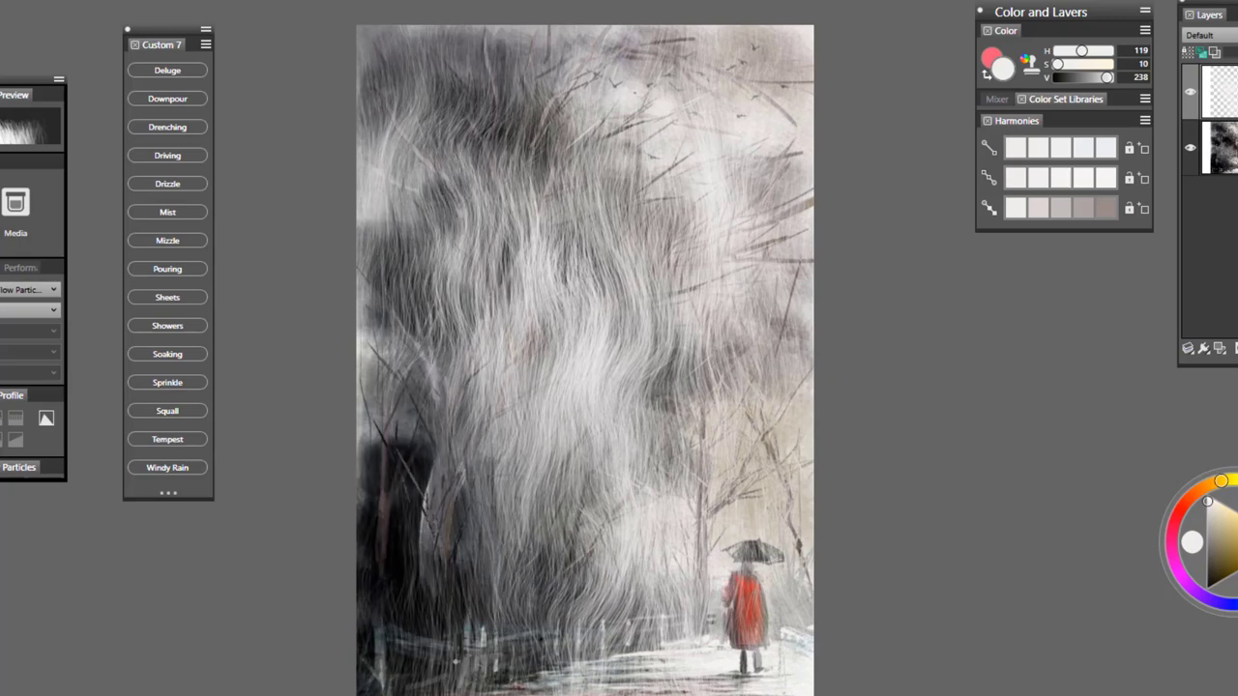
drag(403, 493, 435, 677)
drag(783, 319, 765, 394)
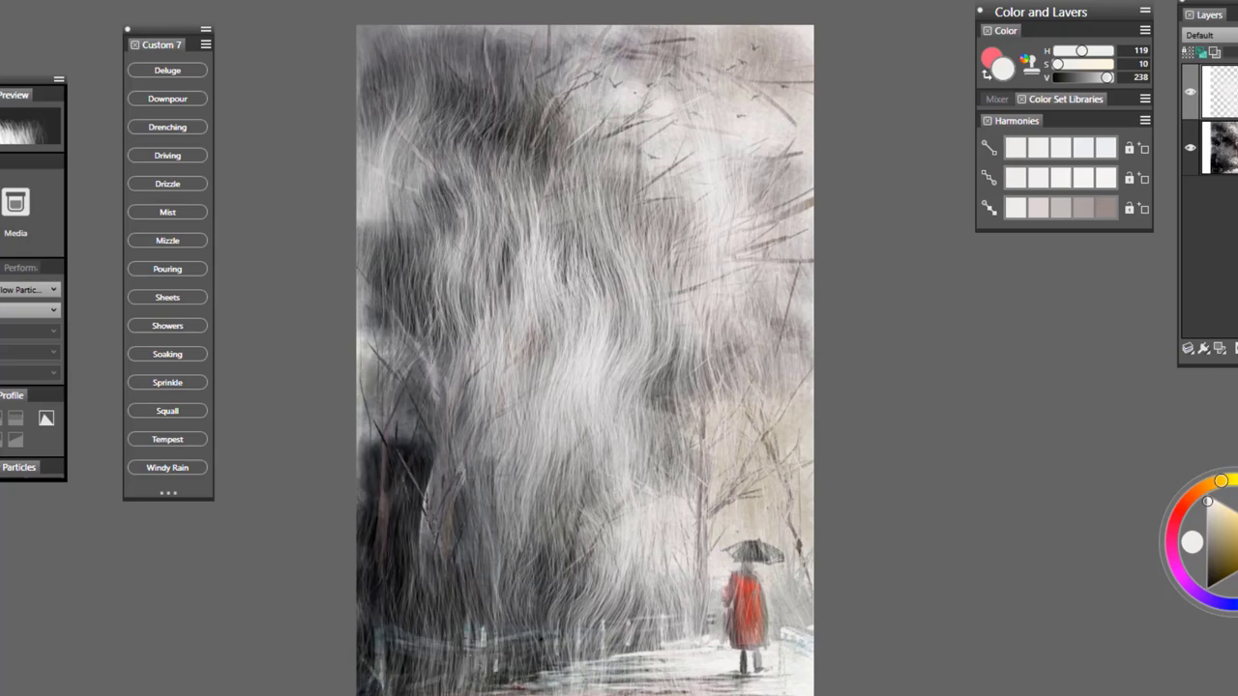
drag(758, 522, 740, 669)
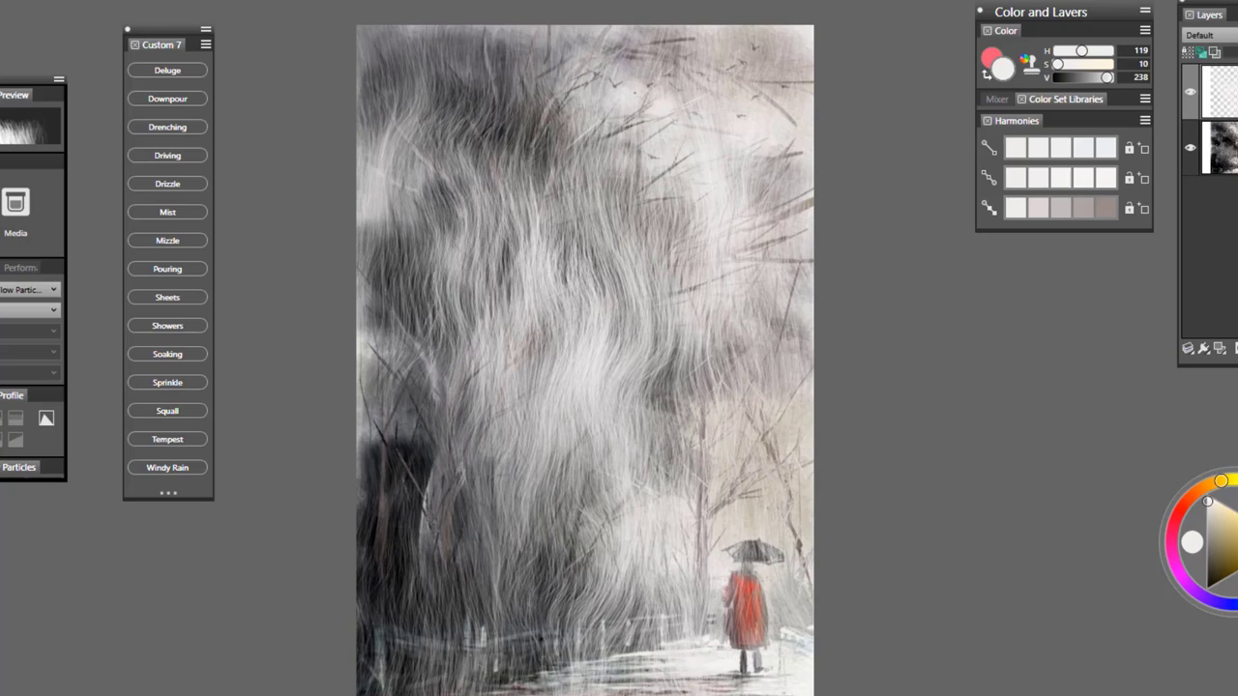
key(ctrl+z)
key(ctrl+z)
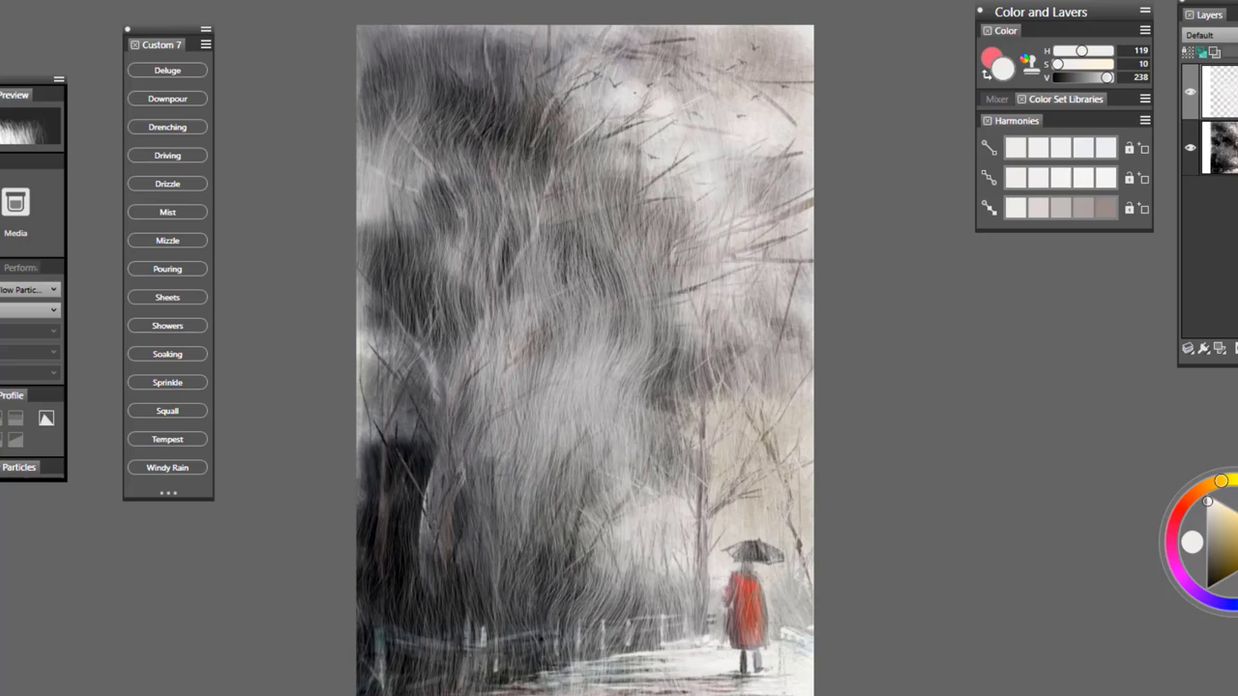